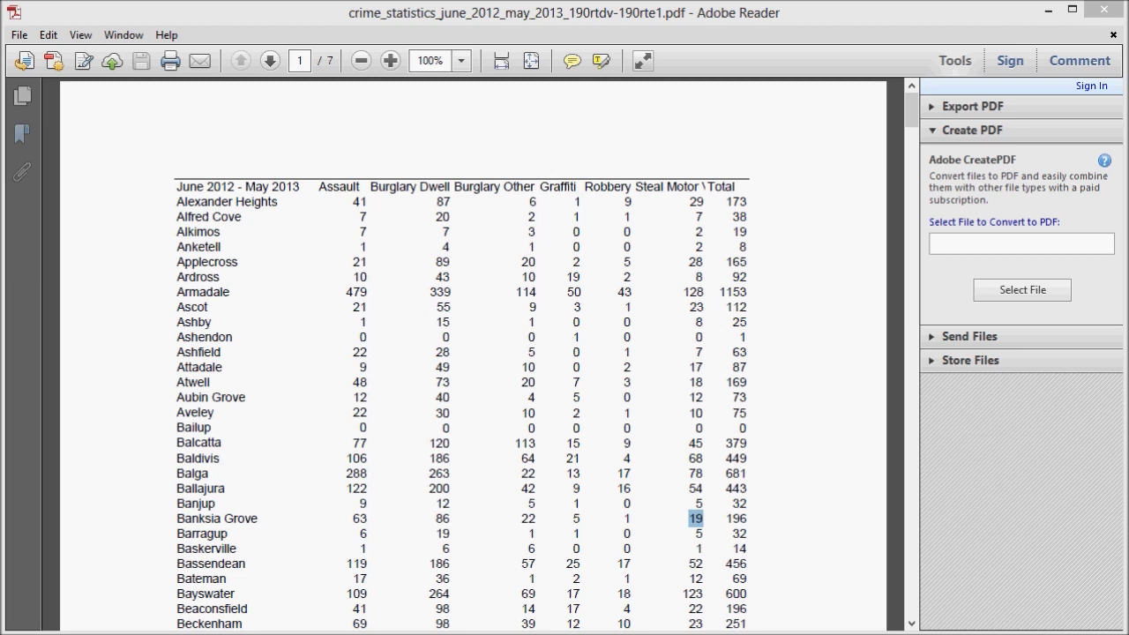
- Look through the suburb crime table on the first page of the crime statistics PDF
left_click(624, 452)
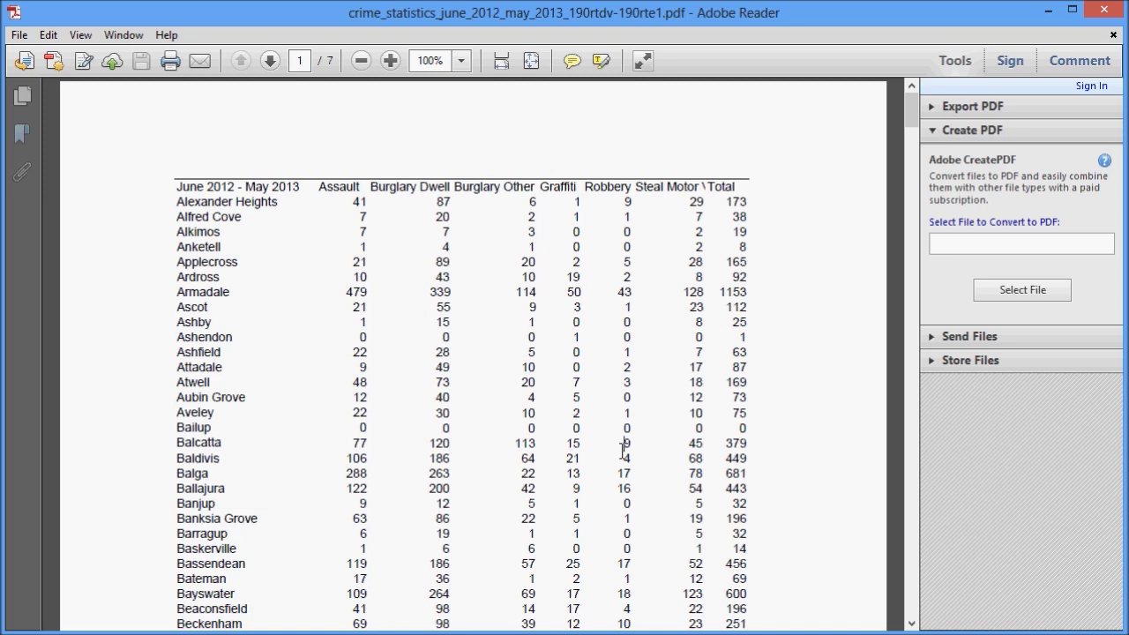
scroll(624, 449, "down", 10)
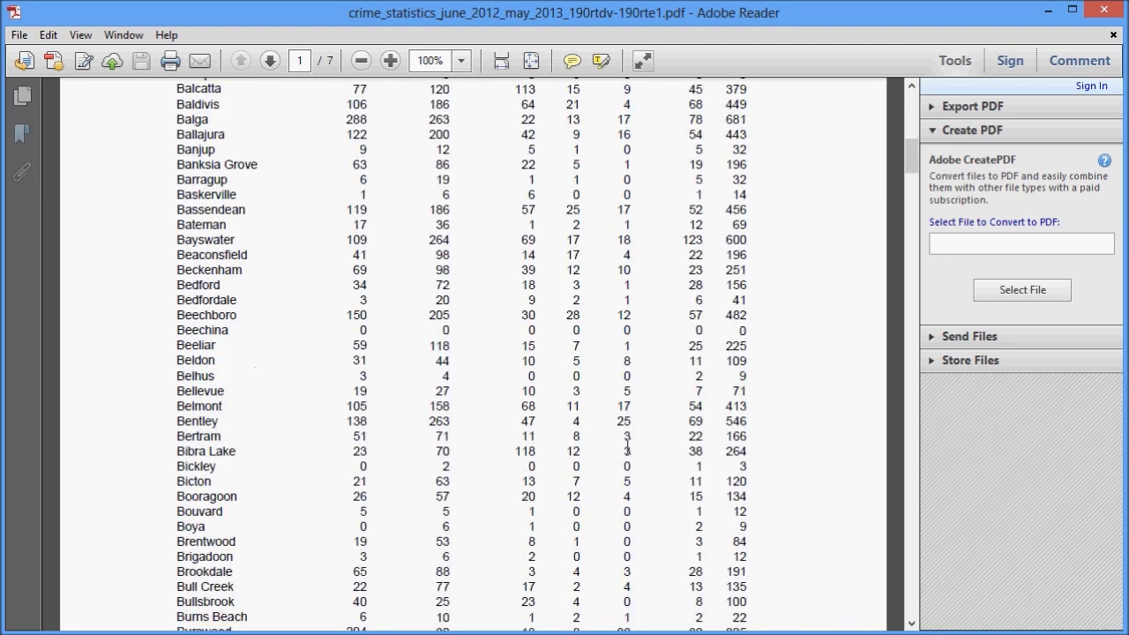
scroll(627, 450, "down", 3)
scroll(627, 450, "down", 5)
scroll(628, 450, "up", 5)
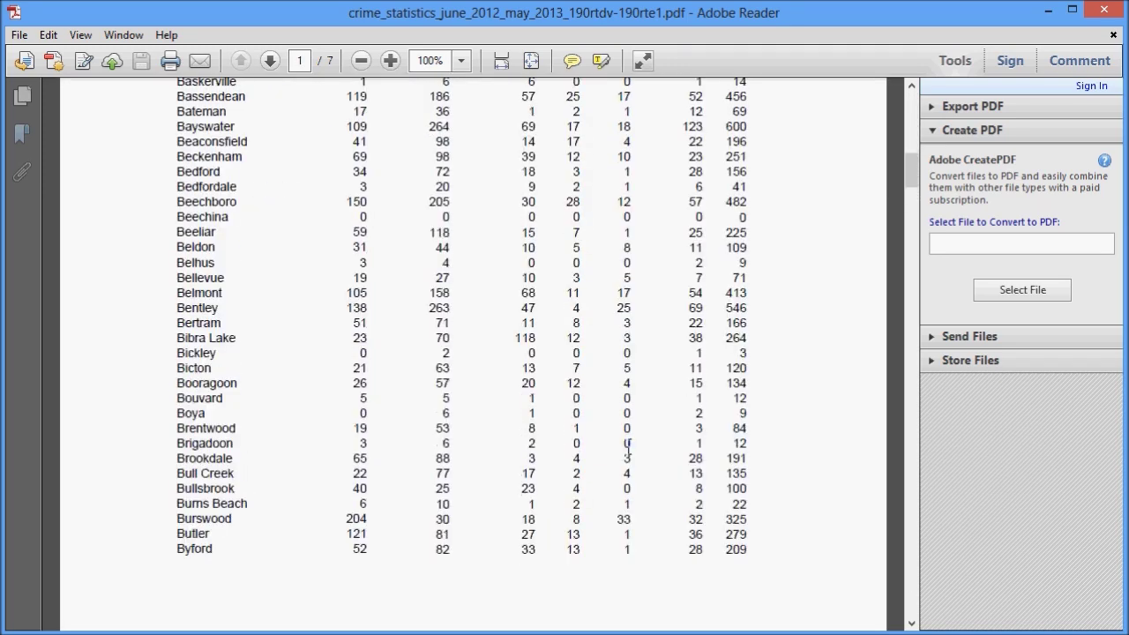
scroll(627, 445, "up", 12)
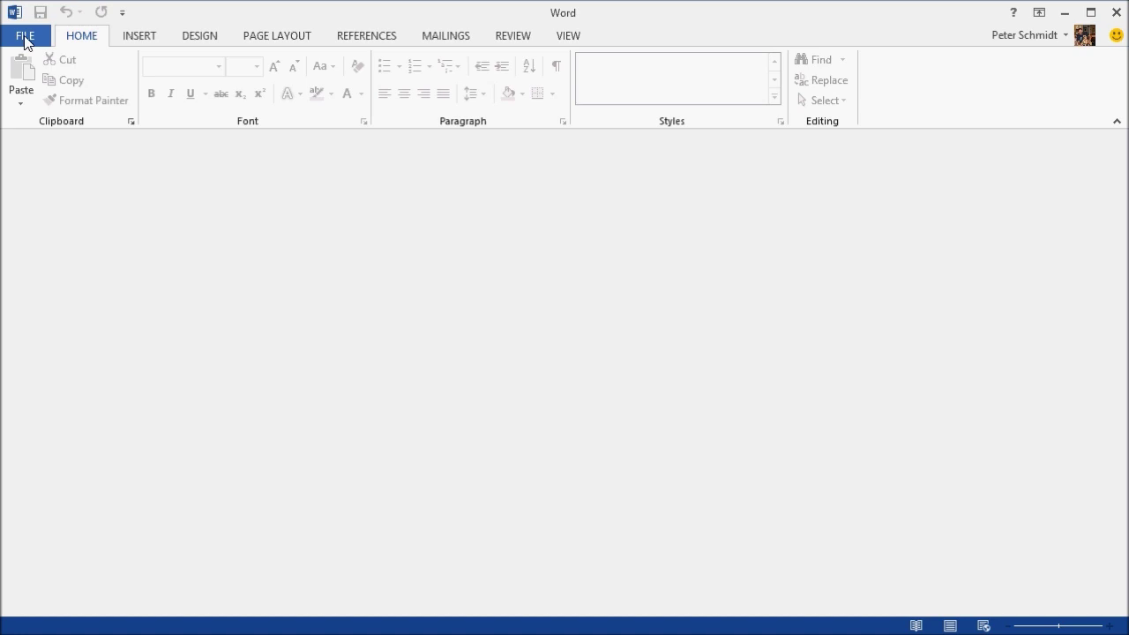
- In Word, open the PDF crime_statistics_june_2012_may_2013_190rtdv-190rte1 from the NEC Demo folder and look through the converted pages
left_click(25, 39)
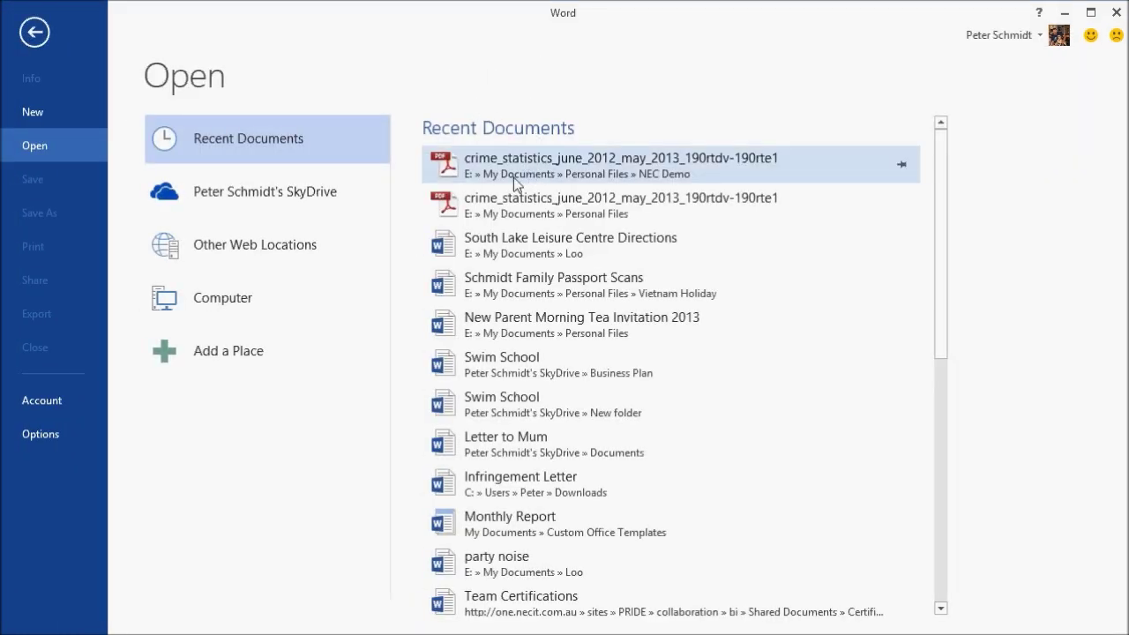
left_click(513, 178)
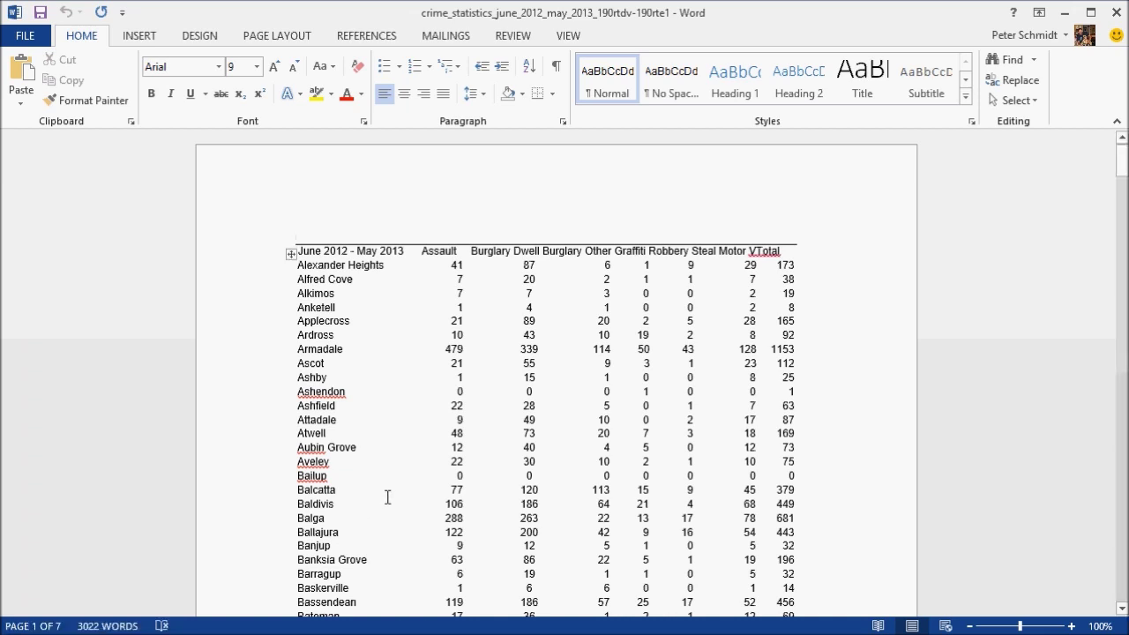
scroll(387, 498, "down", 20)
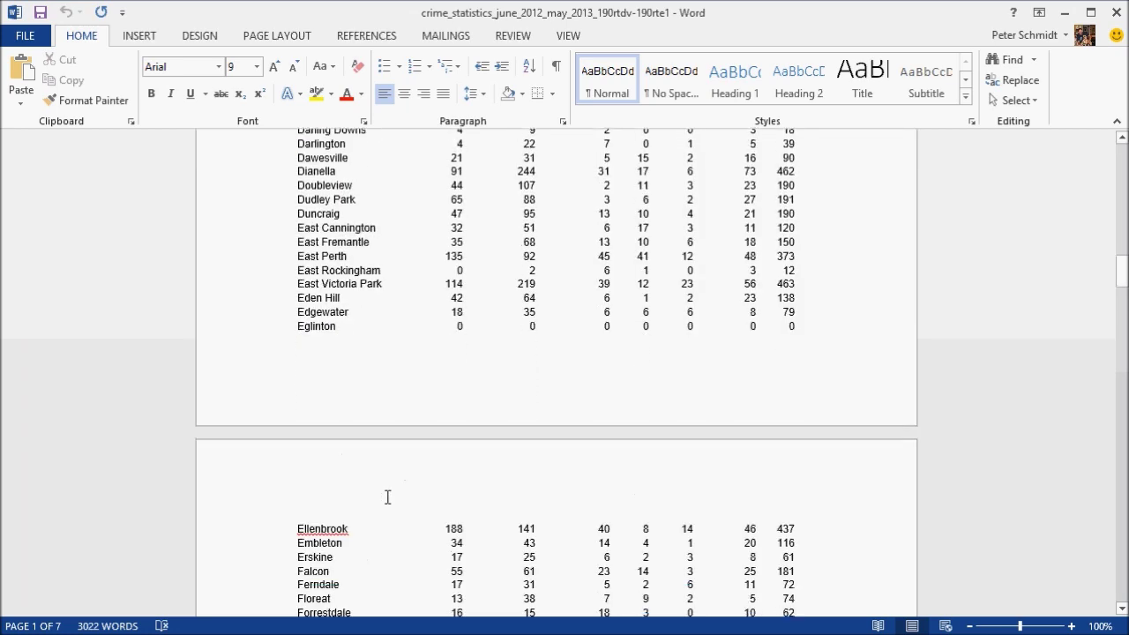
scroll(387, 498, "up", 20)
scroll(387, 498, "up", 1)
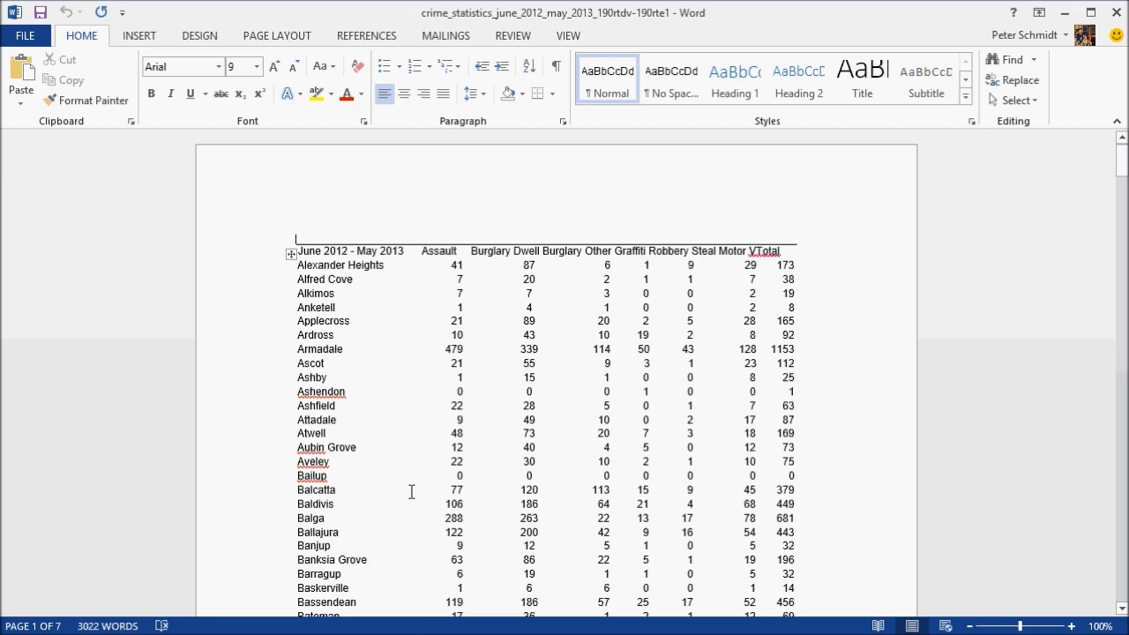
- Copy the converted crime table and paste it into the blank Excel workbook starting at cell A2
left_click(292, 256)
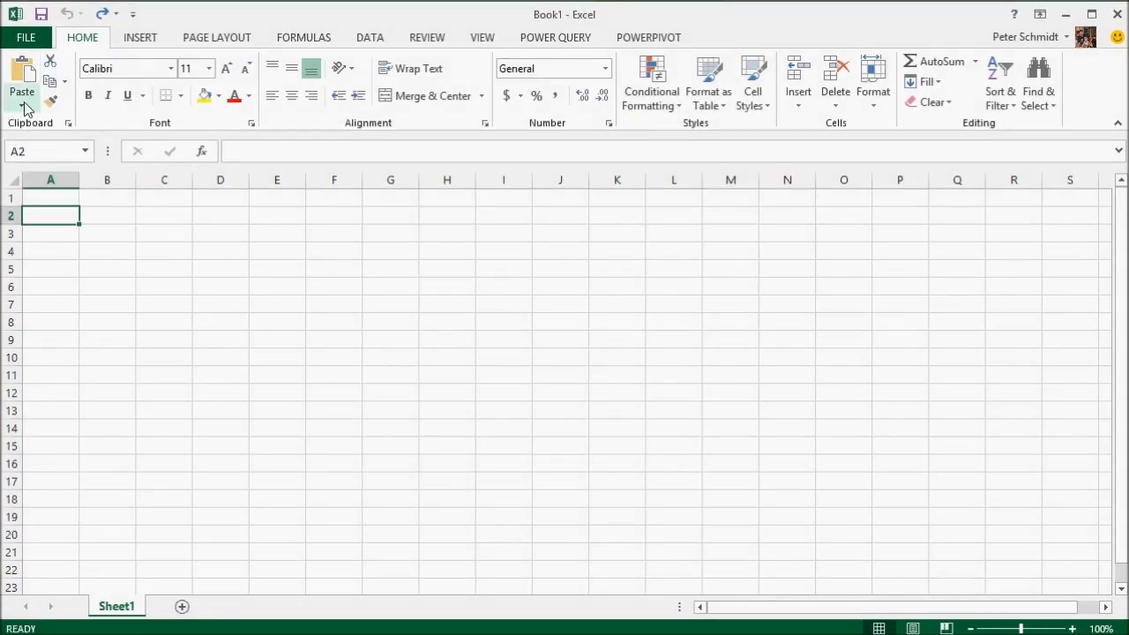
left_click(23, 106)
left_click(44, 146)
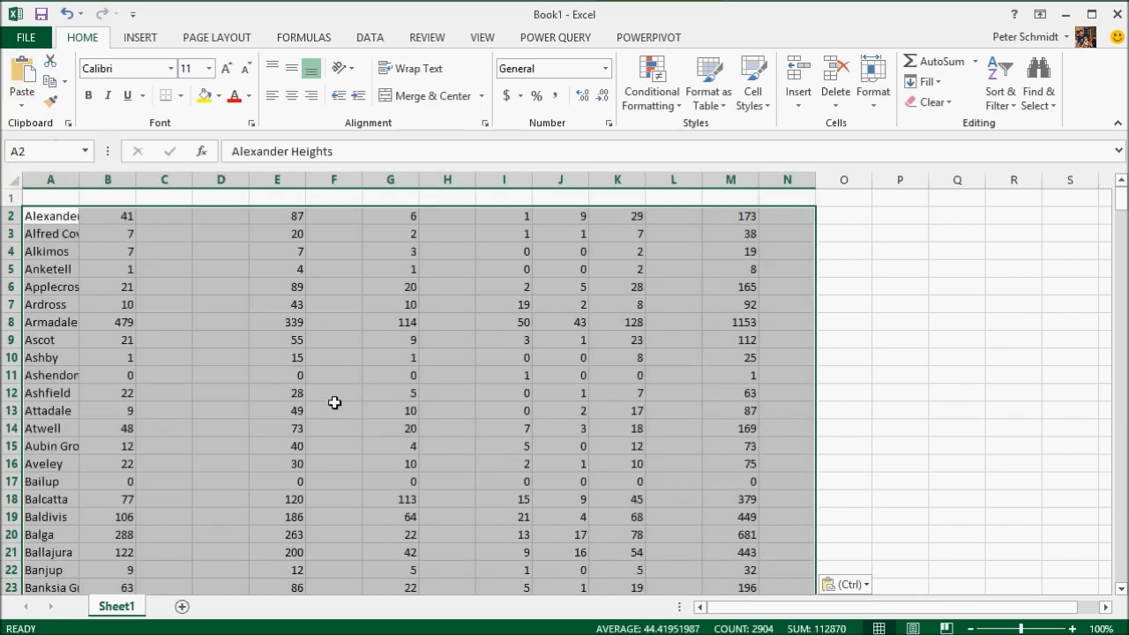
- Examine how the pasted suburb rows line up across the columns throughout the sheet
left_click(335, 406)
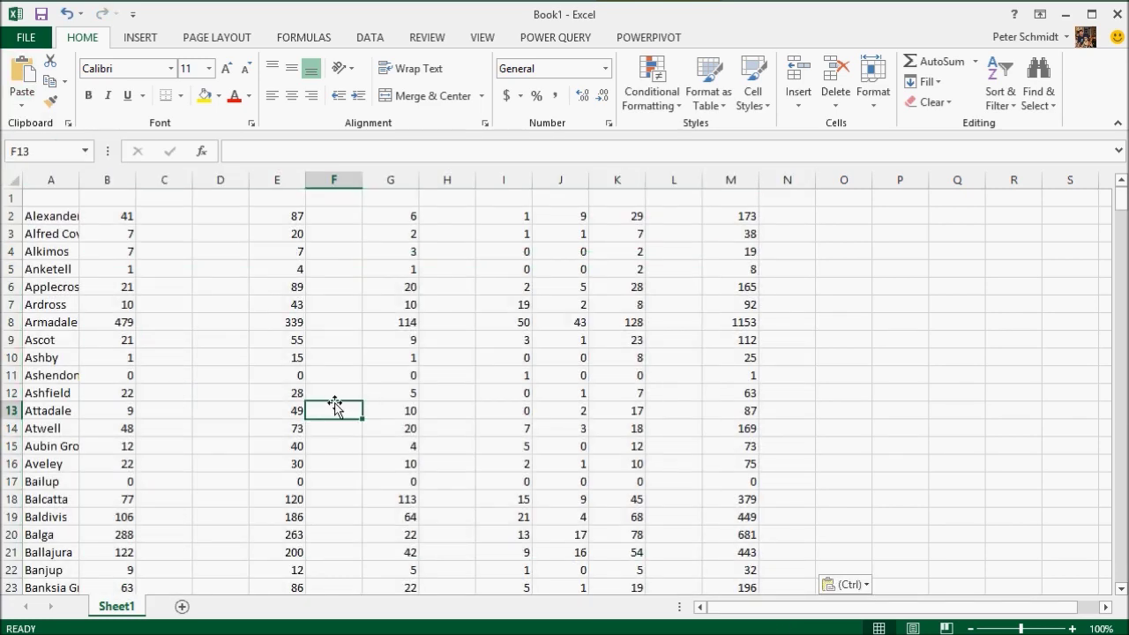
scroll(336, 404, "down", 20)
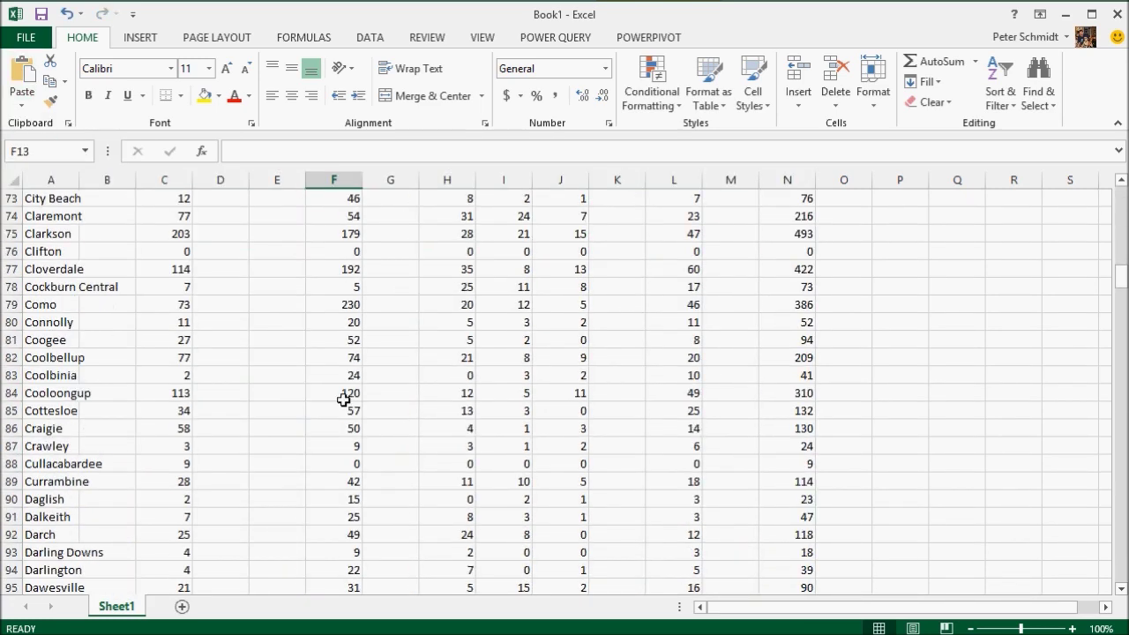
scroll(343, 399, "up", 10)
scroll(343, 399, "down", 5)
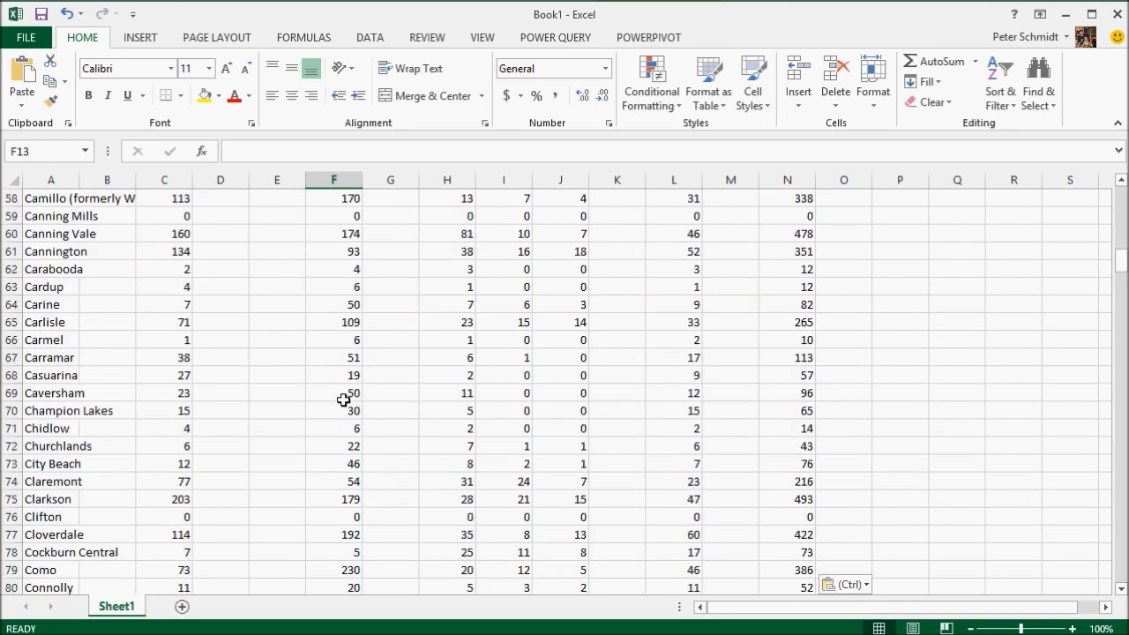
scroll(344, 399, "down", 6)
scroll(343, 400, "down", 2)
scroll(343, 400, "up", 20)
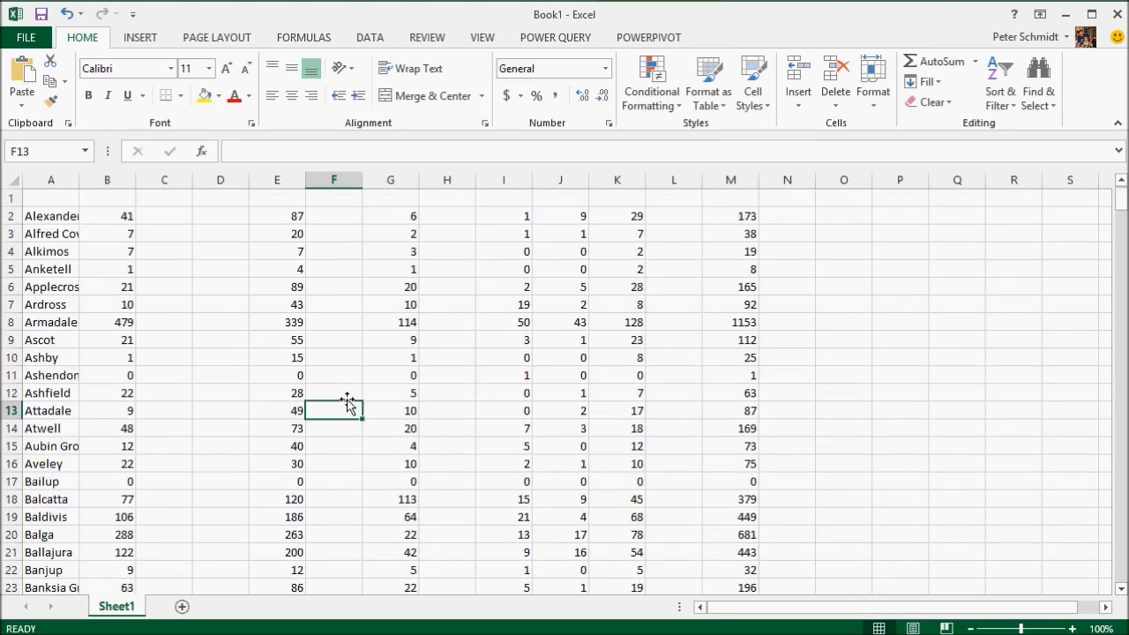
- Enter the column headers Suburb in A1 and Assault in B1
left_click(64, 204)
type("Suburb")
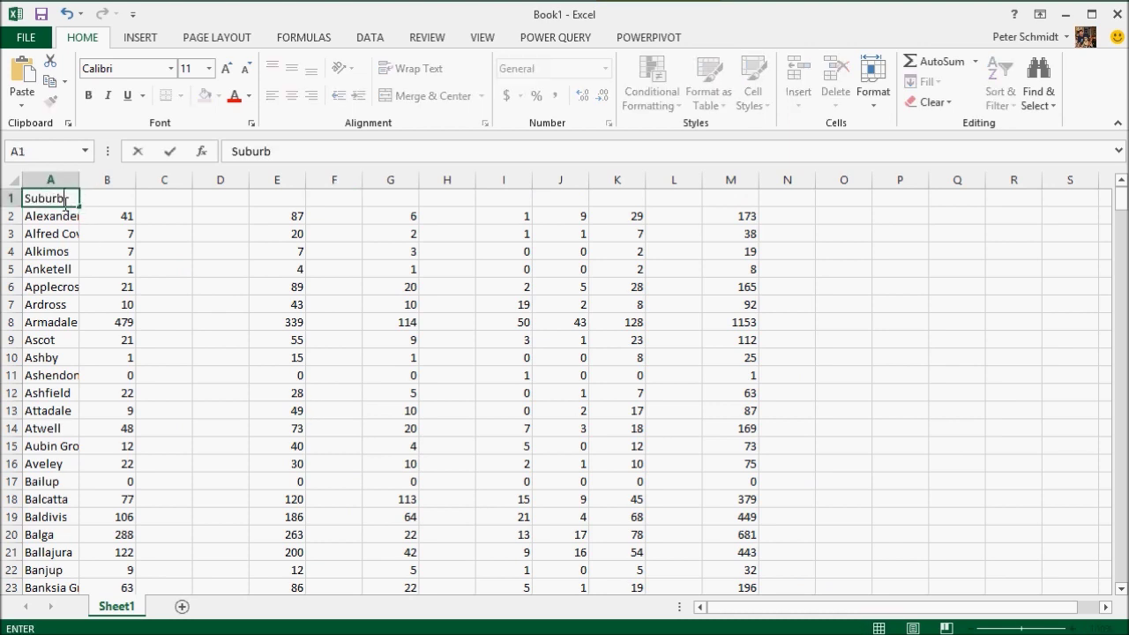
key("Tab")
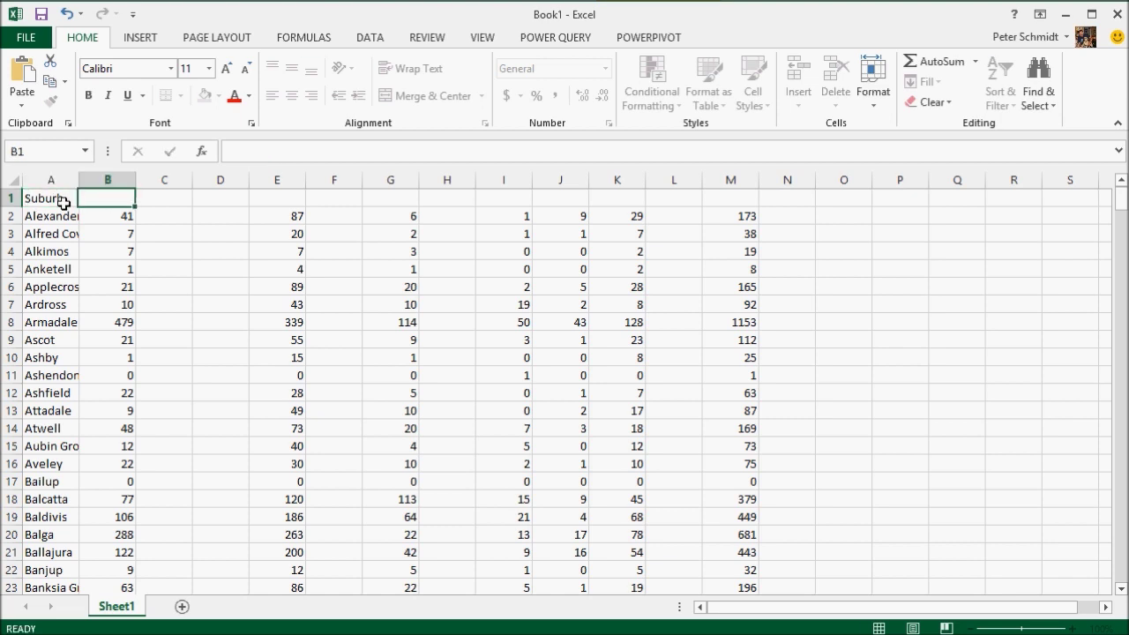
type("Assalt")
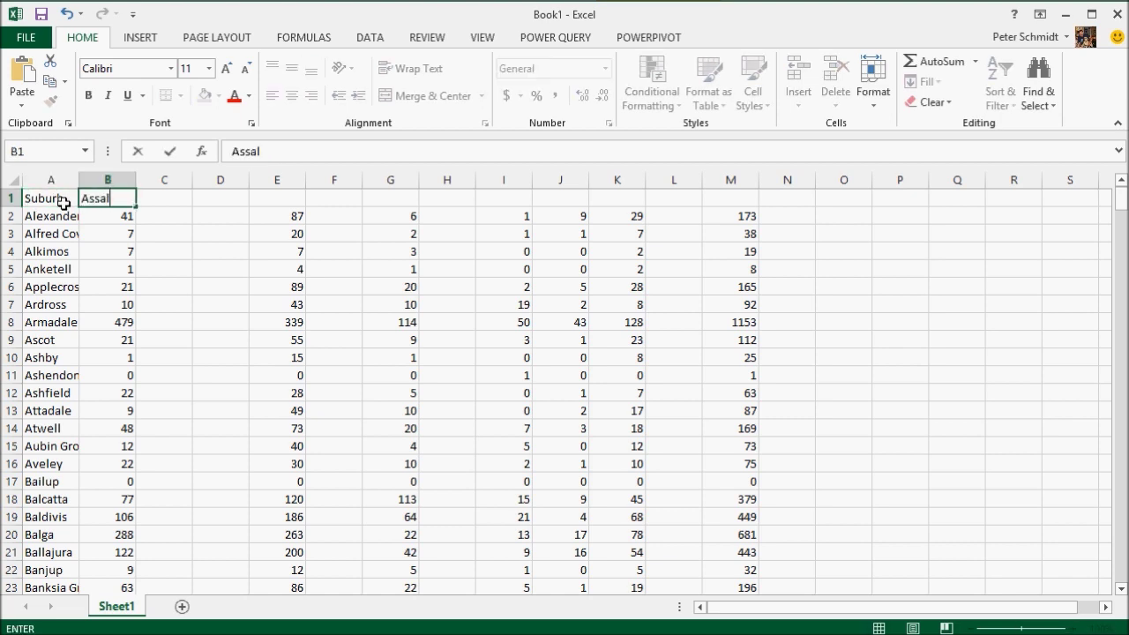
key("BackSpace")
key("BackSpace")
type("ult")
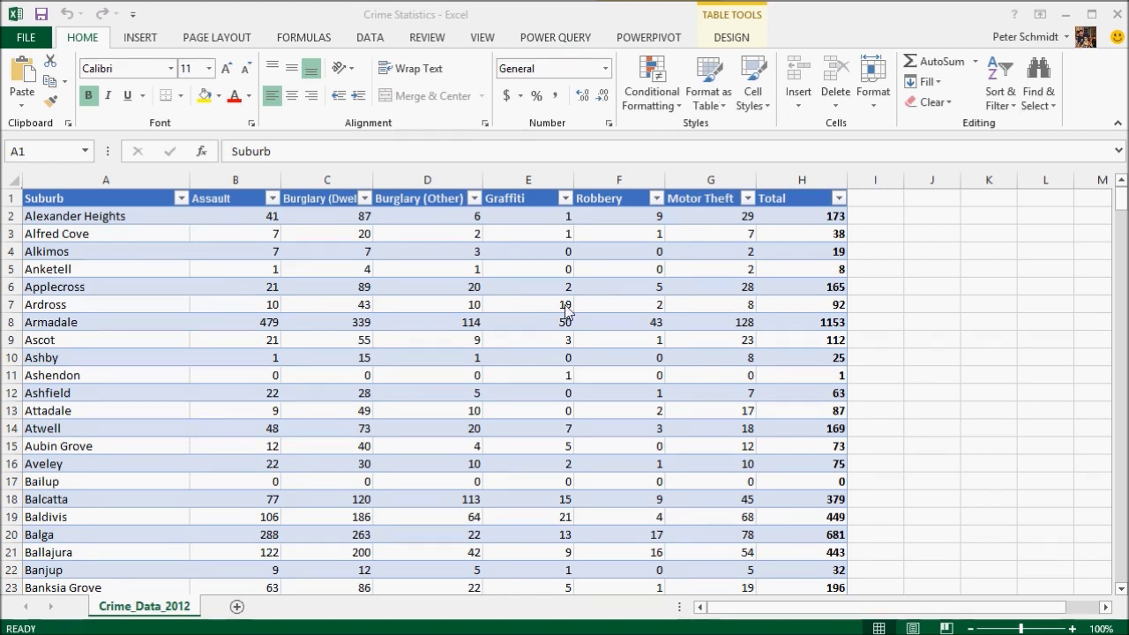
- Close the Crime Statistics workbook and create a new blank workbook
left_click(35, 49)
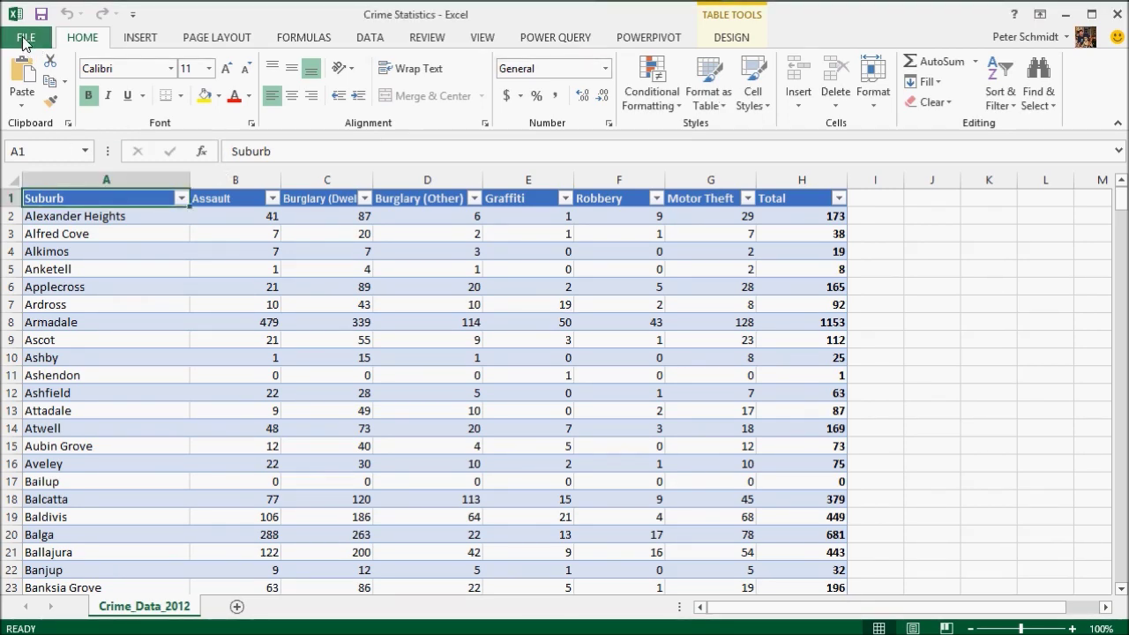
left_click(27, 40)
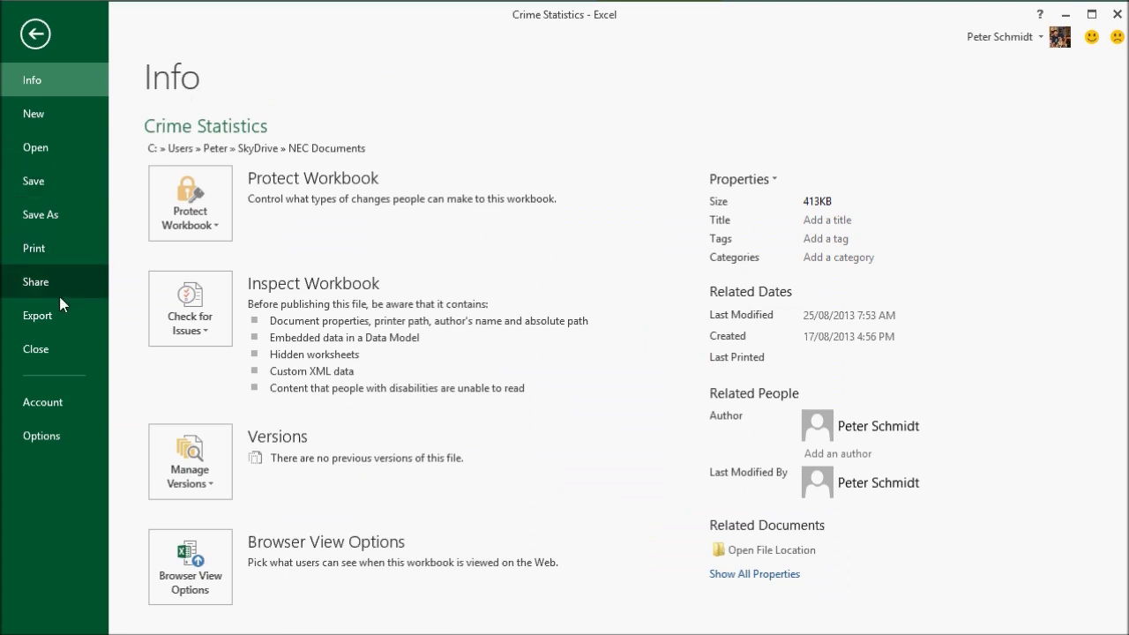
left_click(44, 353)
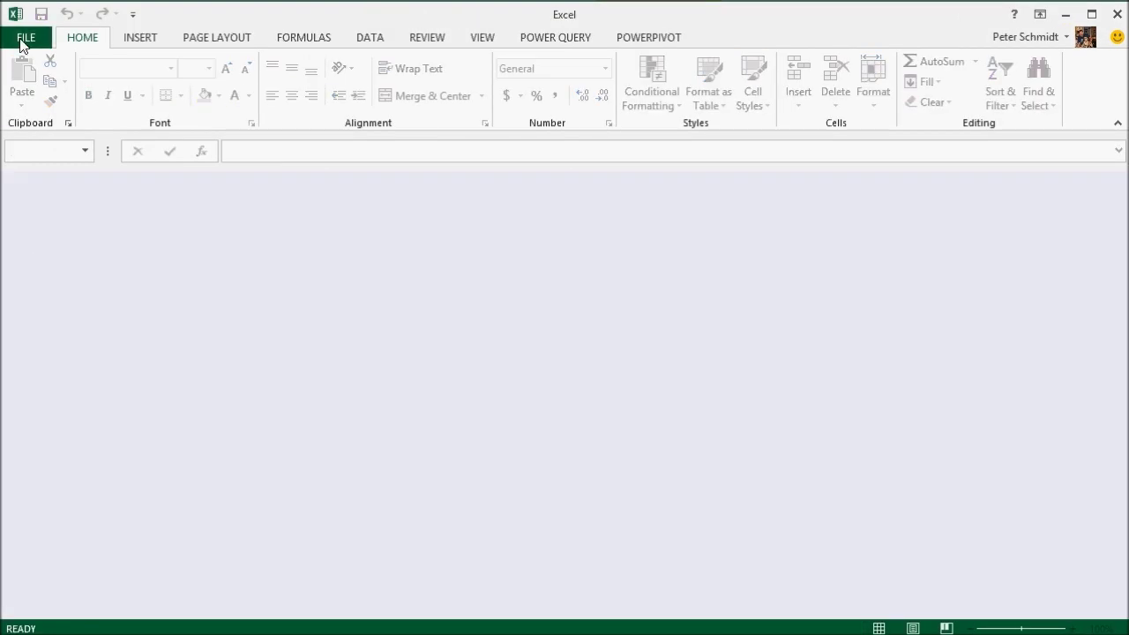
left_click(25, 38)
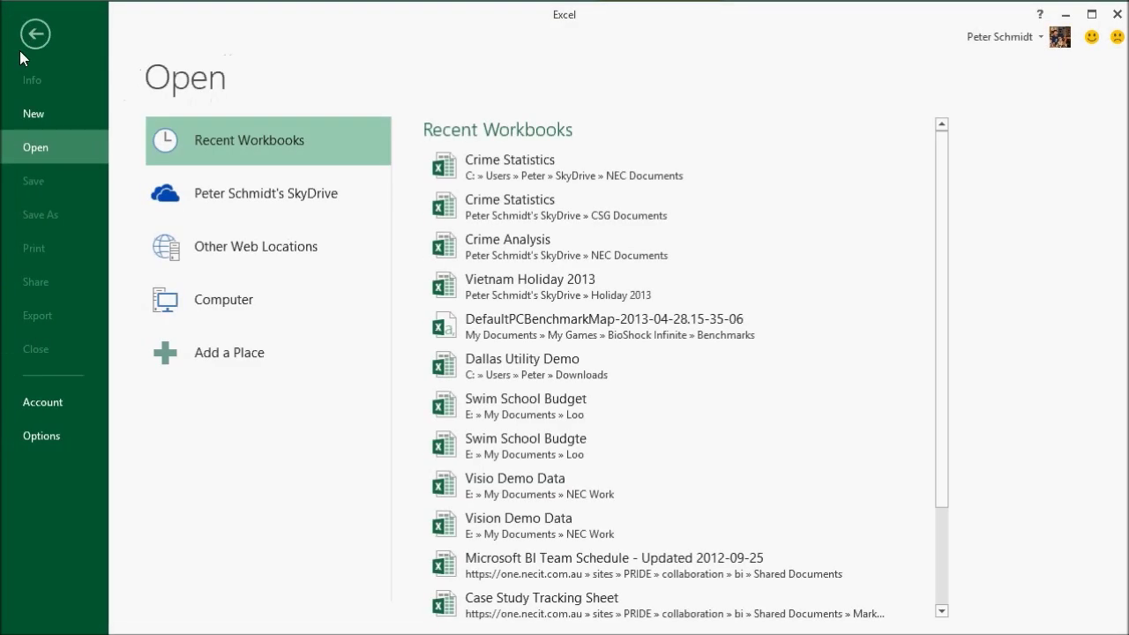
left_click(29, 121)
left_click(241, 301)
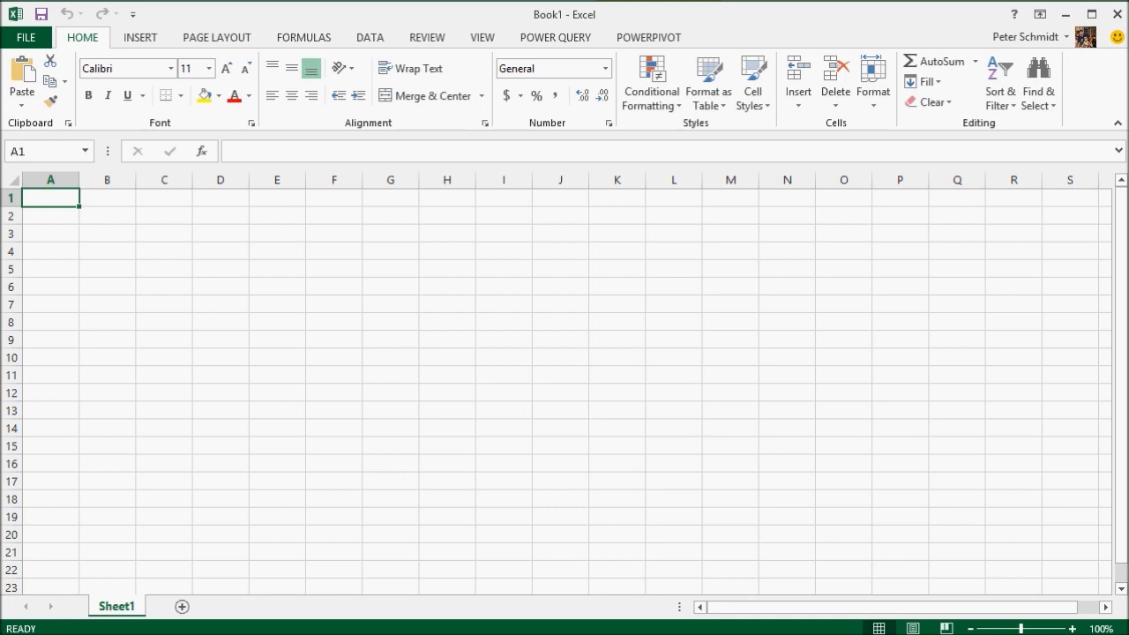
- Import the Crime Statistics Excel workbook from the NEC Demo folder as a Power Query source
left_click(556, 38)
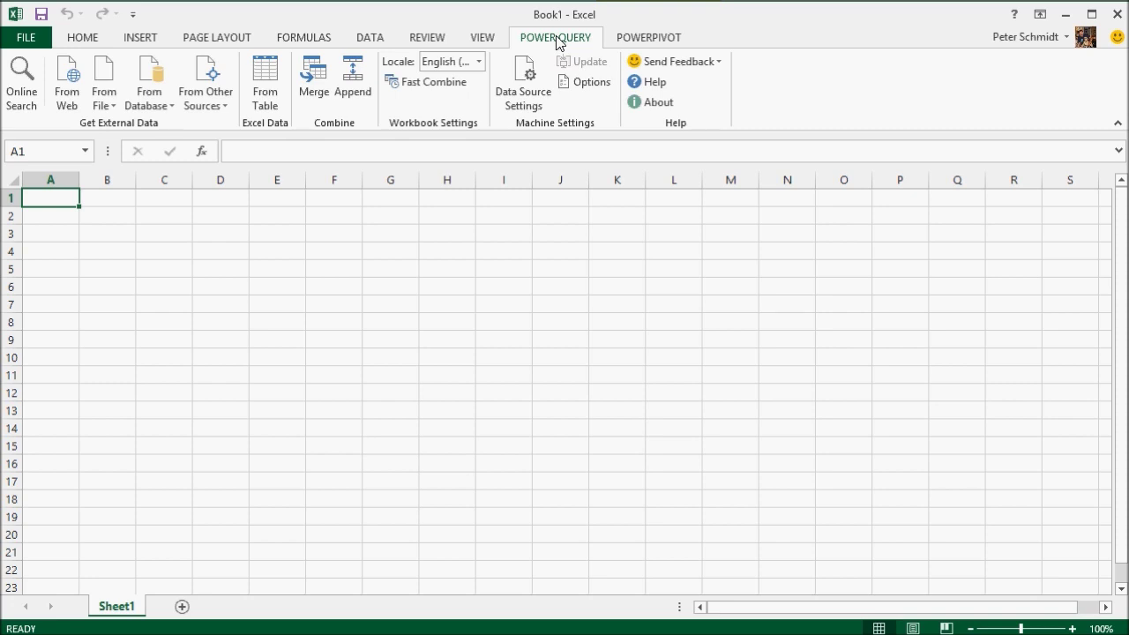
left_click(111, 106)
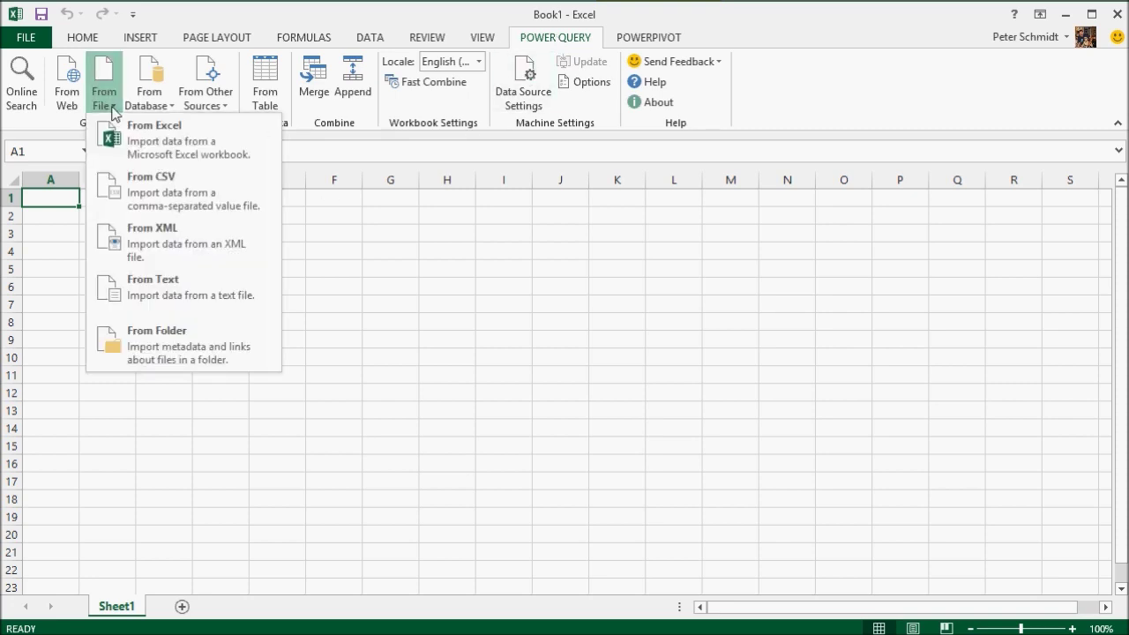
left_click(137, 154)
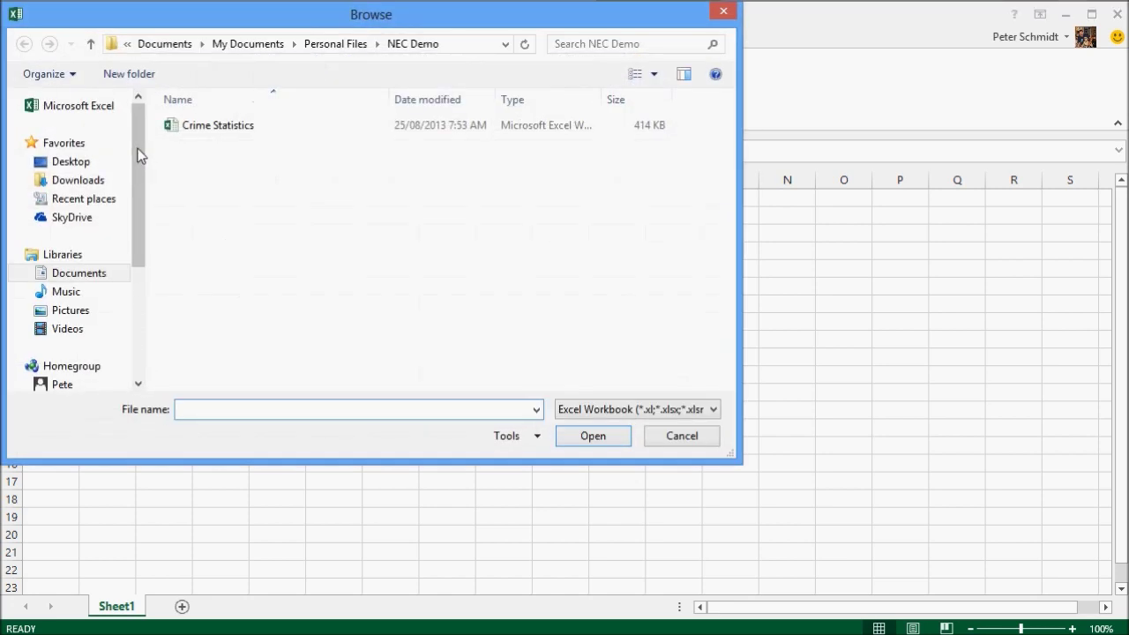
left_click(196, 131)
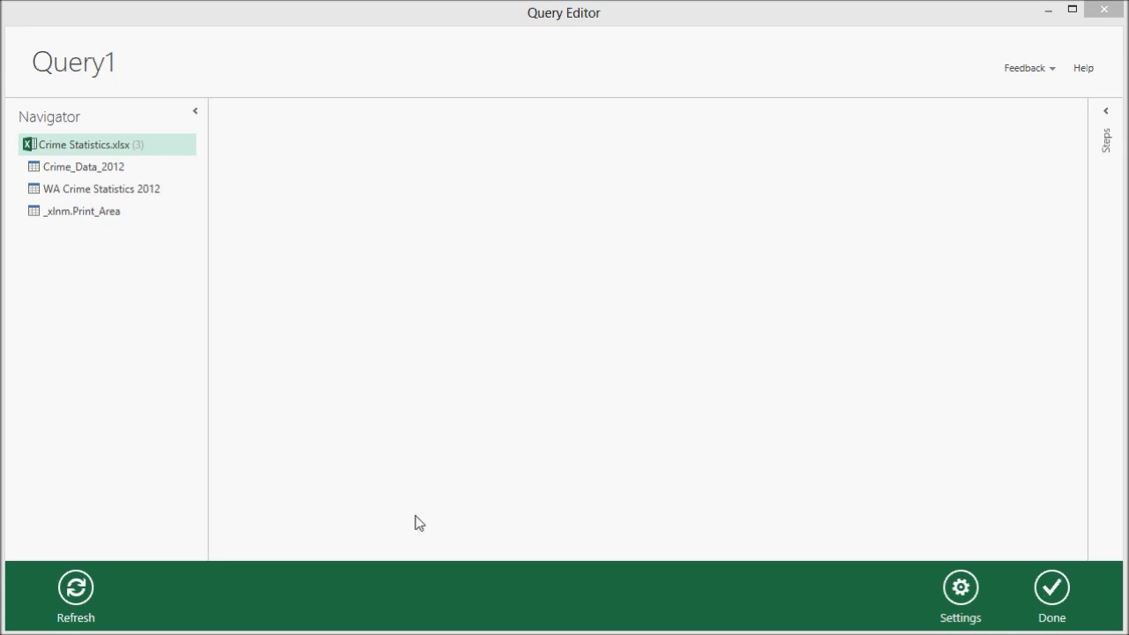
- Load the Crime_Data_2012 table into the query and use its first row as headers
left_click(75, 172)
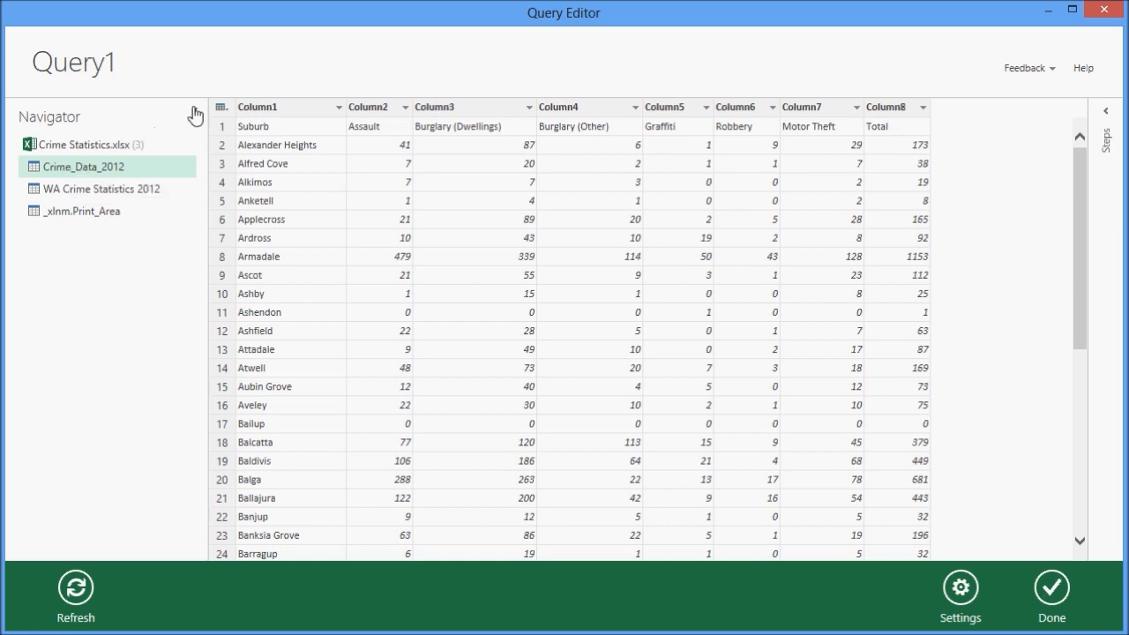
left_click(222, 107)
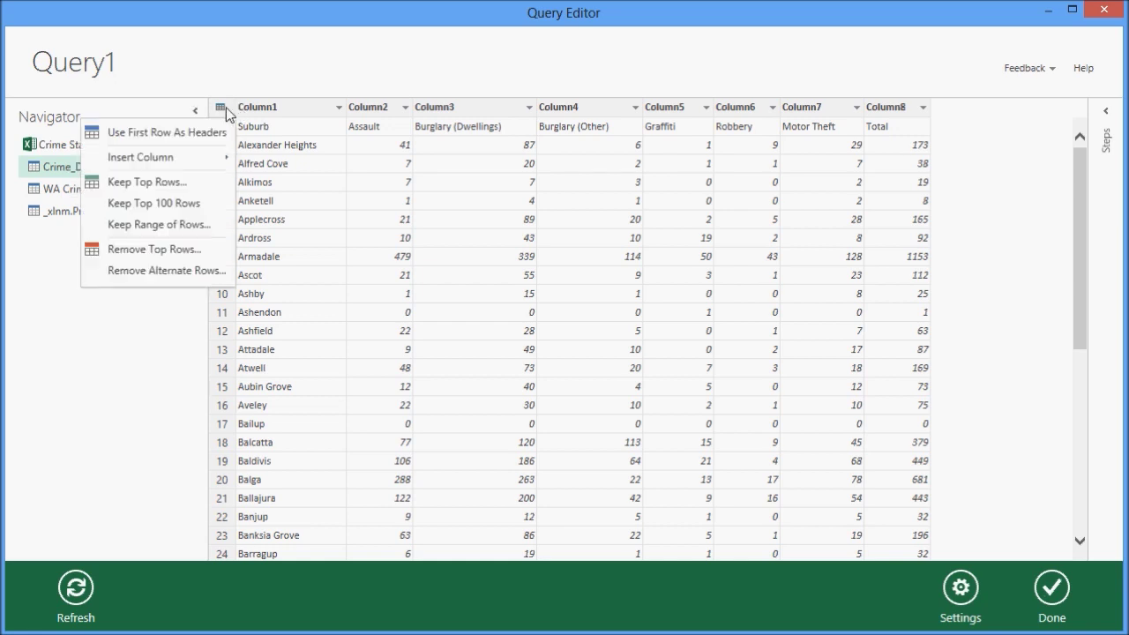
left_click(190, 132)
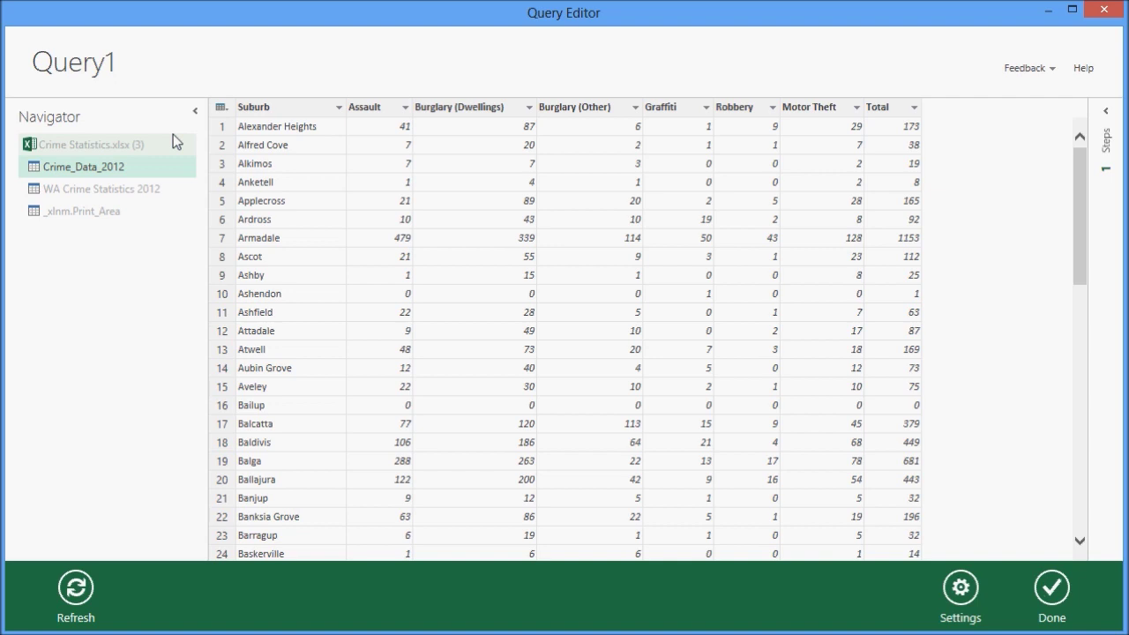
- Remove the Total column from the query
left_click(880, 108)
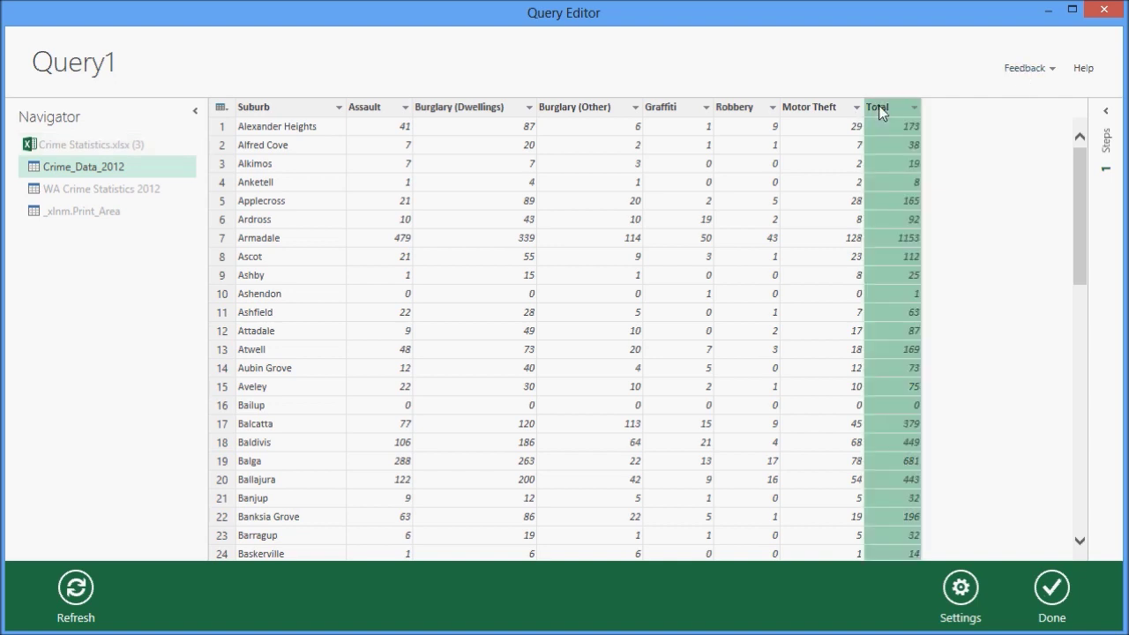
right_click(880, 109)
left_click(922, 120)
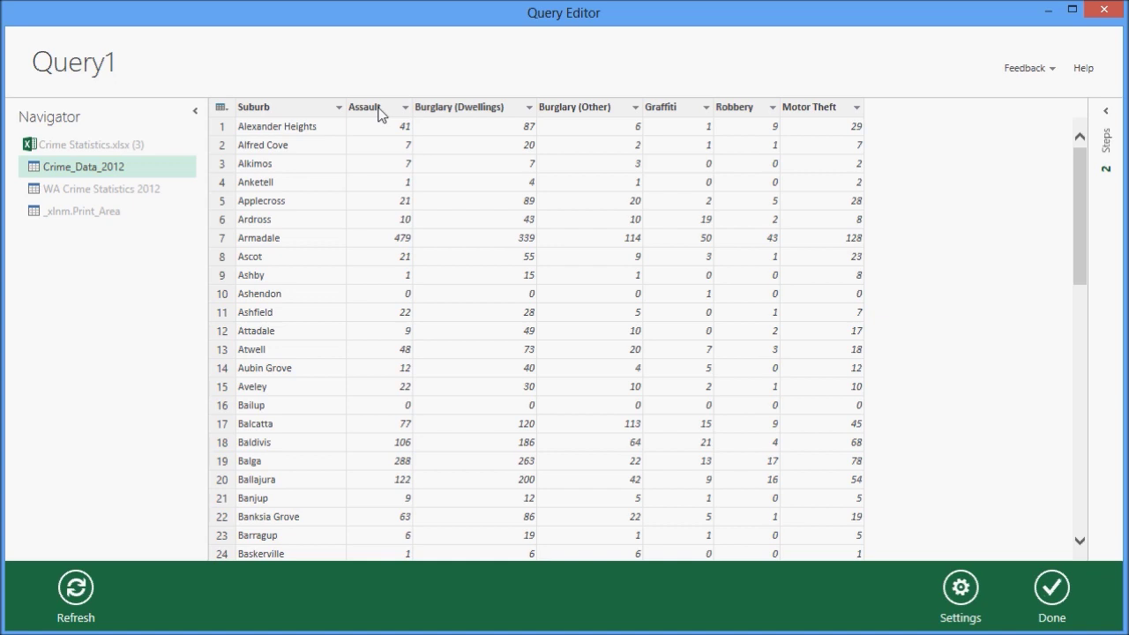
- Unpivot the crime type columns from Assault through Motor Theft into attribute and value rows
mouse_move(380, 113)
left_mouse_down()
mouse_move(585, 129)
mouse_move(389, 104)
mouse_move(384, 135)
mouse_move(380, 124)
left_mouse_up()
left_click(378, 113)
left_click(806, 110, "shift")
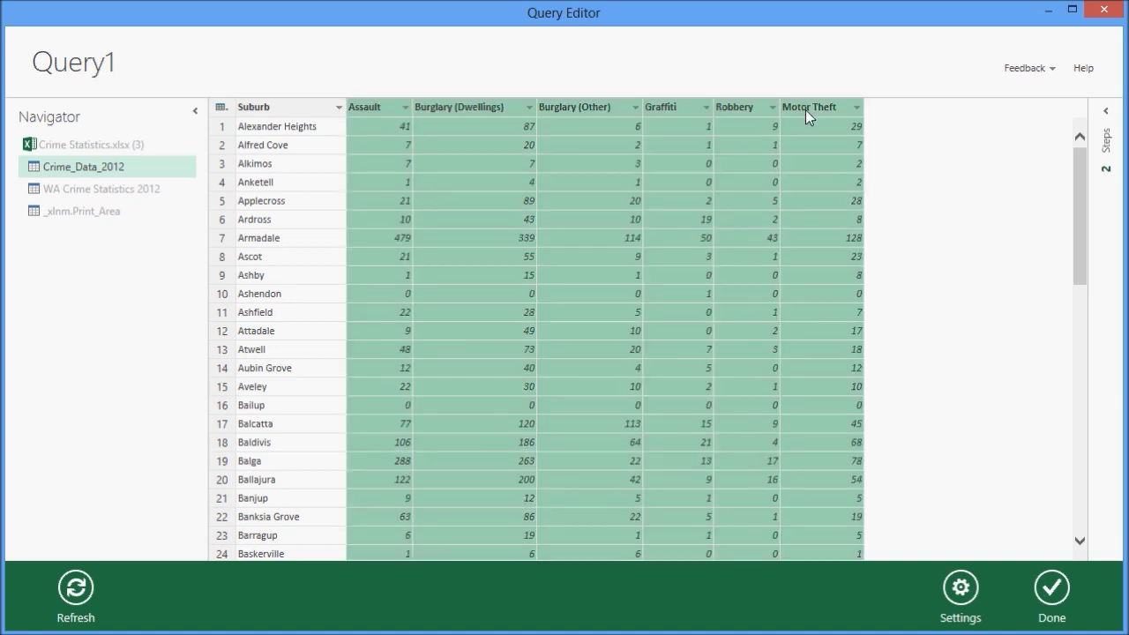
right_click(735, 109)
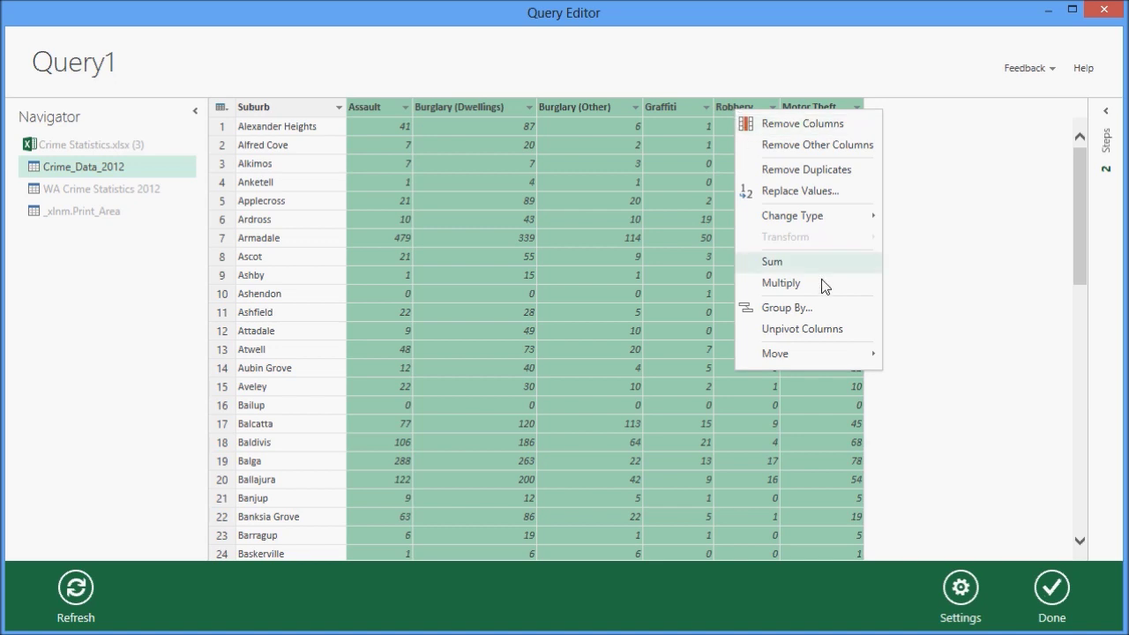
left_click(821, 331)
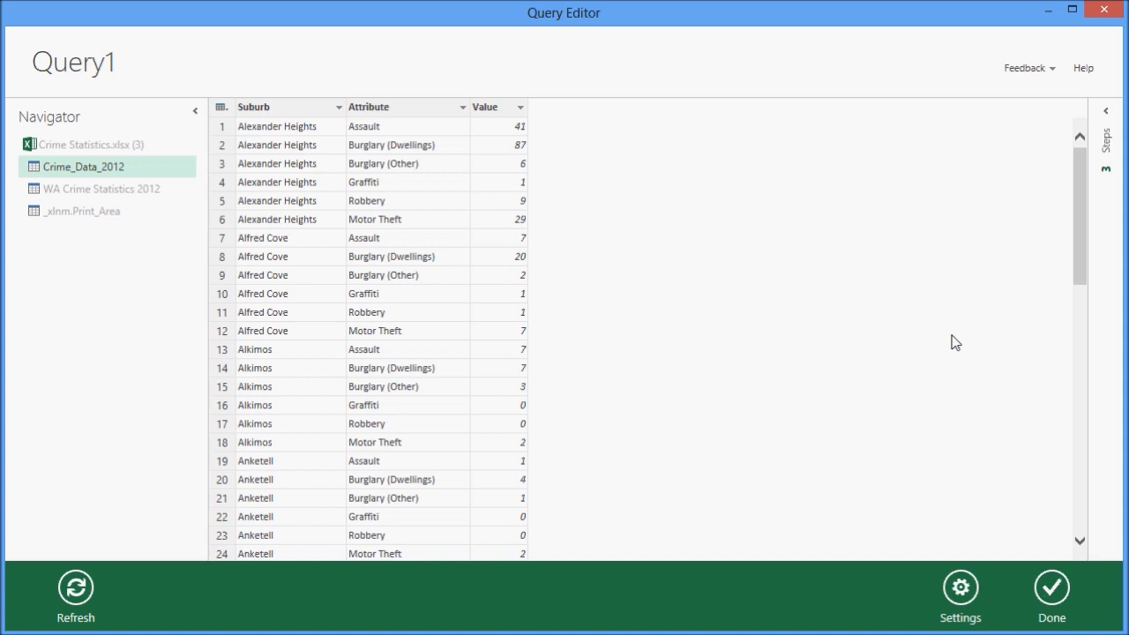
- Review the applied query steps, then load the finished query to the worksheet and into the data model
left_click(1105, 113)
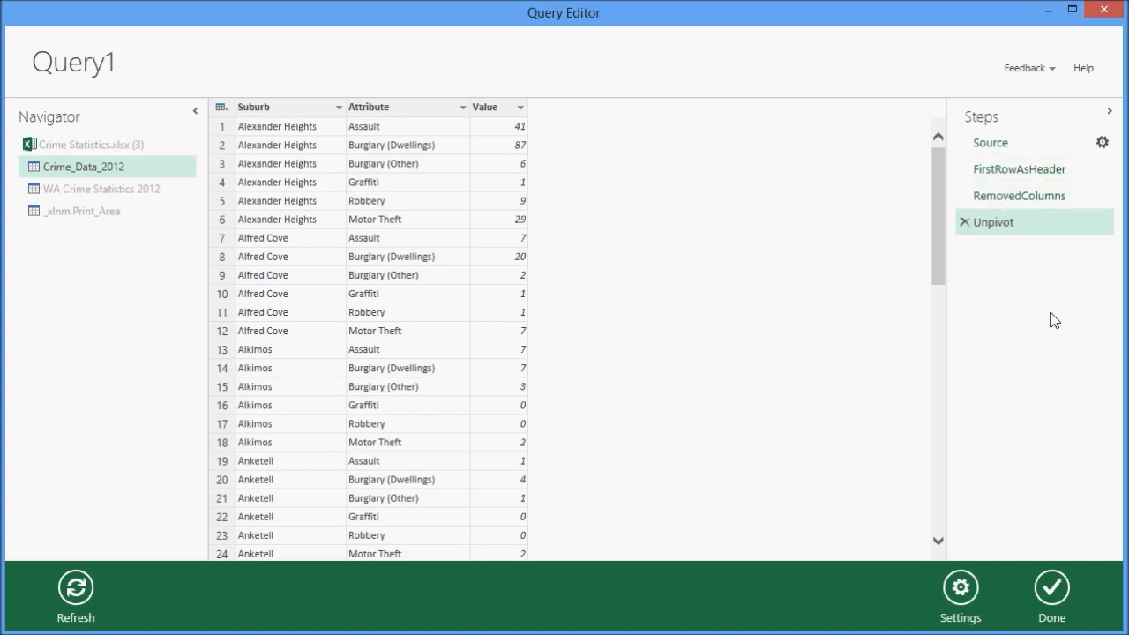
left_click(1052, 588)
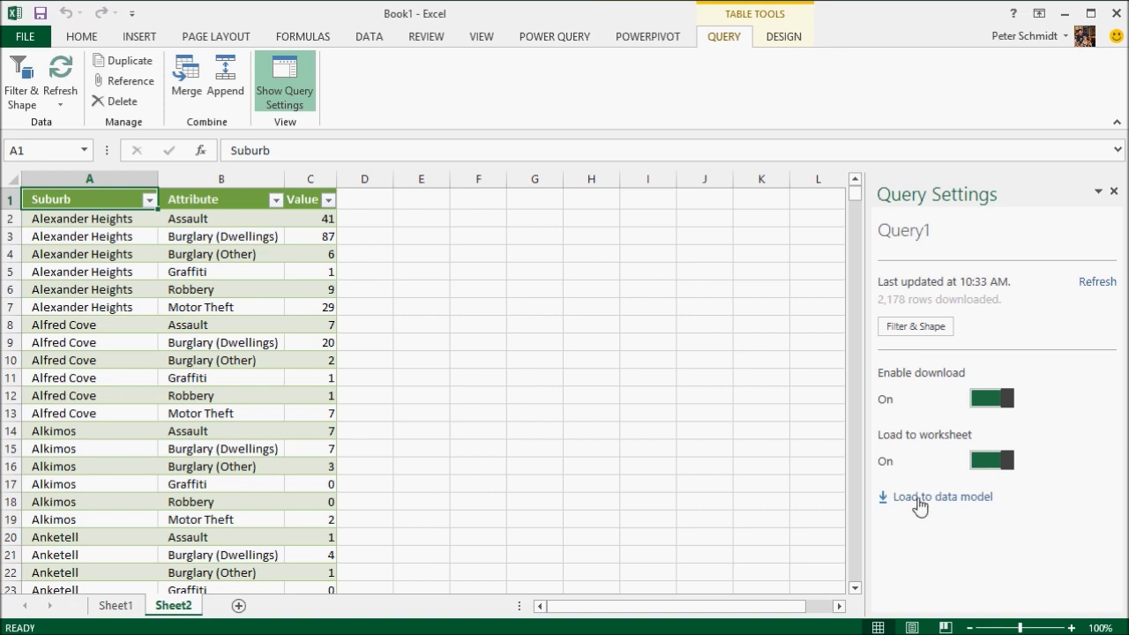
left_click(917, 498)
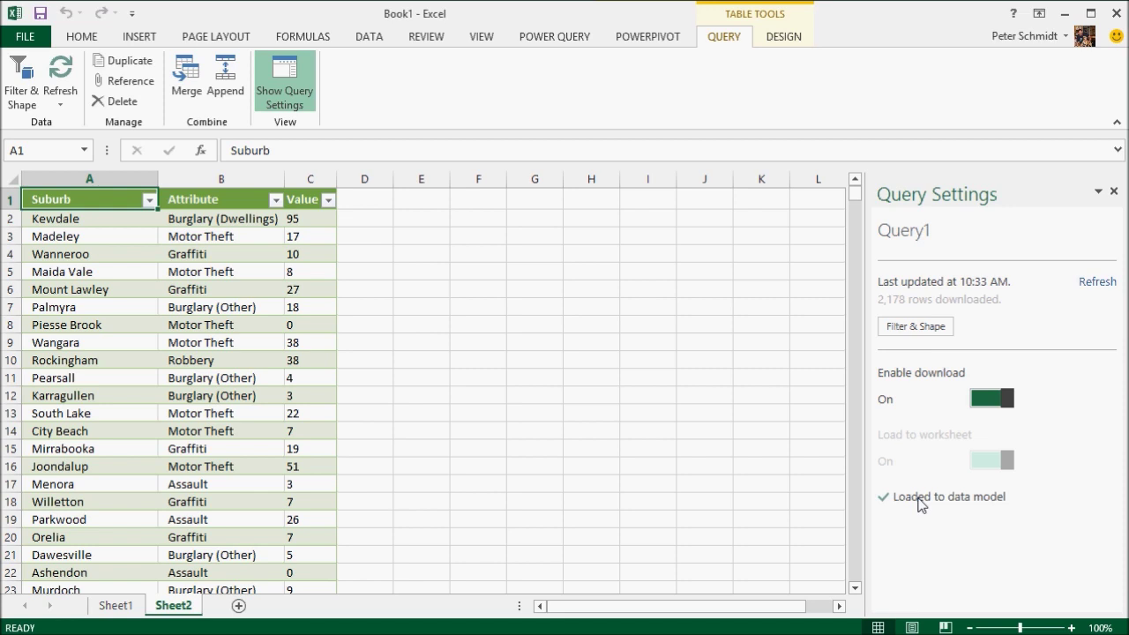
- Switch to the PowerPivot window and add a calculated column named State with the formula ="West Australia"
left_click(651, 38)
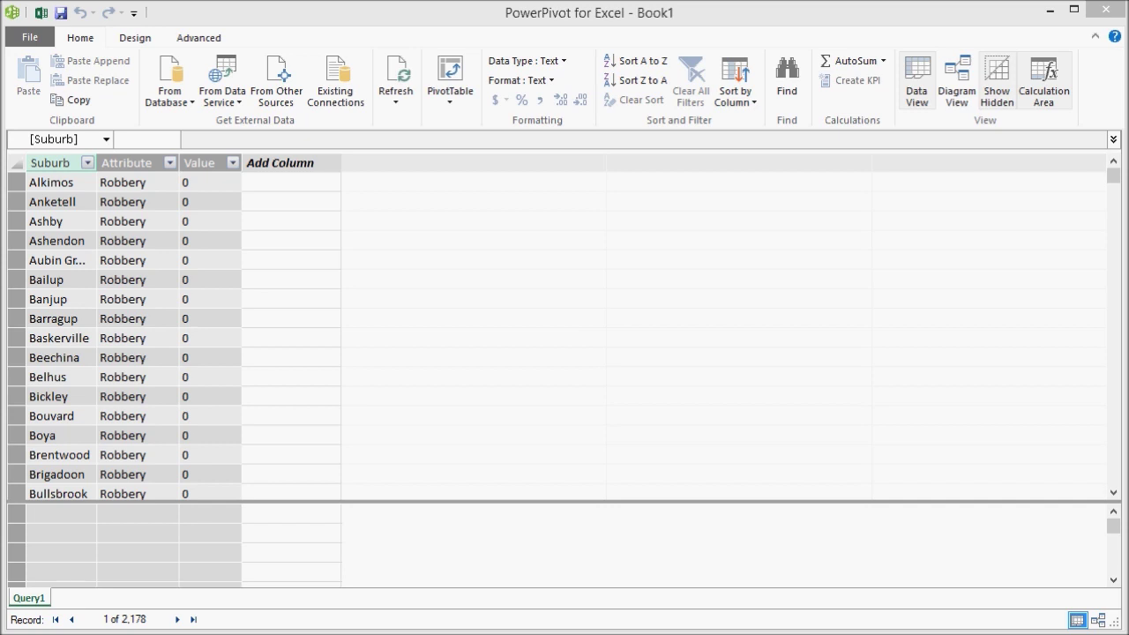
left_click(277, 162)
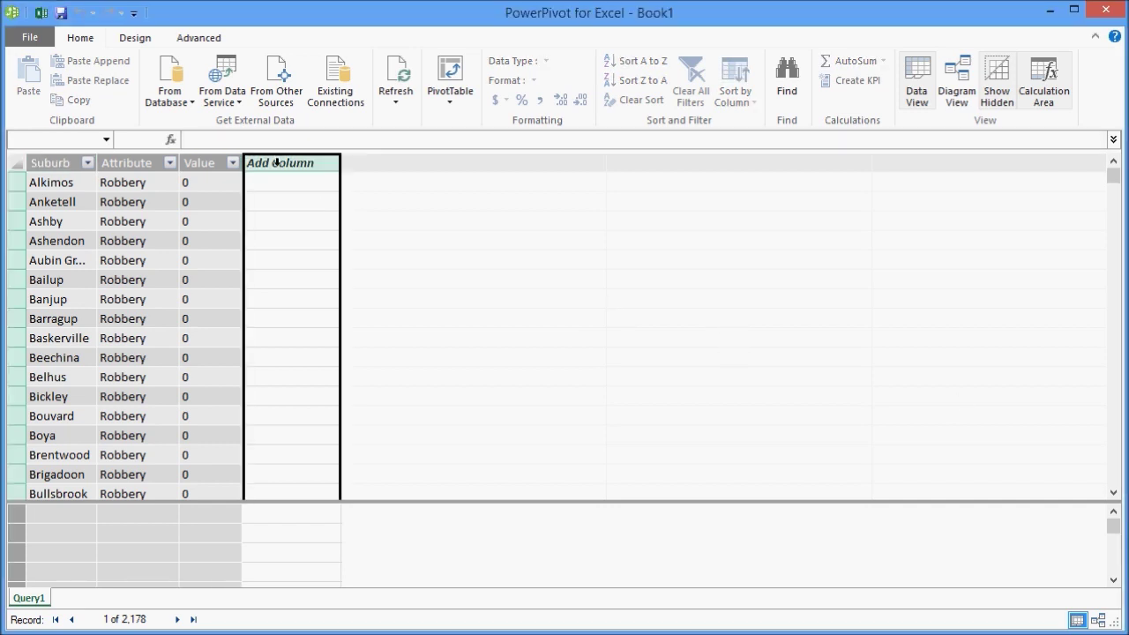
double_click(276, 162)
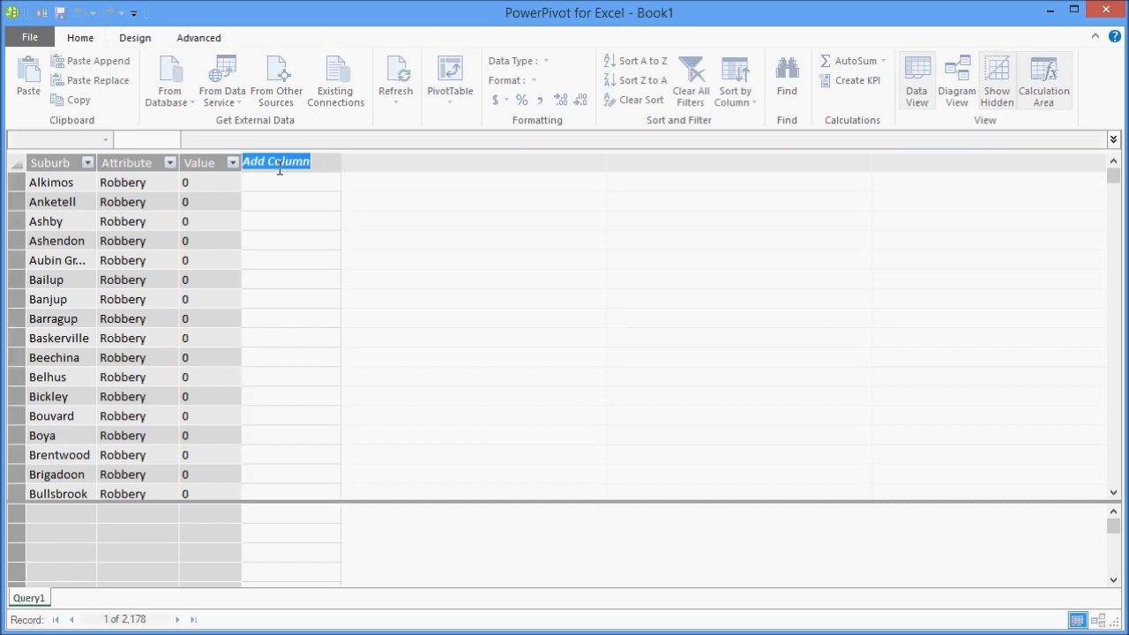
type("State")
left_click(273, 181)
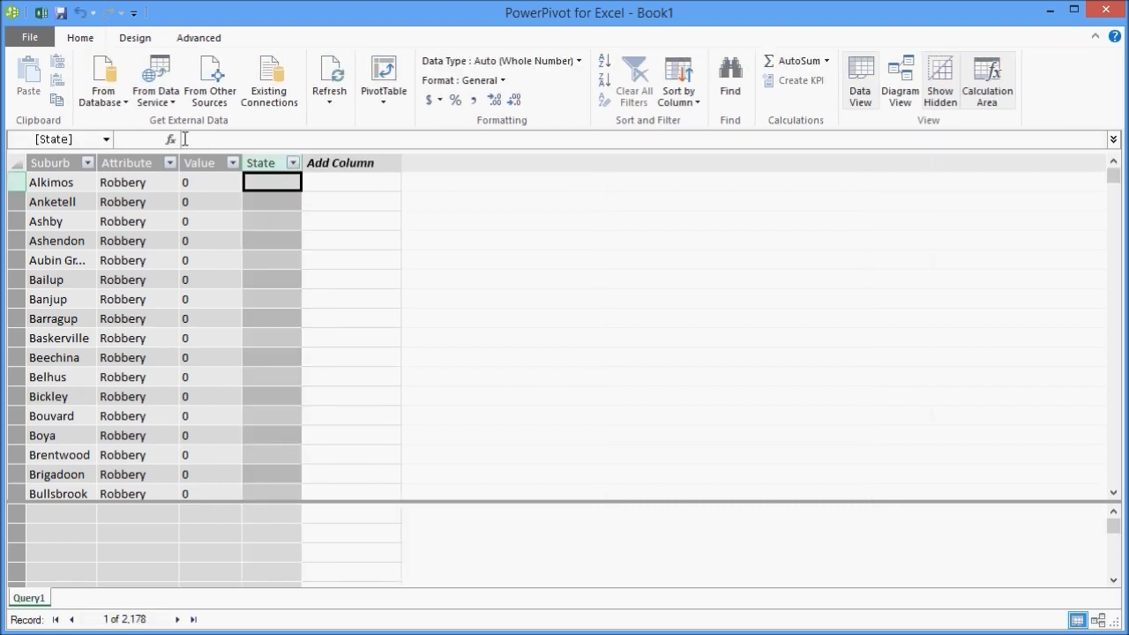
left_click(184, 139)
type("=")
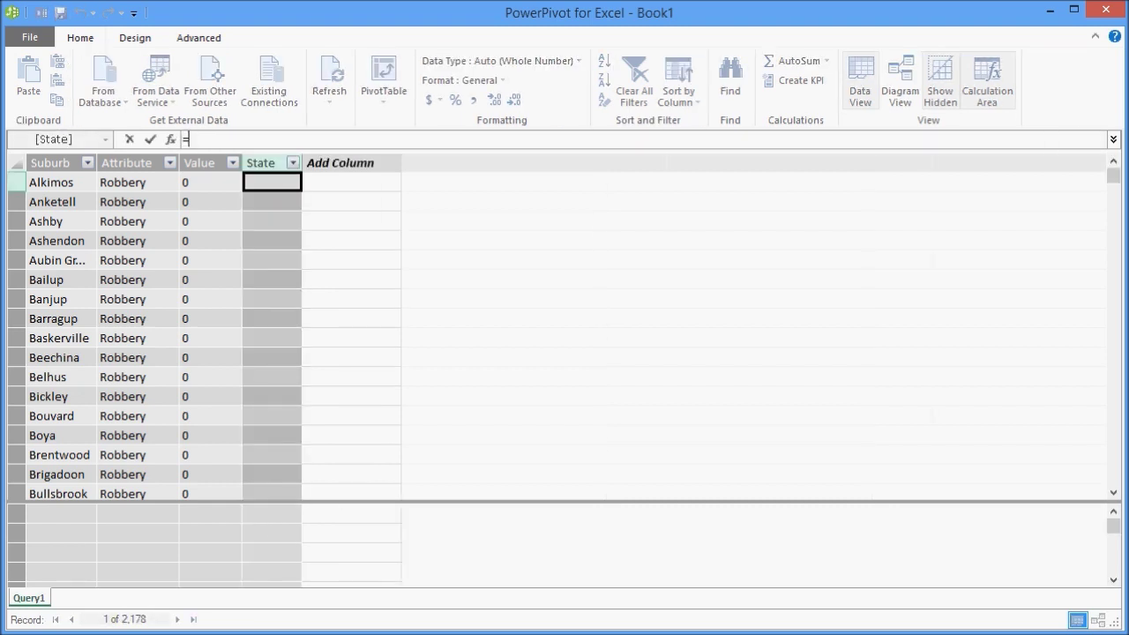
type("\"West Australia\"")
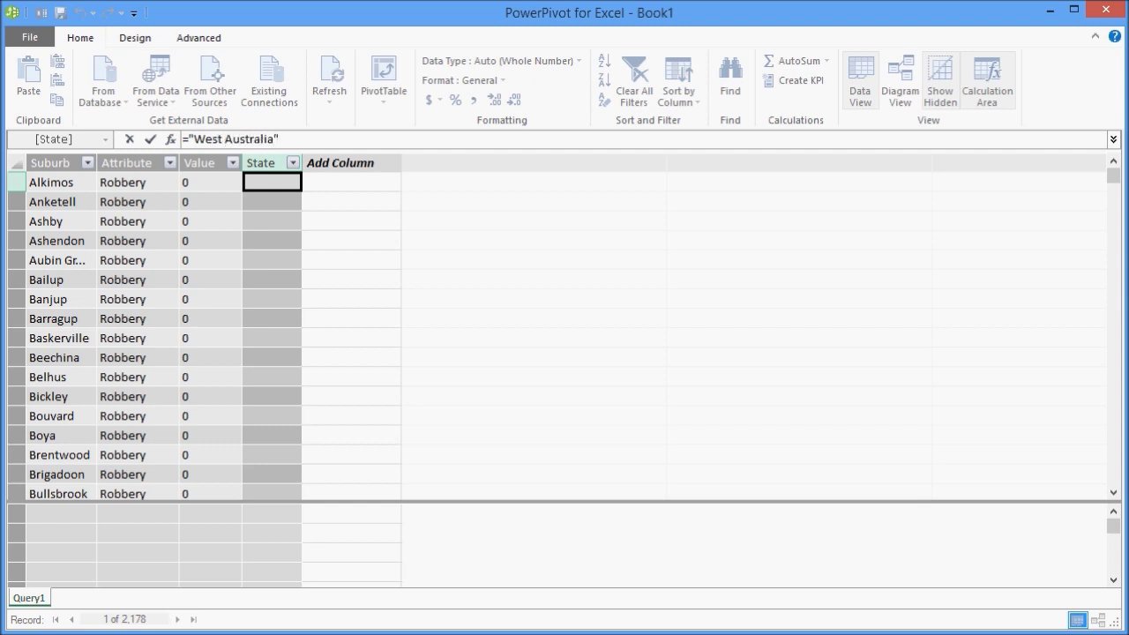
key("Return")
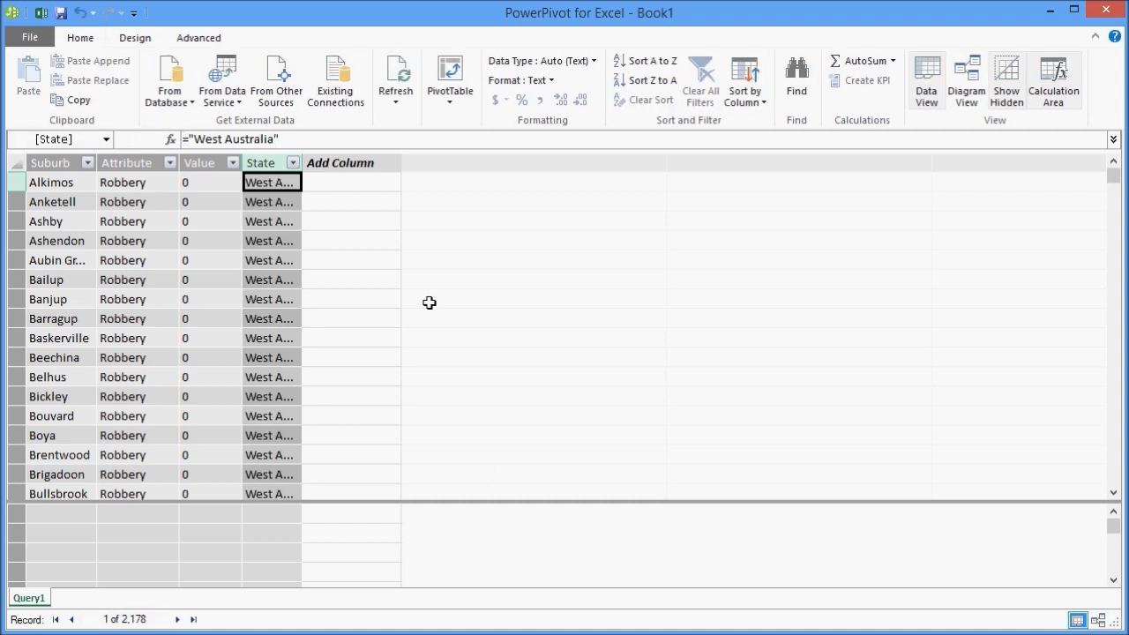
- Widen the State column to show its full text and move it before the Suburb column
left_click_drag(304, 164, 304, 164)
double_click(304, 165)
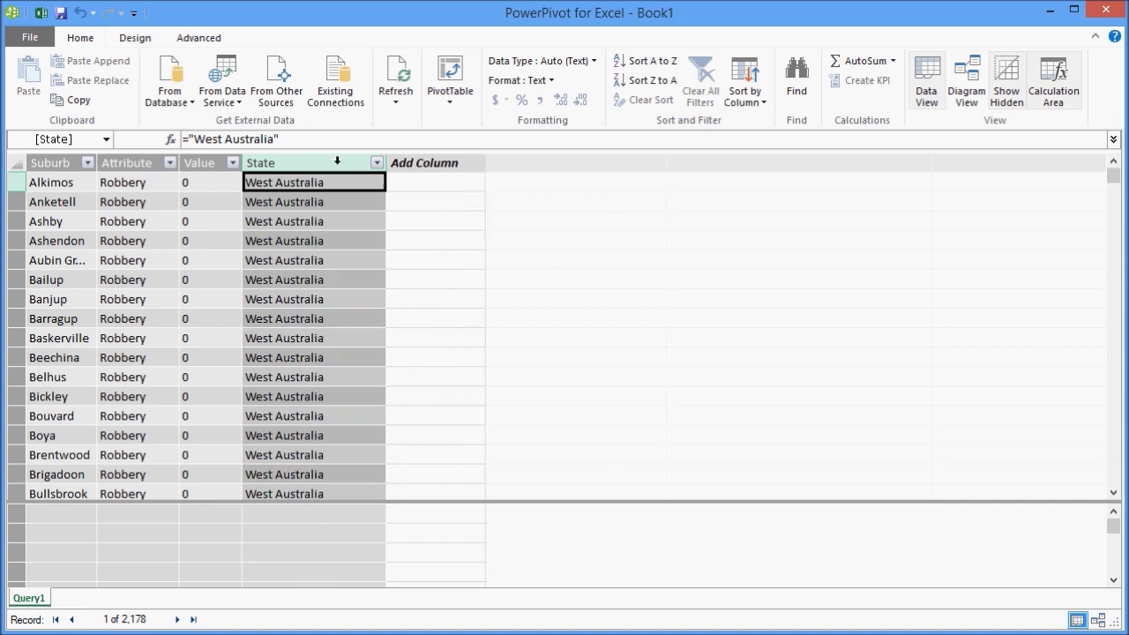
left_click(300, 163)
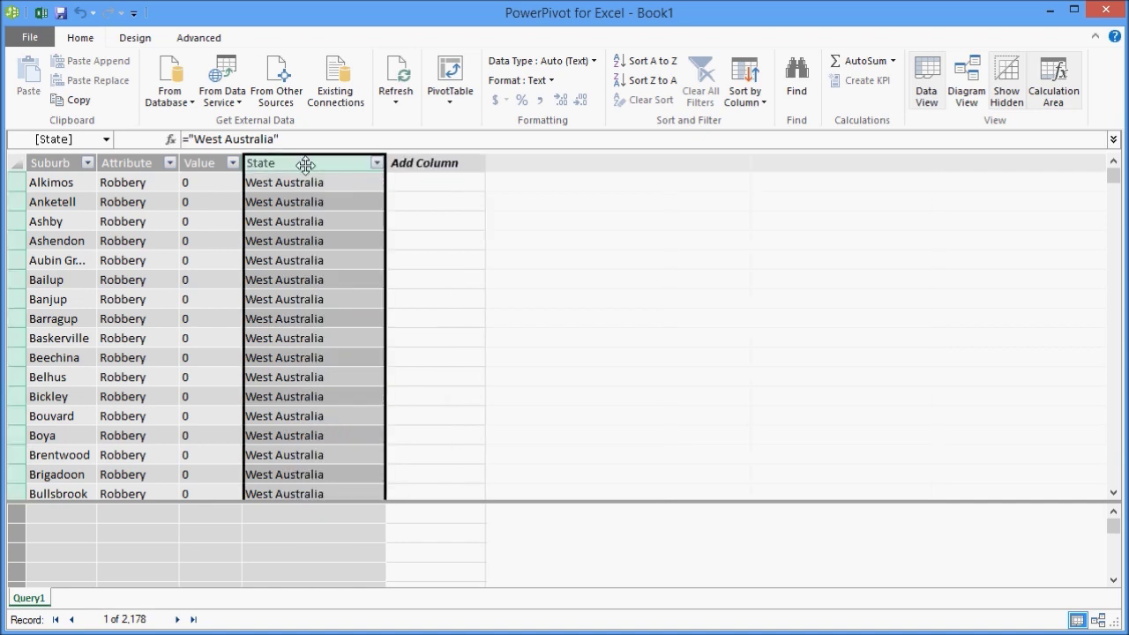
left_click_drag(304, 165, 53, 170)
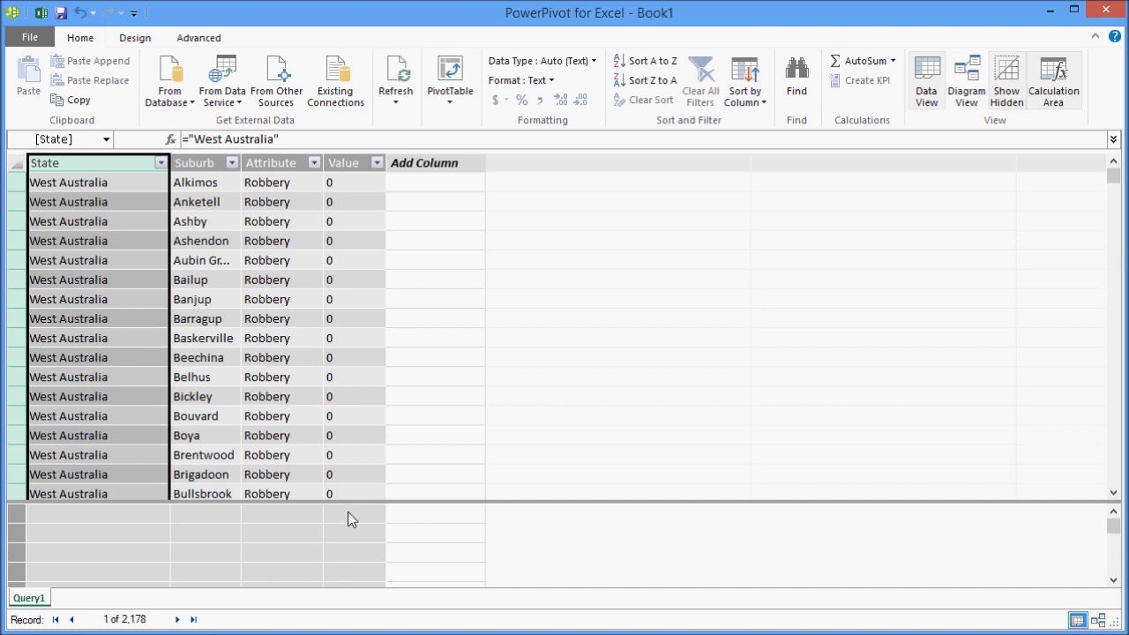
- Rename the Value column to # Crimes and the Attribute column to Crime
left_click(342, 164)
double_click(342, 163)
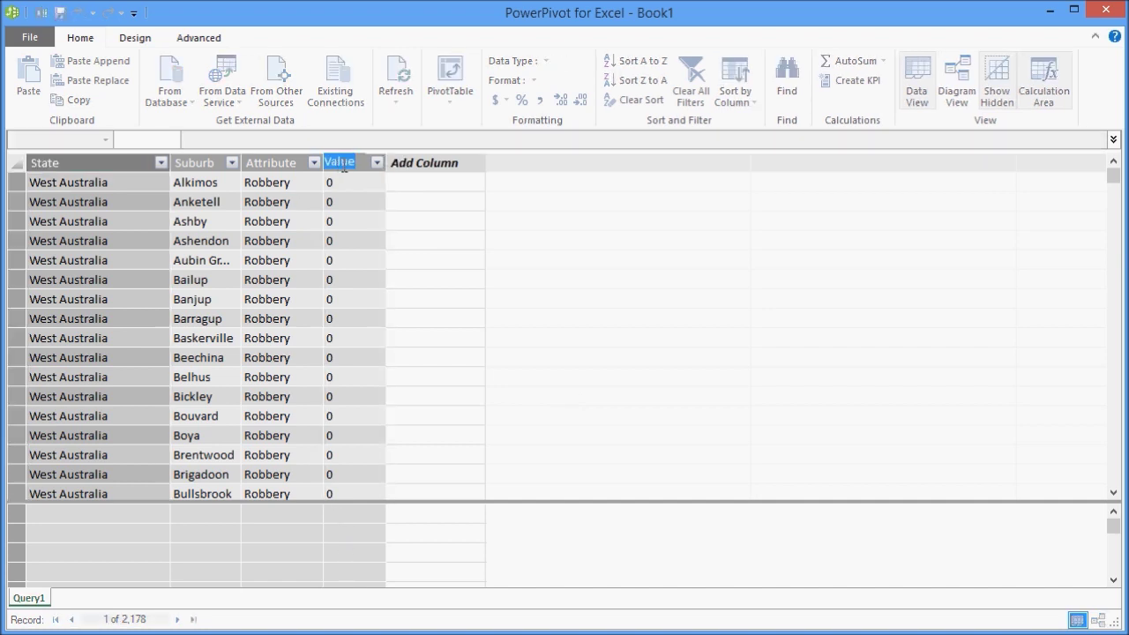
type("# Crimes")
key("Return")
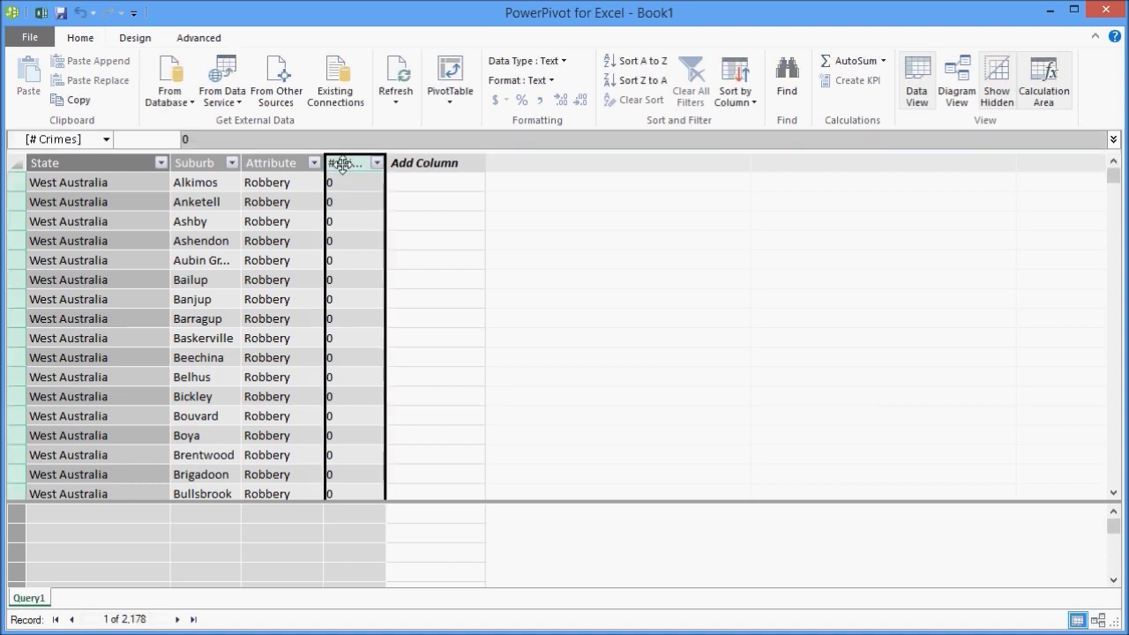
double_click(278, 163)
type("Crim")
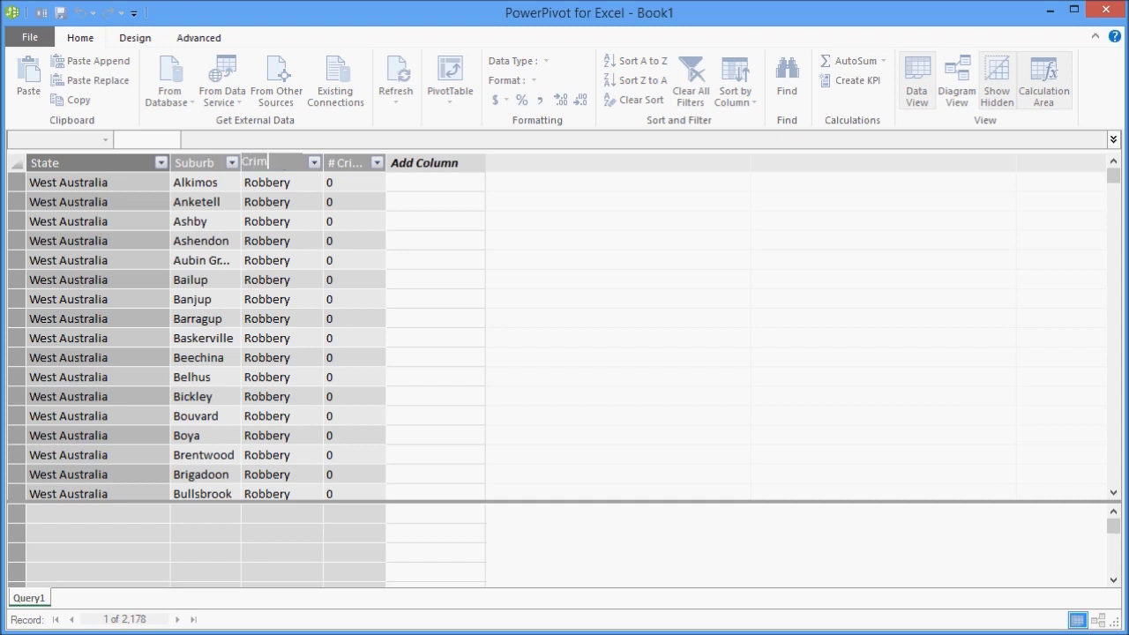
type("e")
key("Return")
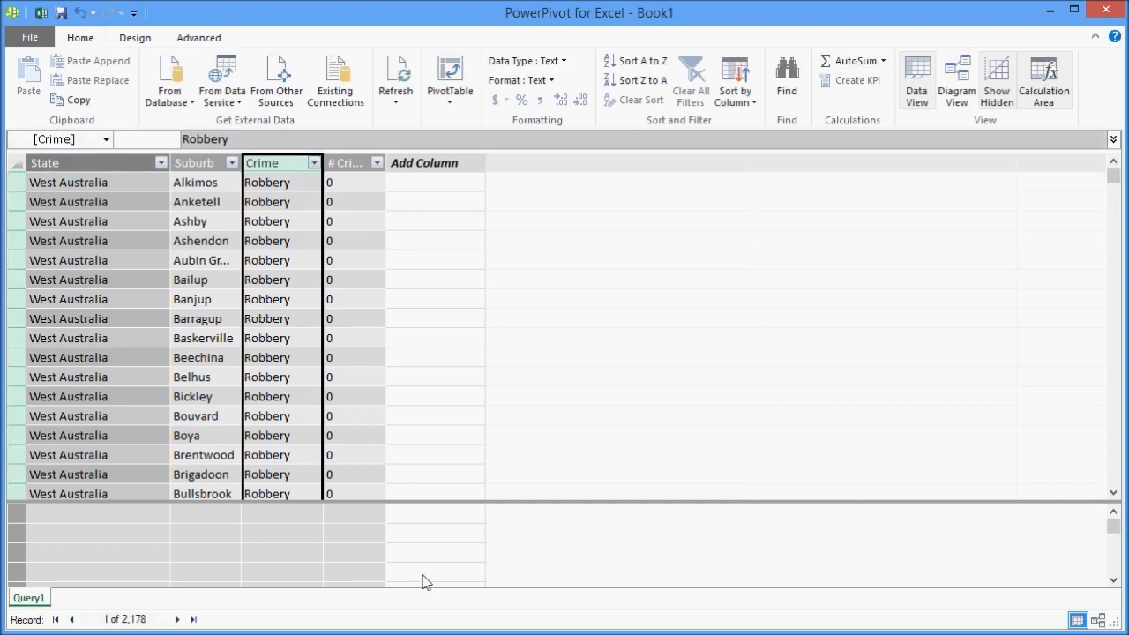
- Add a Sum measure below the # Crimes column and name it Total Crimes
left_click(356, 514)
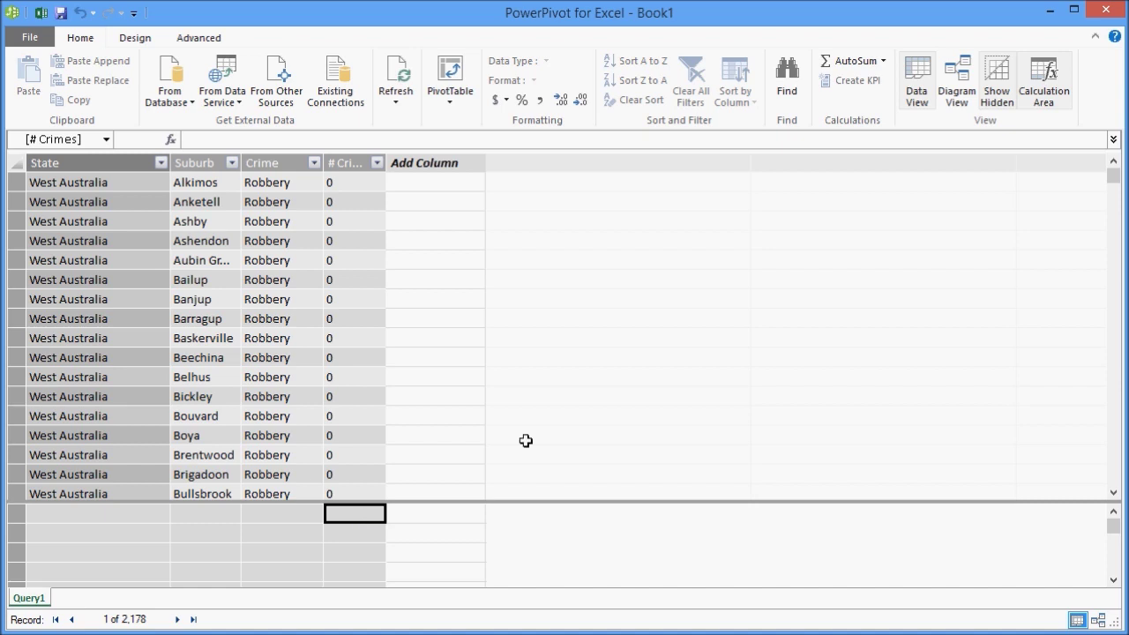
left_click(883, 61)
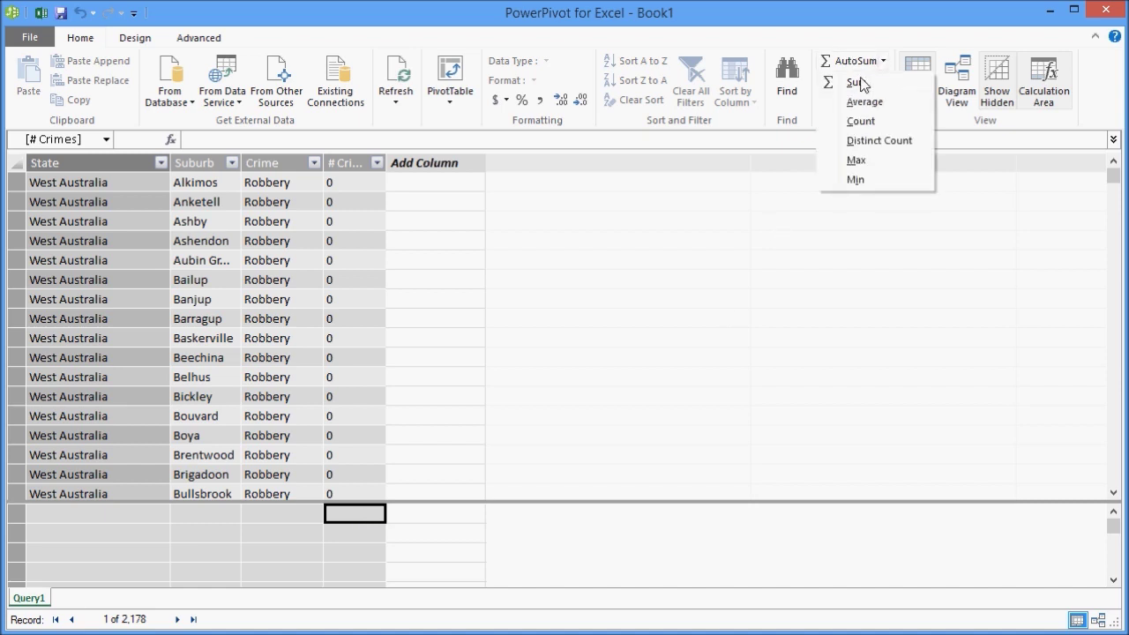
left_click(858, 83)
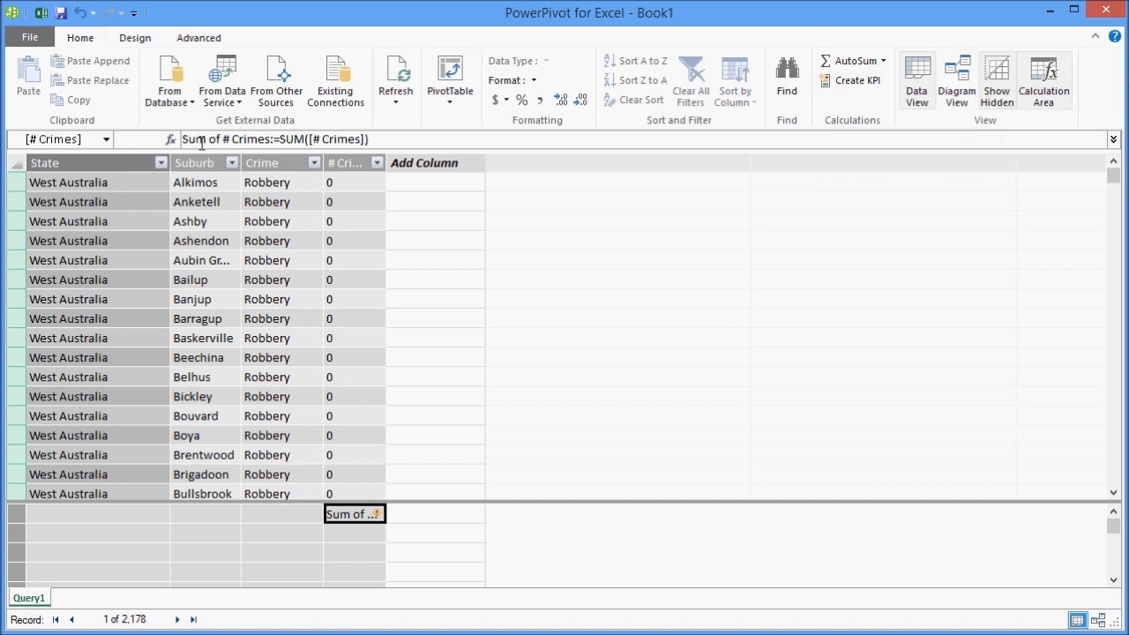
left_click_drag(229, 139, 147, 148)
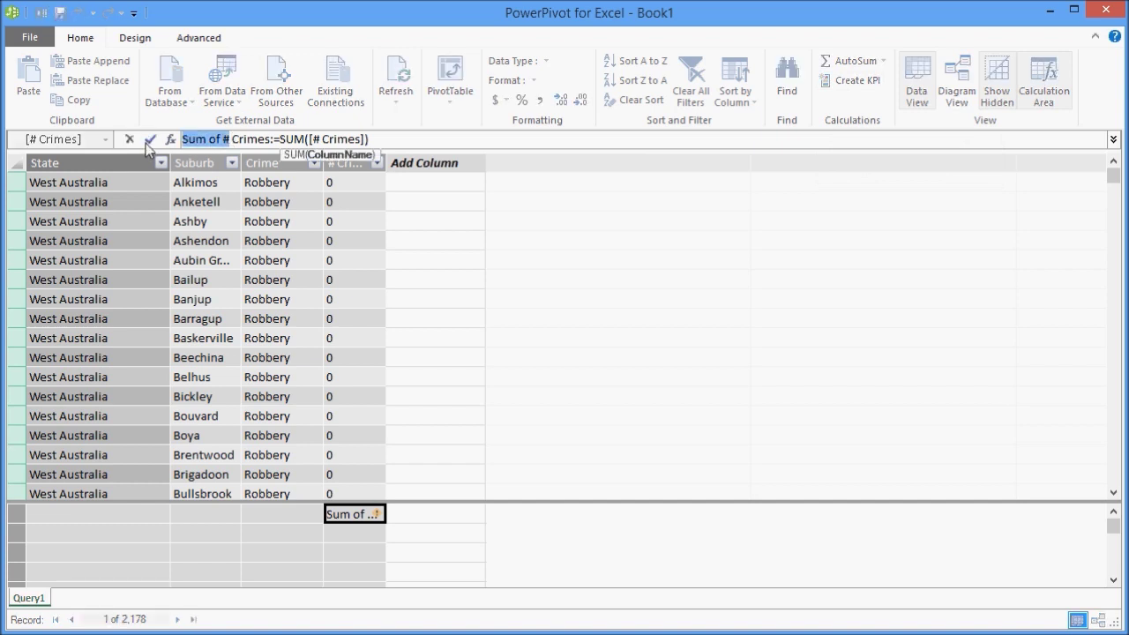
key("BackSpace")
type("Tot")
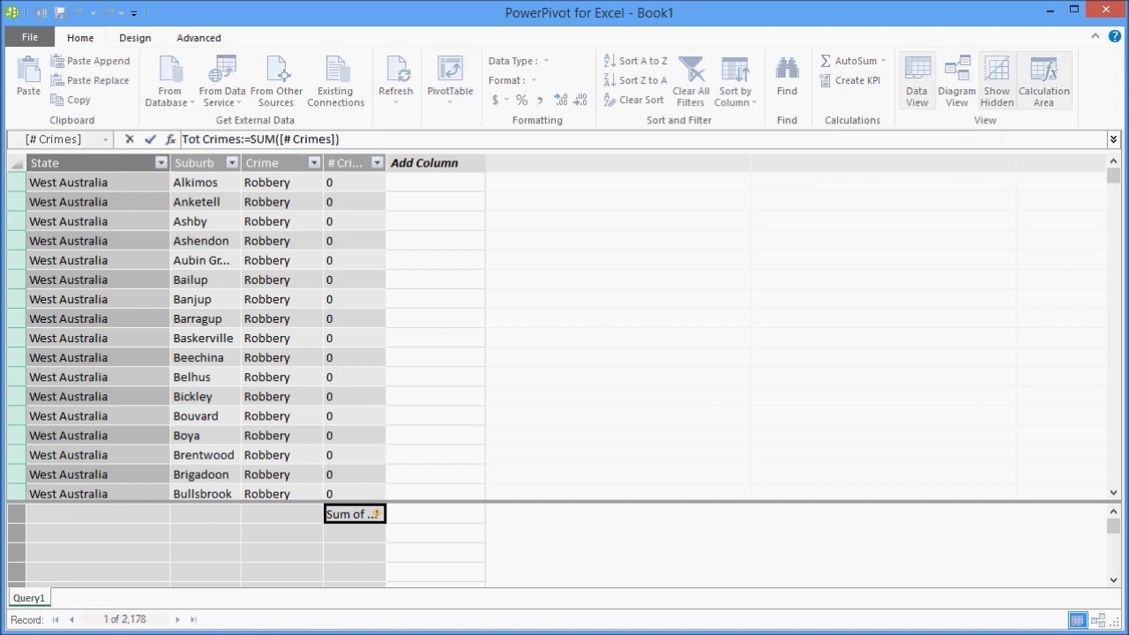
type("al")
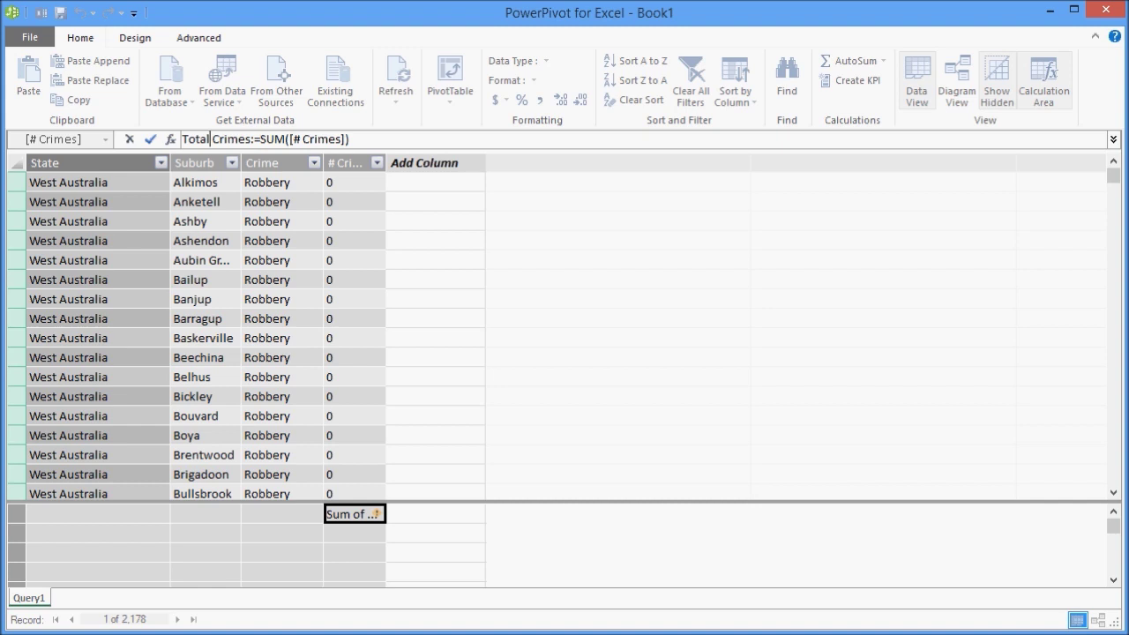
left_click(151, 141)
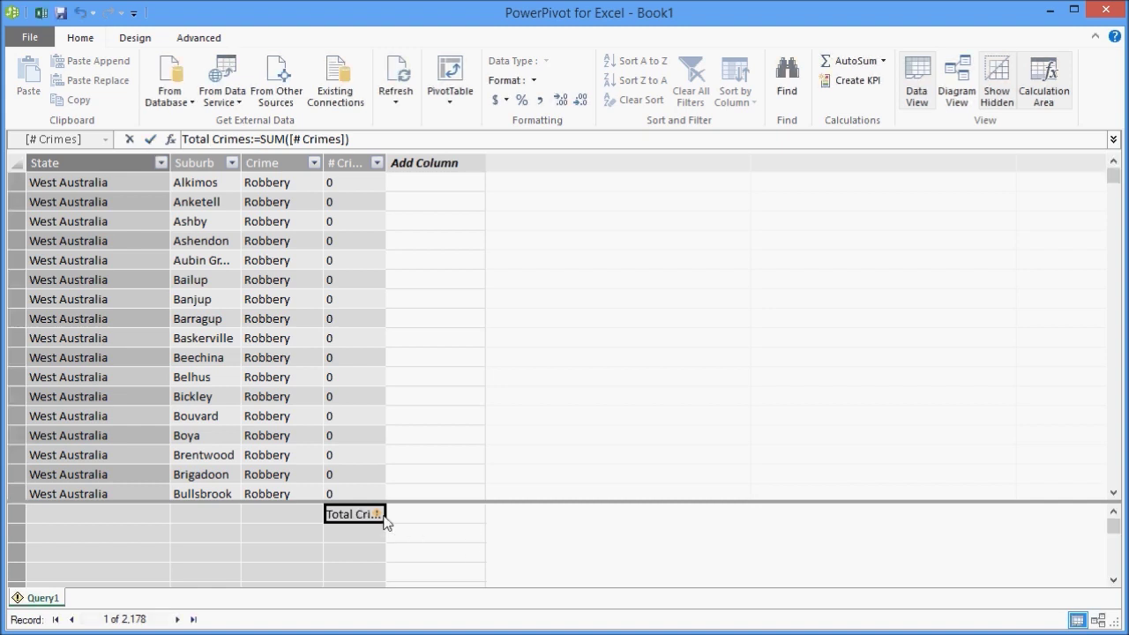
- Set the # Crimes column's data type to Whole Number and widen the column
mouse_move(382, 519)
left_click(341, 164)
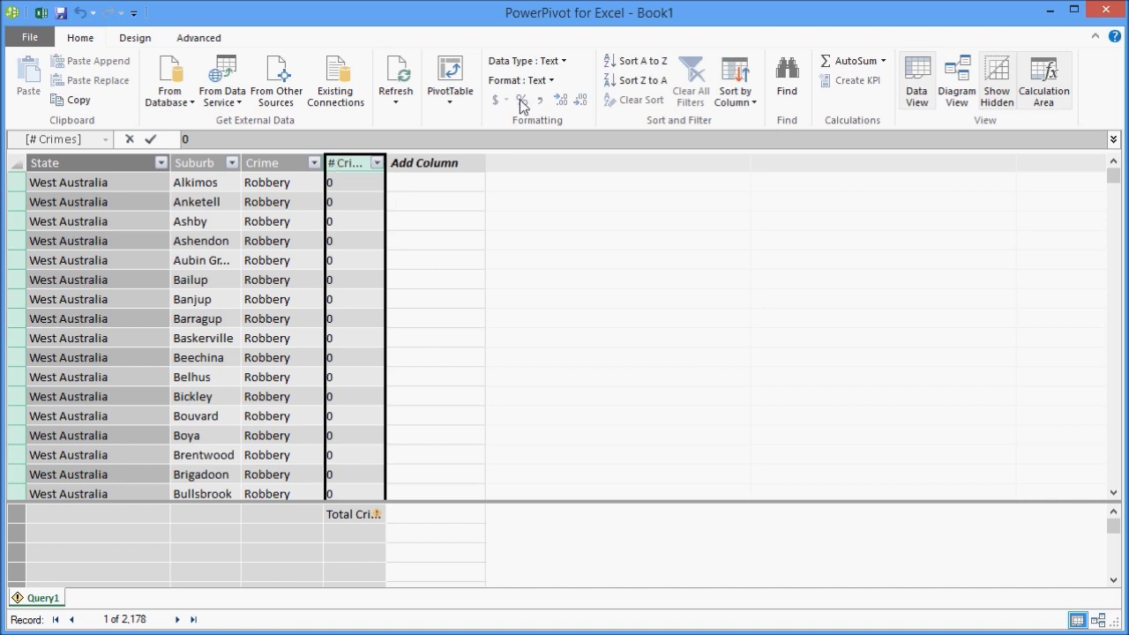
left_click(564, 62)
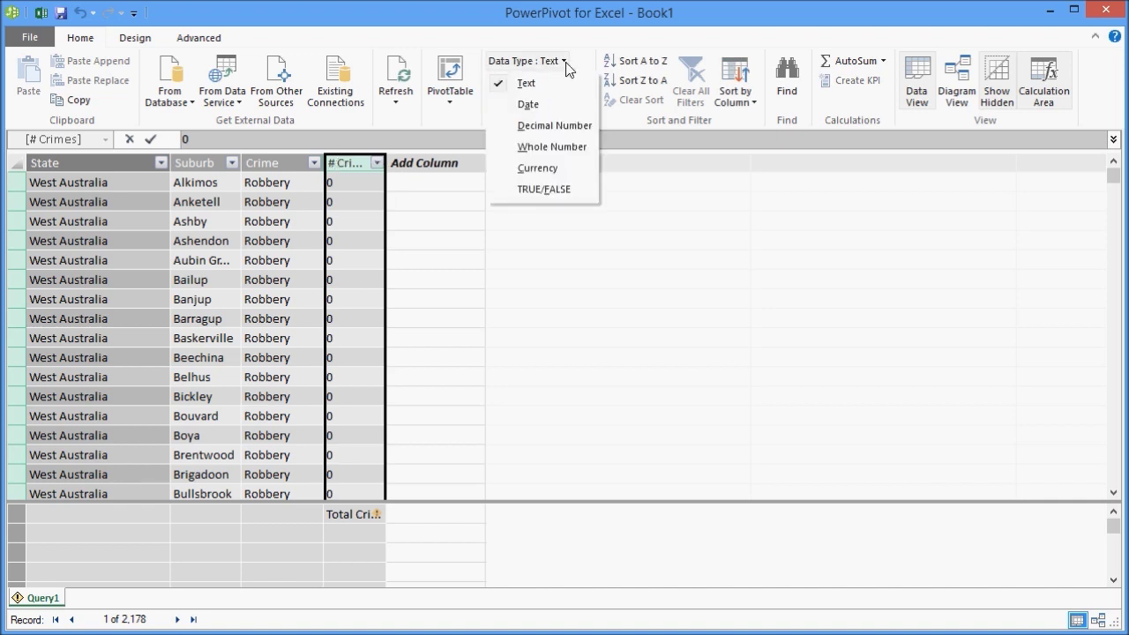
left_click(555, 148)
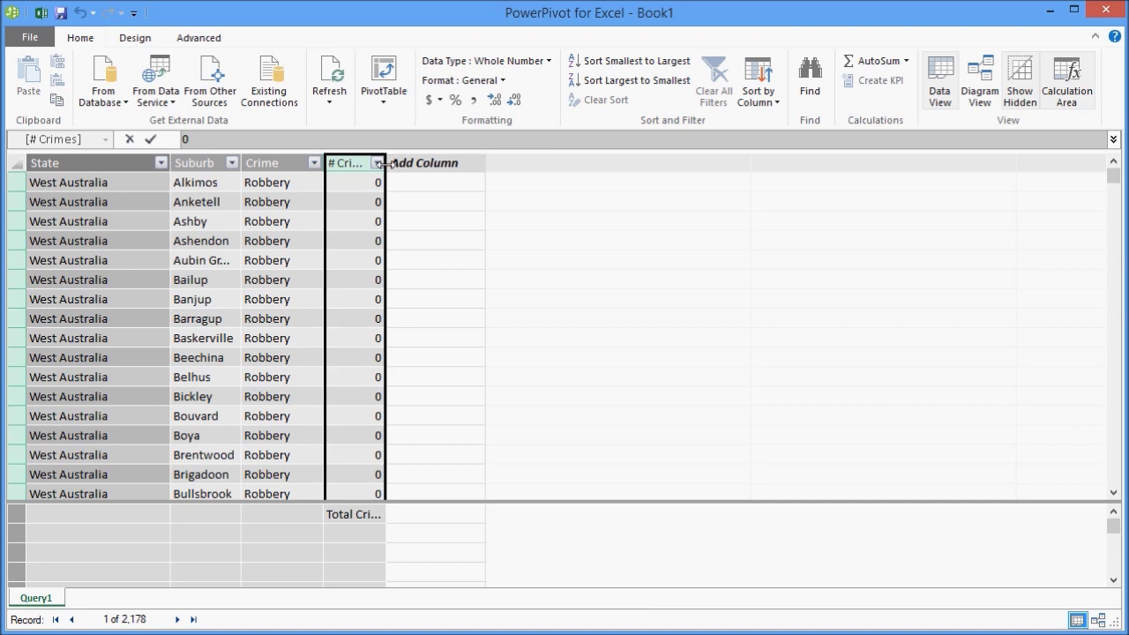
left_click_drag(386, 163, 471, 389)
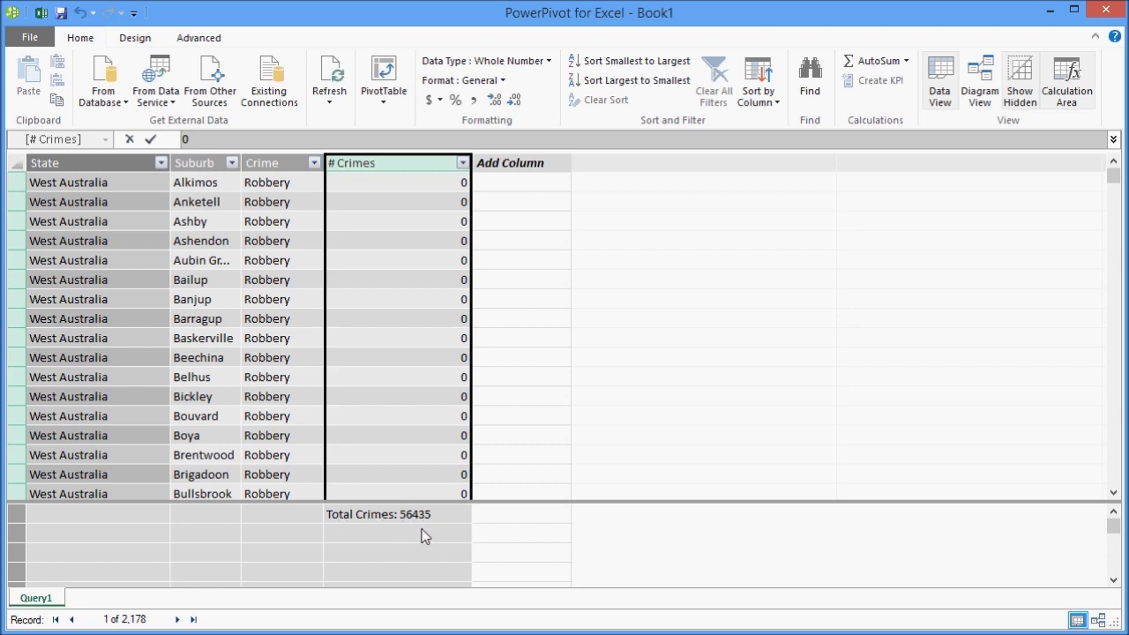
- Format the Total Crimes measure as a whole number with a thousands separator
left_click(394, 516)
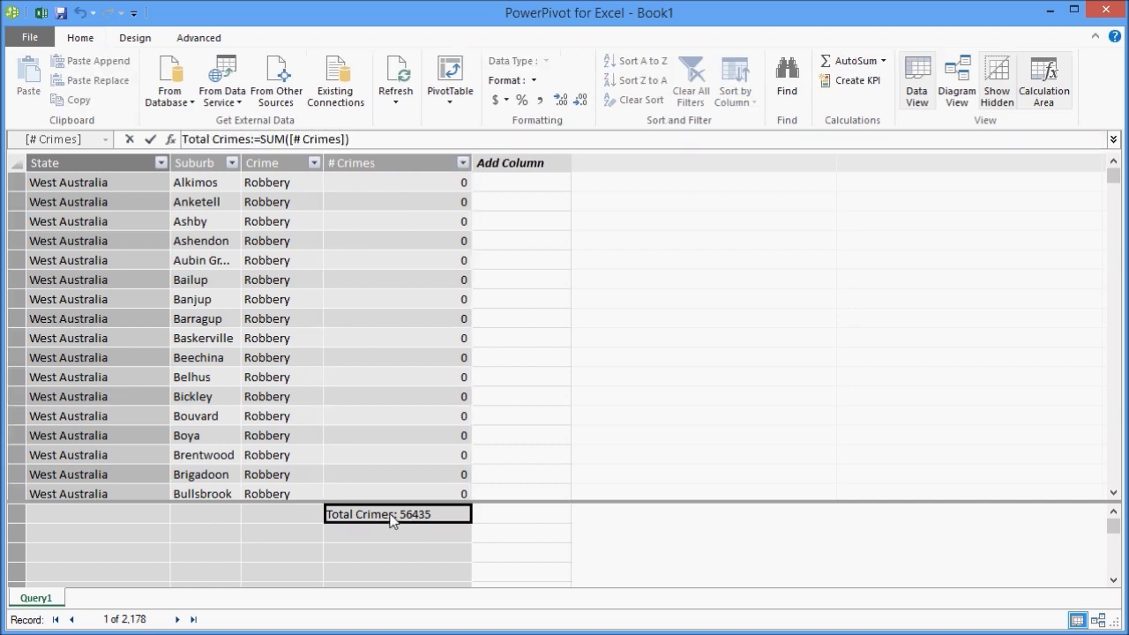
right_click(392, 519)
left_click(470, 601)
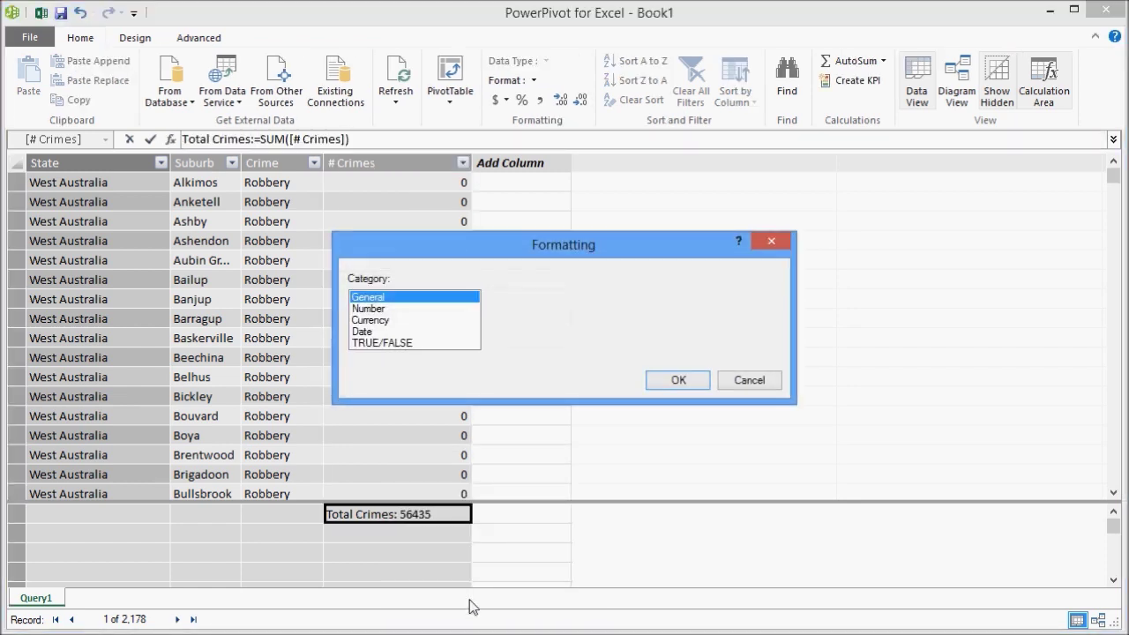
left_click(370, 309)
left_click(502, 343)
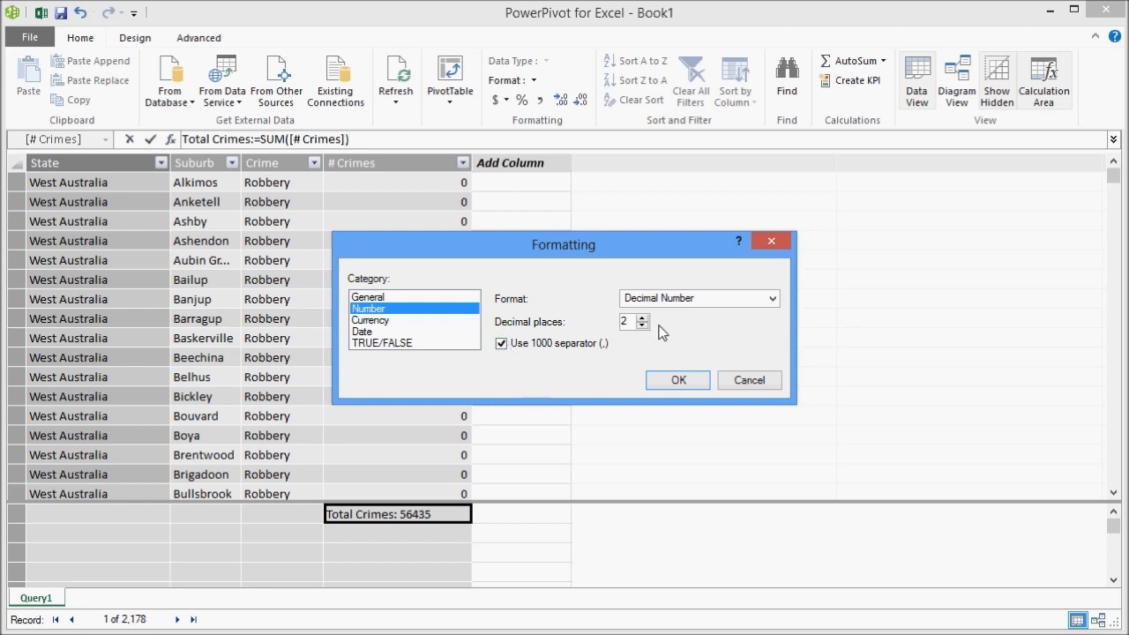
left_click(772, 299)
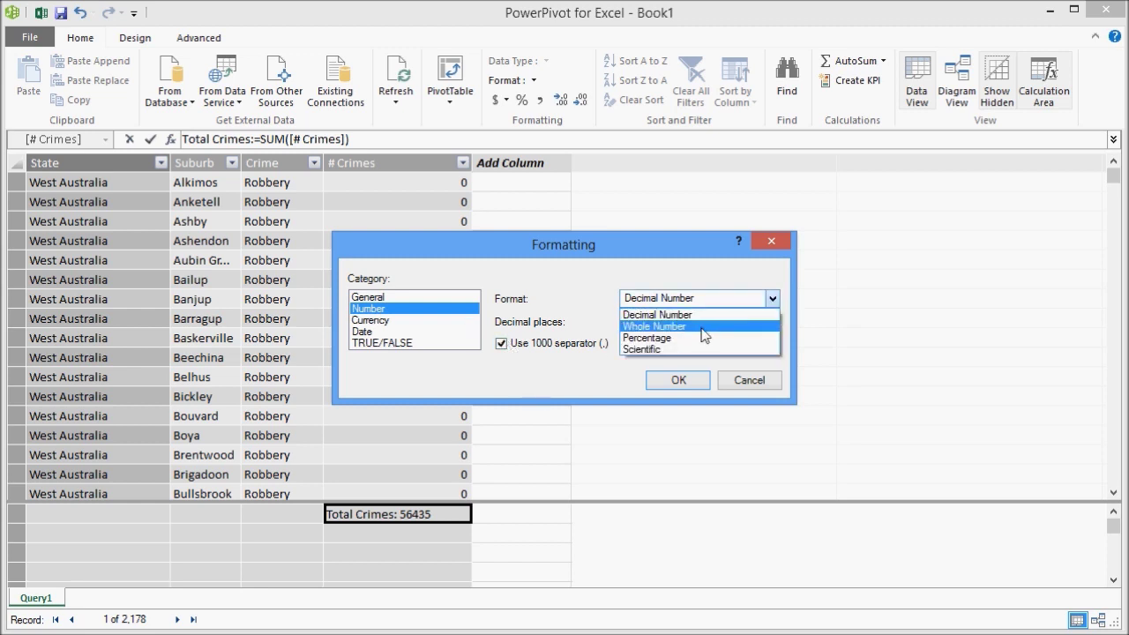
left_click(653, 328)
left_click(501, 343)
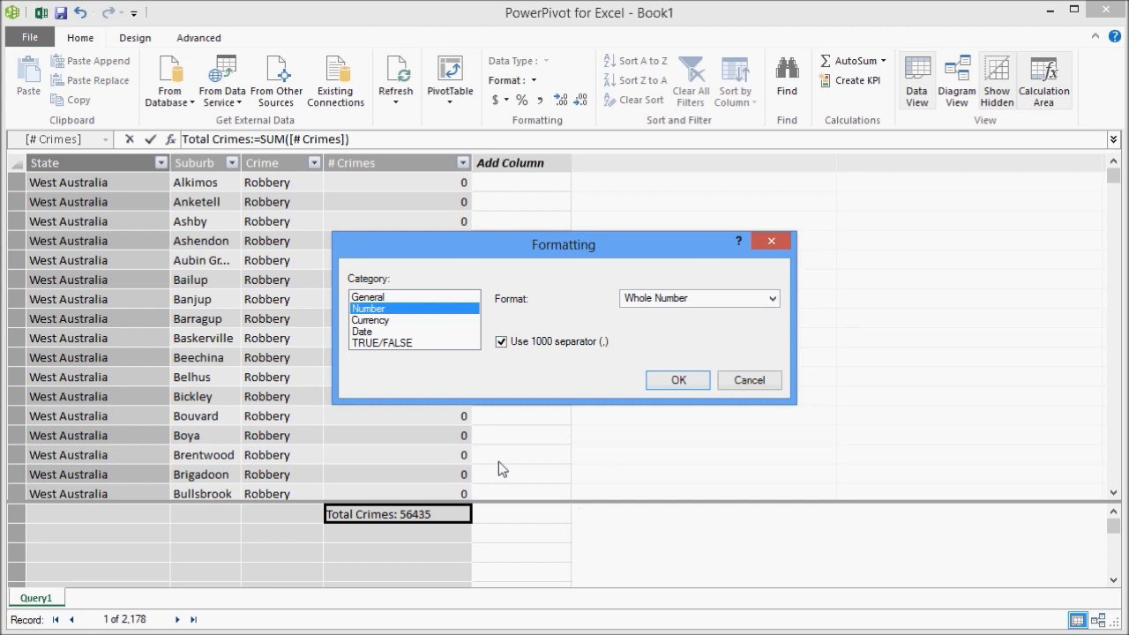
left_click(677, 381)
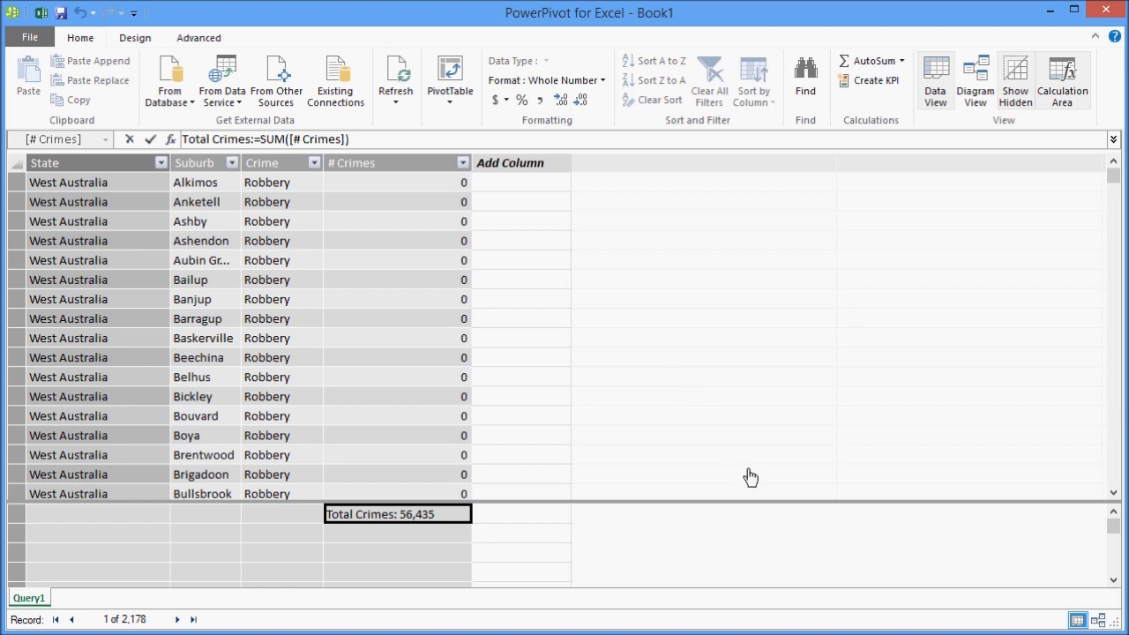
- Create a PivotTable on a new worksheet with Table1's Suburb as rows and the sum of # Crimes as values
left_click(450, 84)
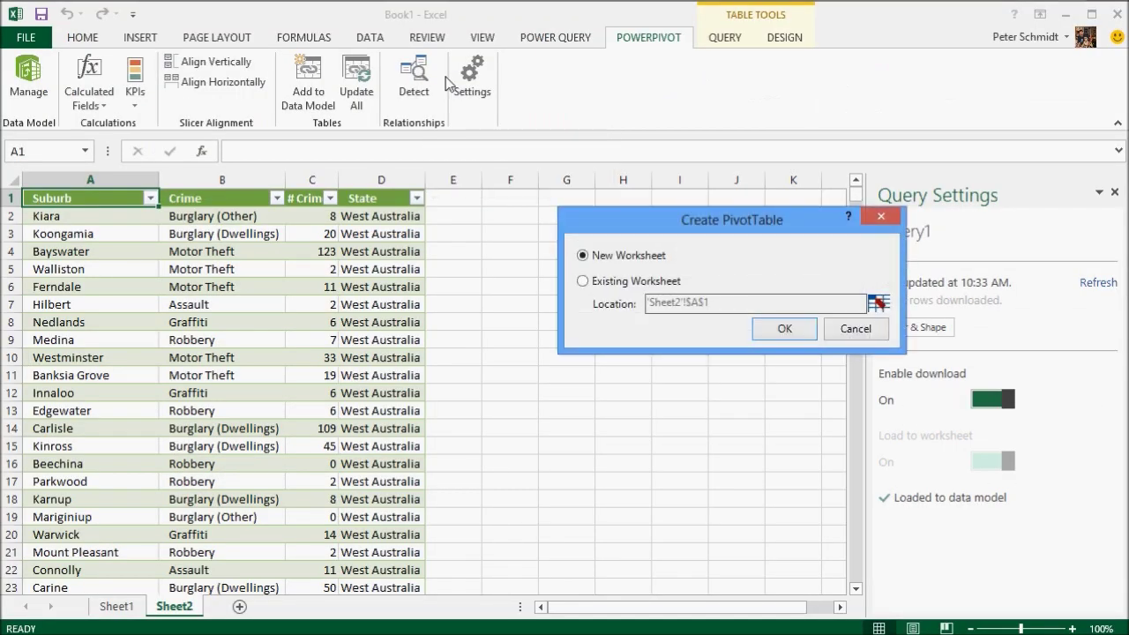
left_click(785, 329)
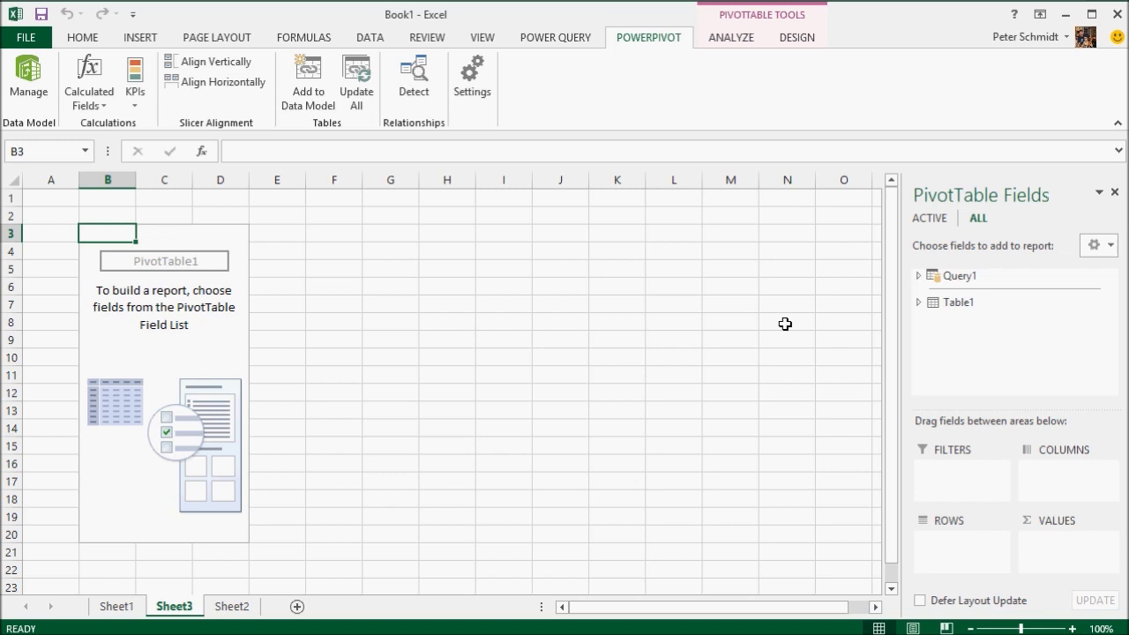
left_click(917, 303)
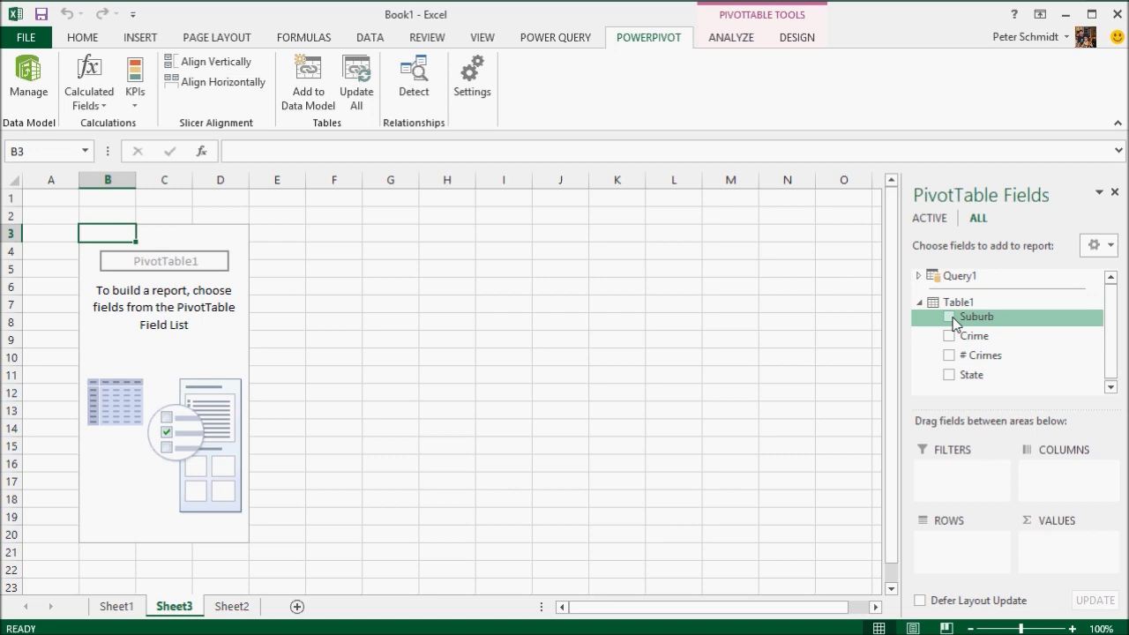
left_click_drag(952, 325, 946, 549)
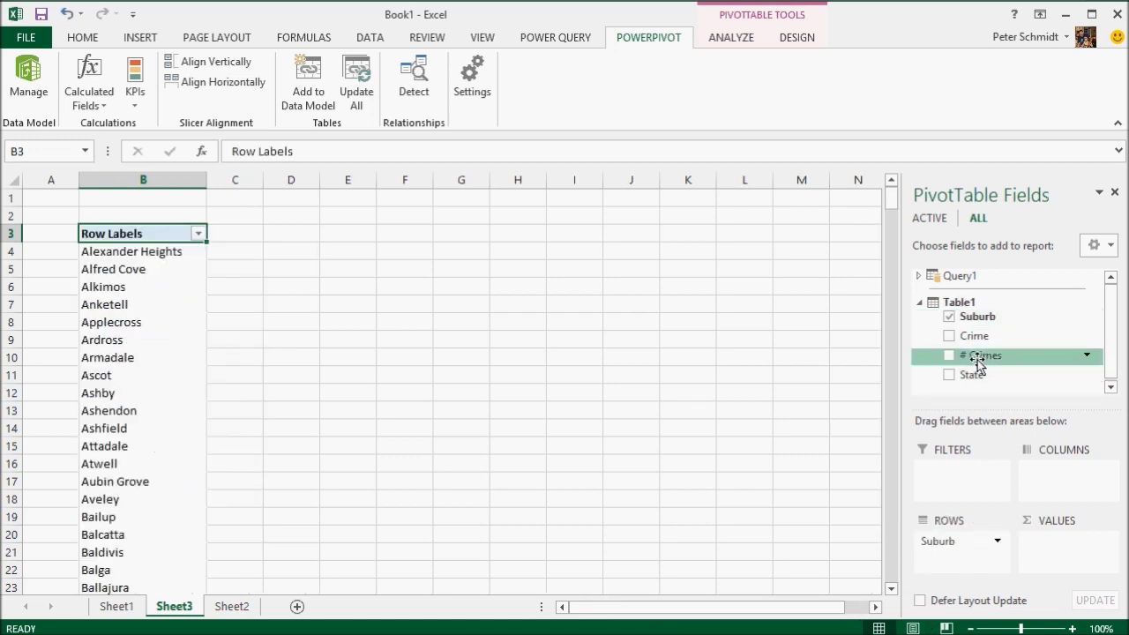
left_click_drag(980, 356, 1052, 543)
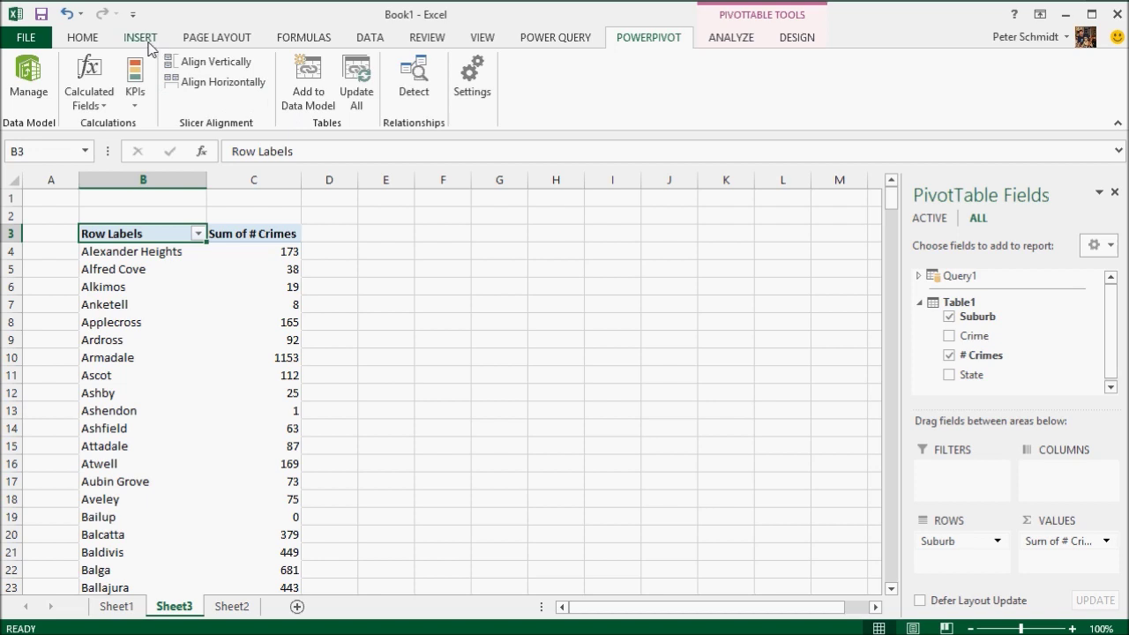
- Insert a slicer for the Crime field of Table1
left_click(146, 41)
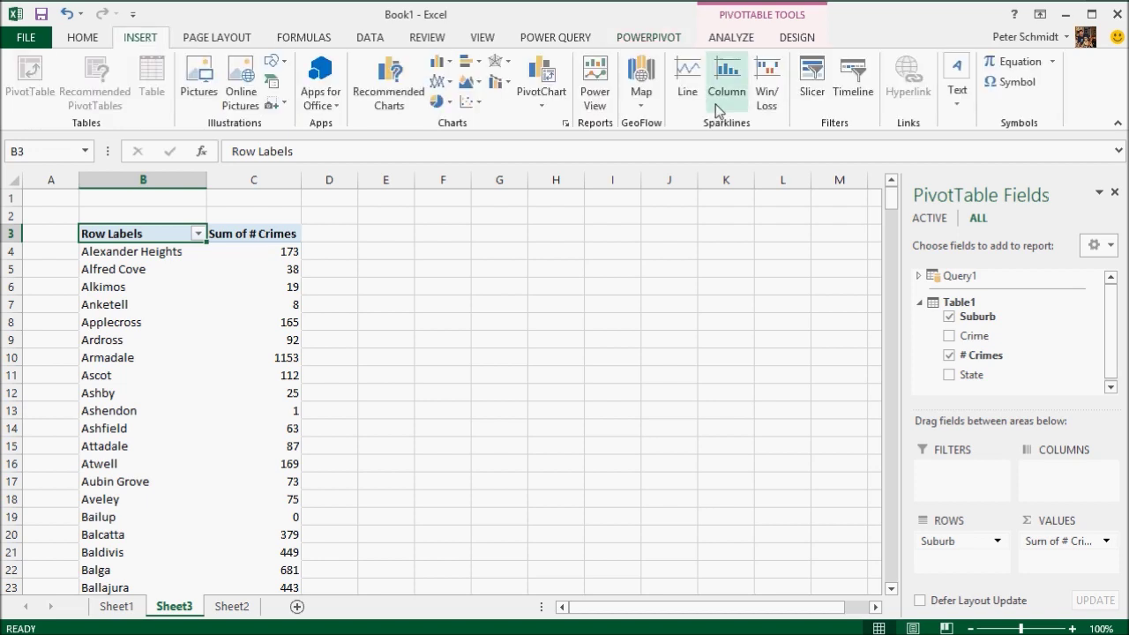
left_click(809, 88)
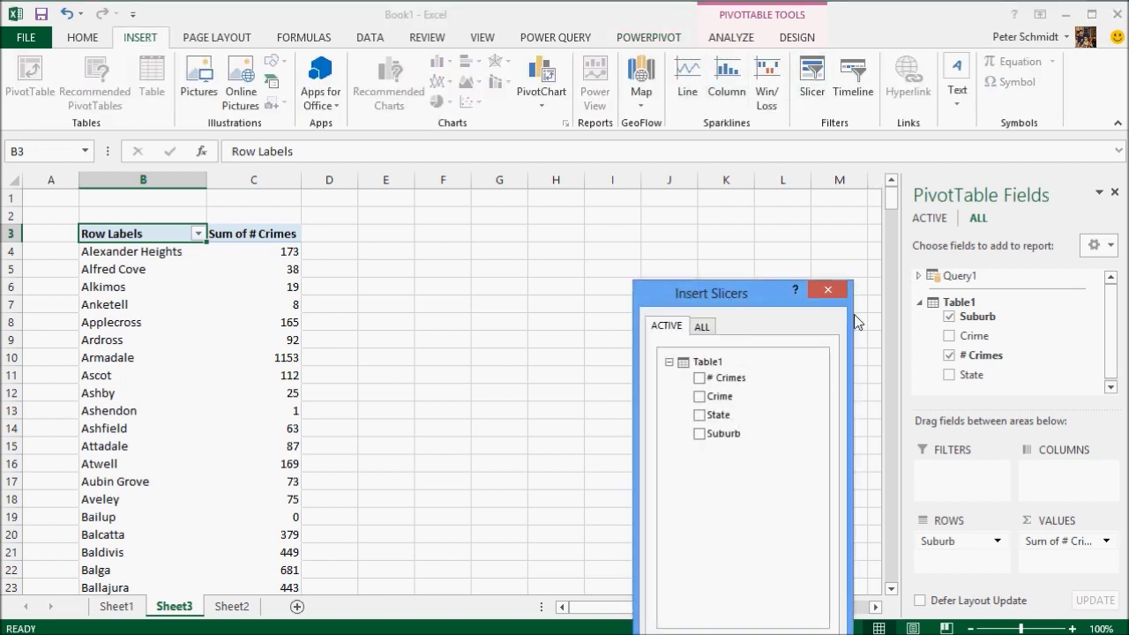
left_click(708, 401)
key("Return")
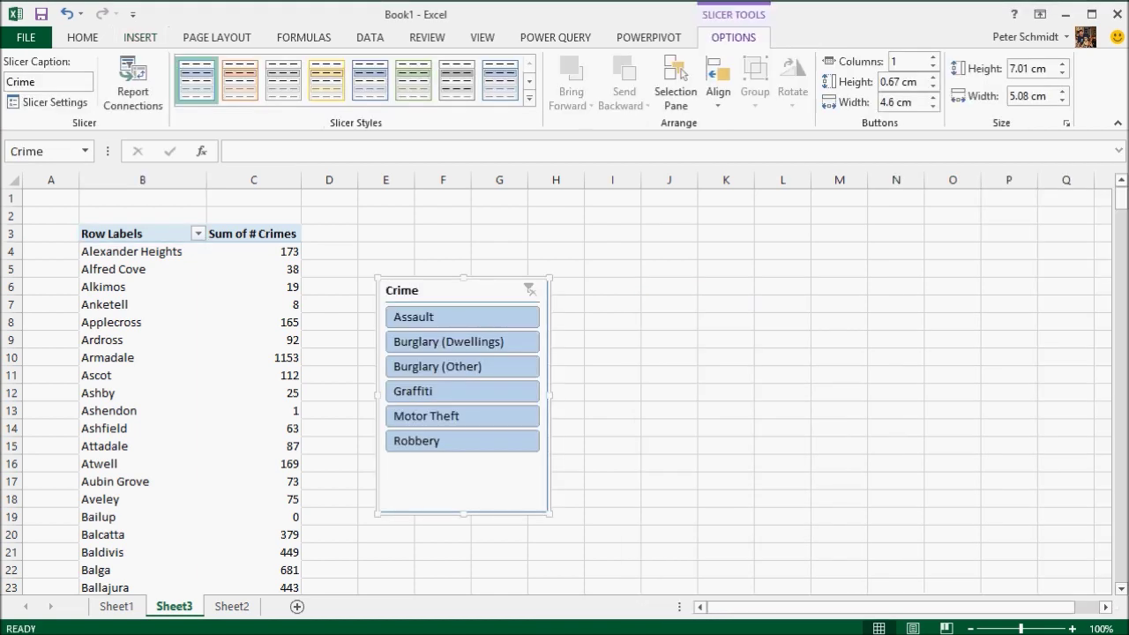
- Move the Crime slicer up beside the PivotTable and give it a dark blue slicer style
left_click_drag(436, 290, 385, 236)
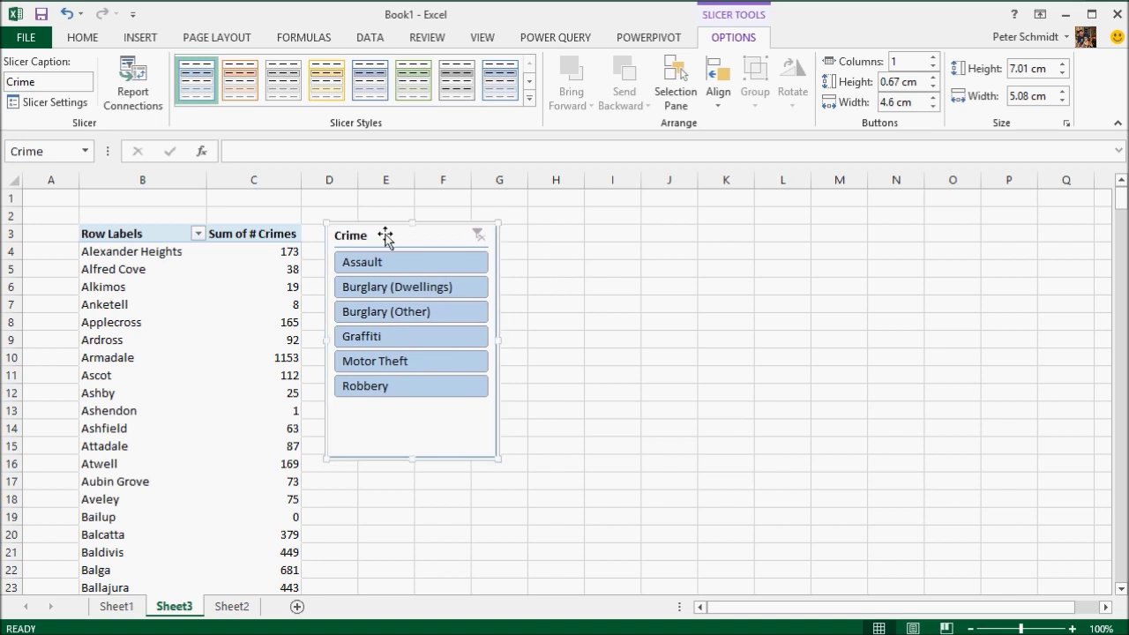
left_click(530, 82)
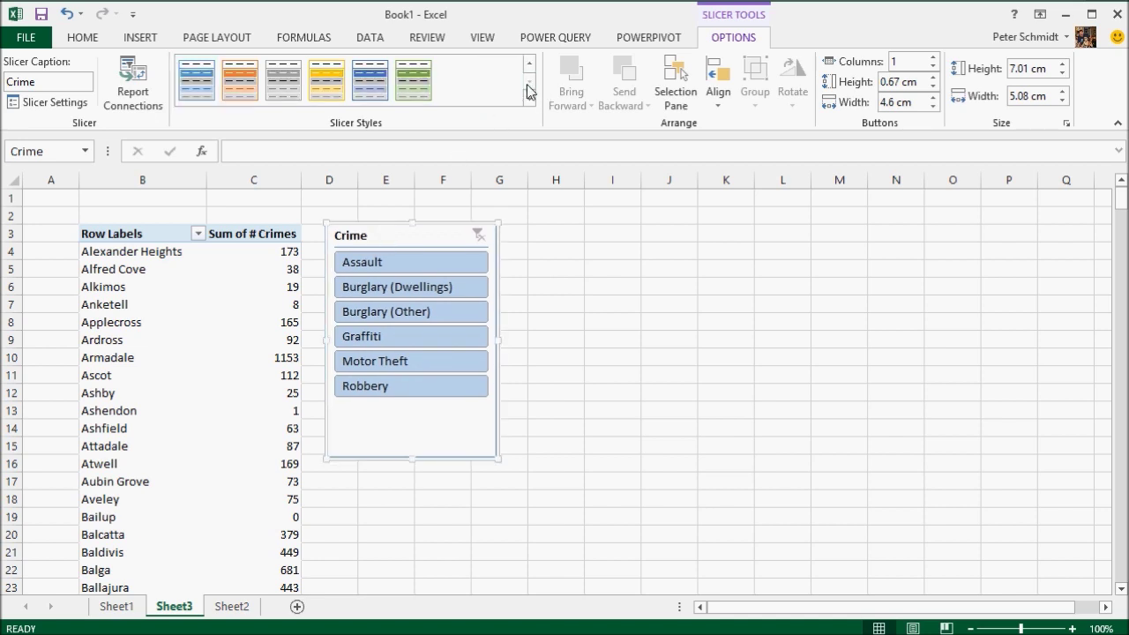
left_click(371, 81)
- Apply a blue PivotTable style from the Dark group to the suburb PivotTable
left_click(169, 234)
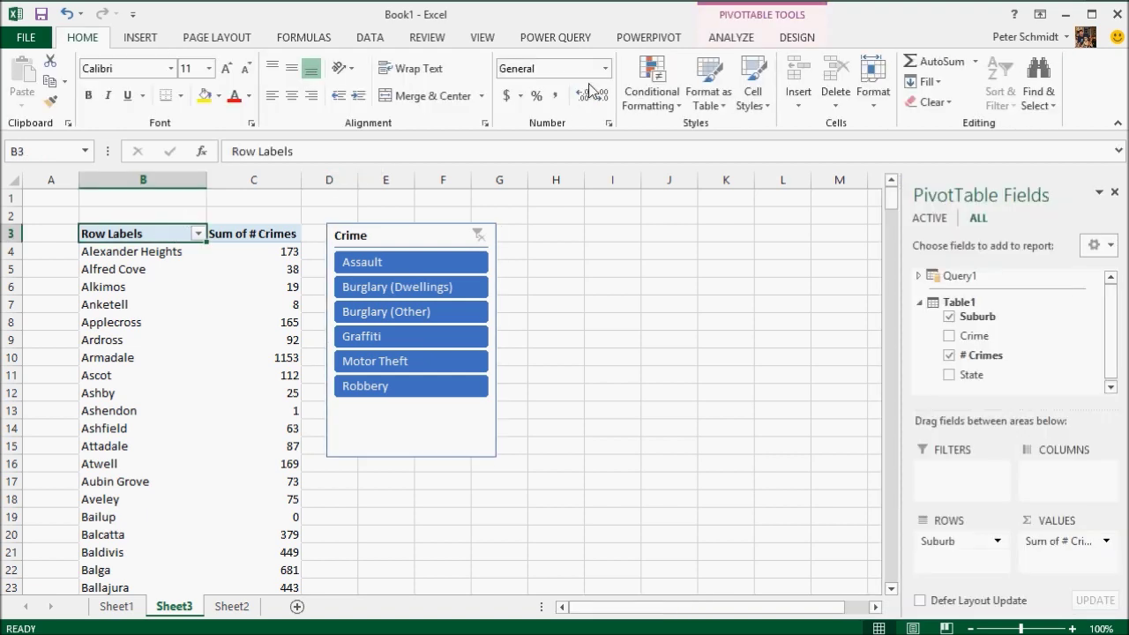
scroll(590, 85, "down", 10)
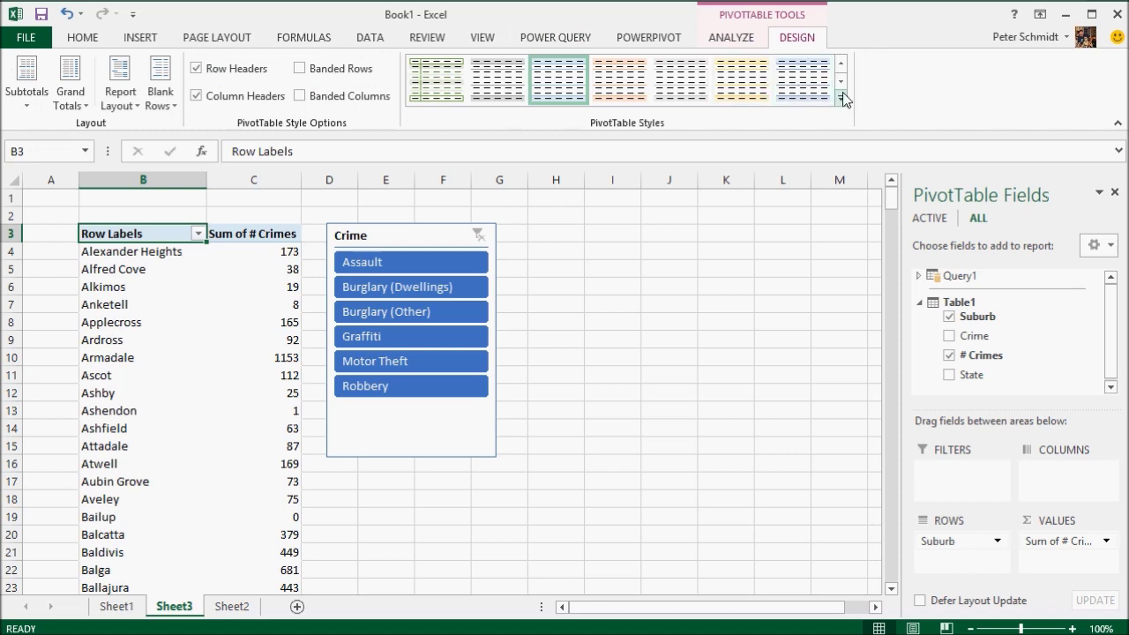
left_click(842, 98)
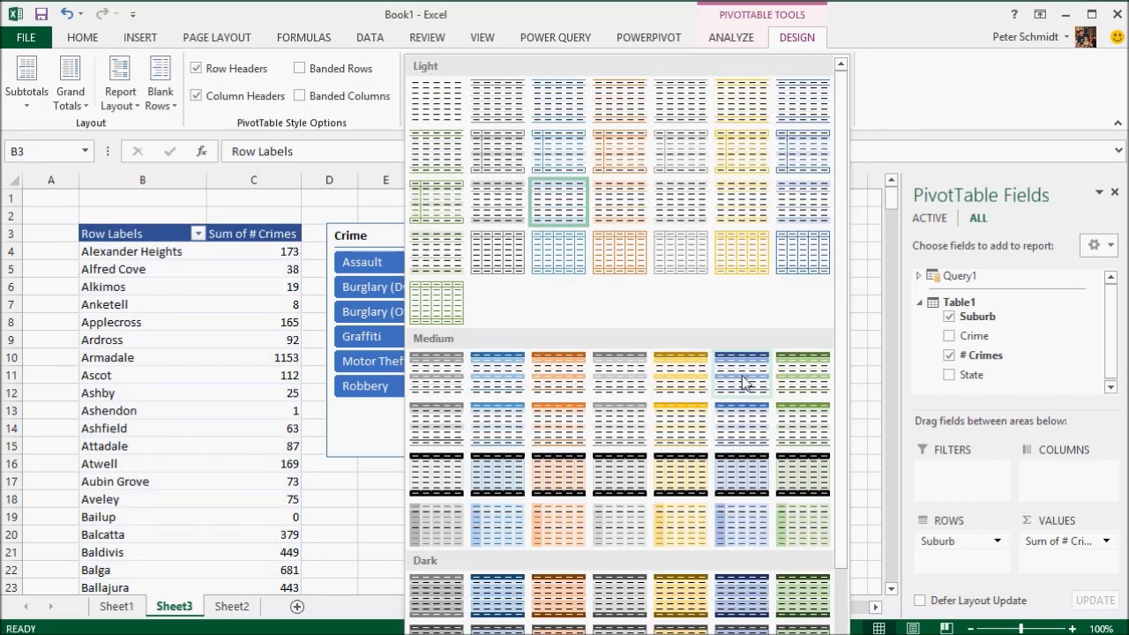
left_click(764, 607)
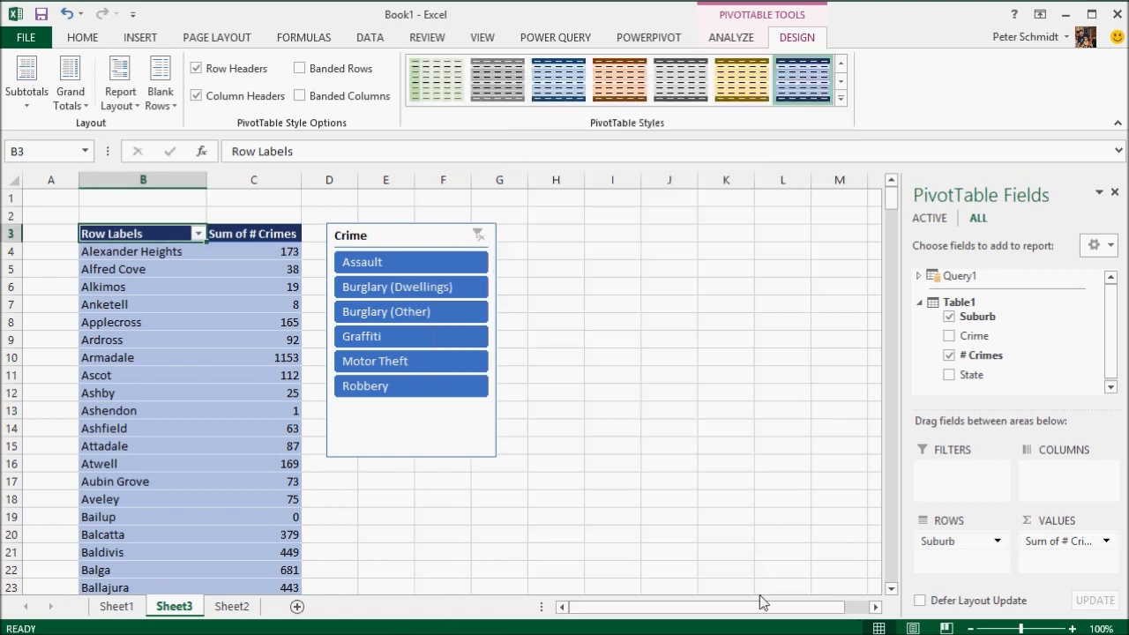
- Filter the PivotTable with the slicer by Robbery, Motor Theft, Graffiti, Burglary (Other) and Burglary (Dwellings) in turn
left_click(400, 393)
left_click(393, 362)
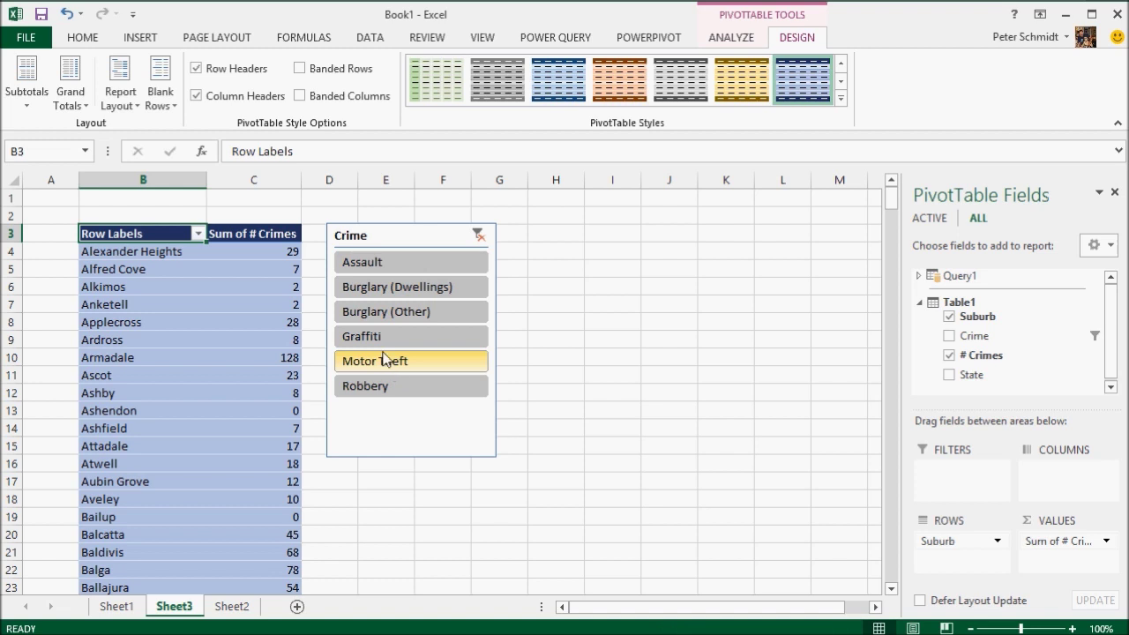
left_click(386, 336)
left_click(386, 312)
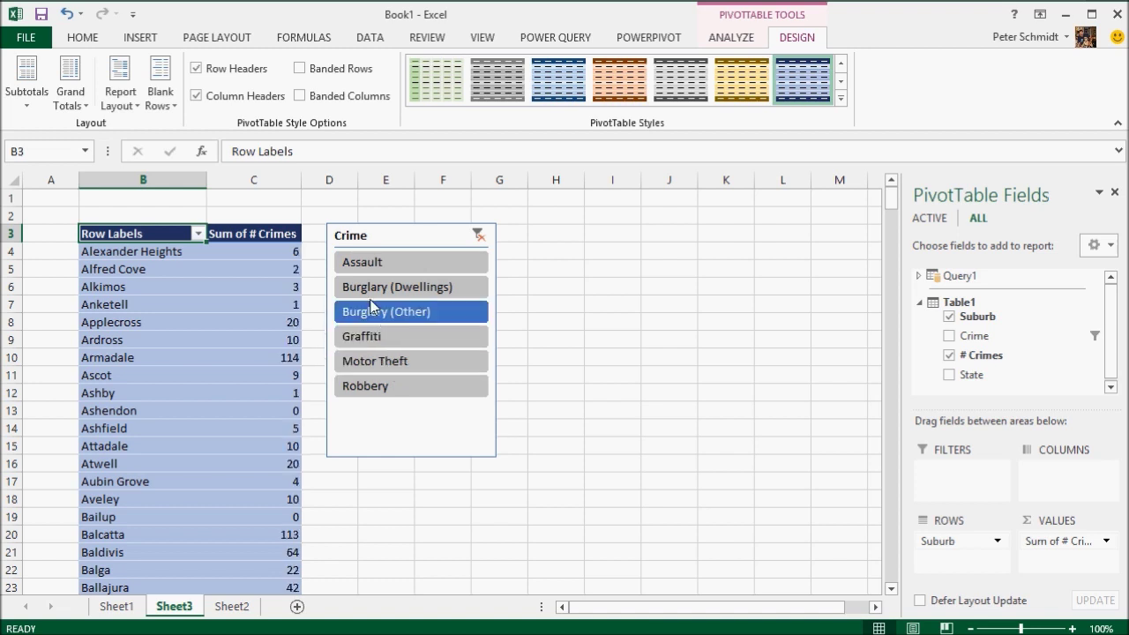
left_click(372, 290)
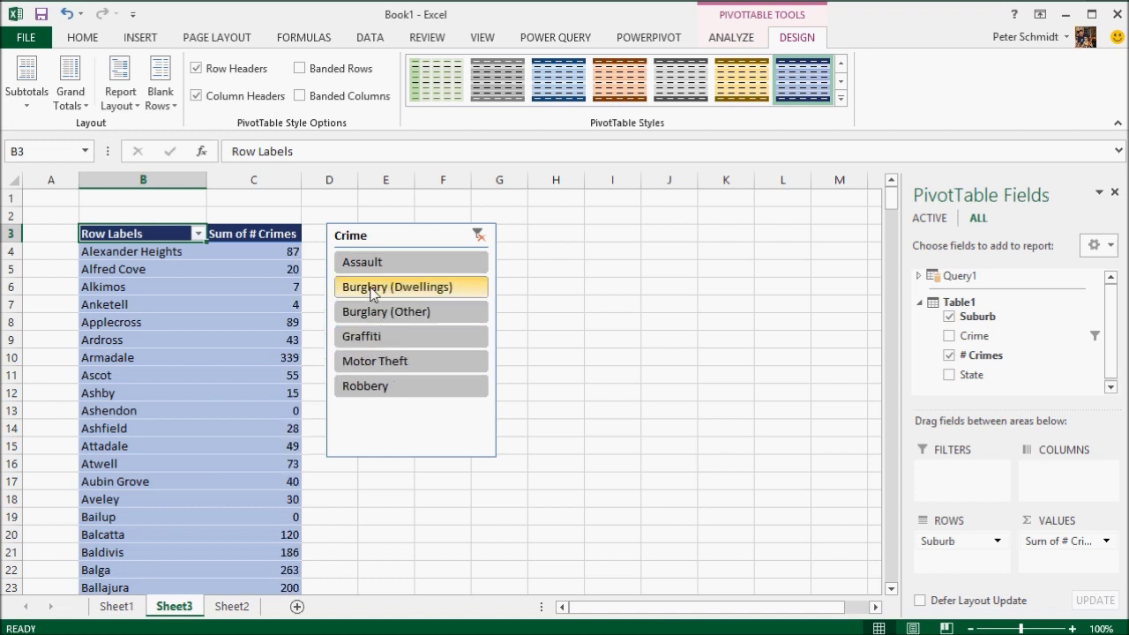
- Sort the suburbs by Sum of # Crimes from largest to smallest
left_click(274, 251)
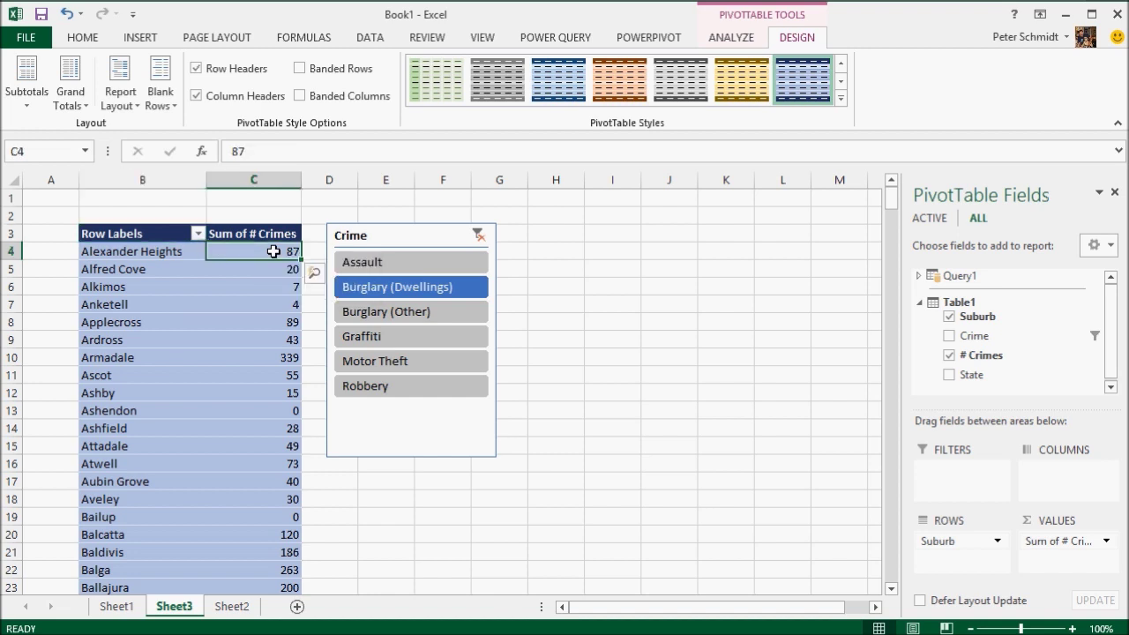
right_click(273, 253)
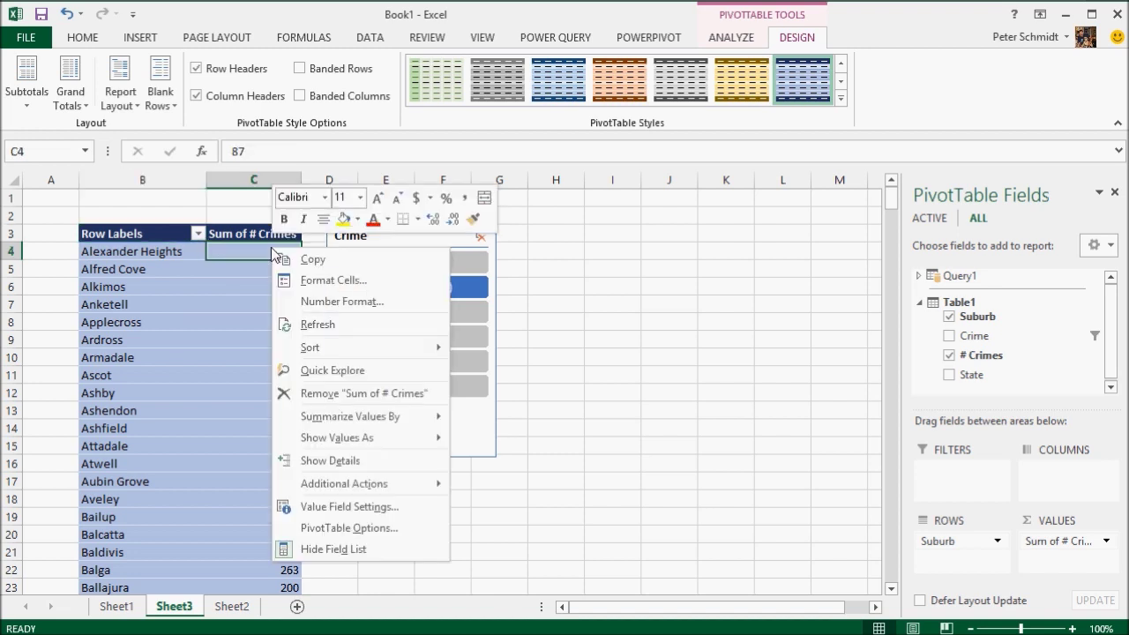
mouse_move(317, 347)
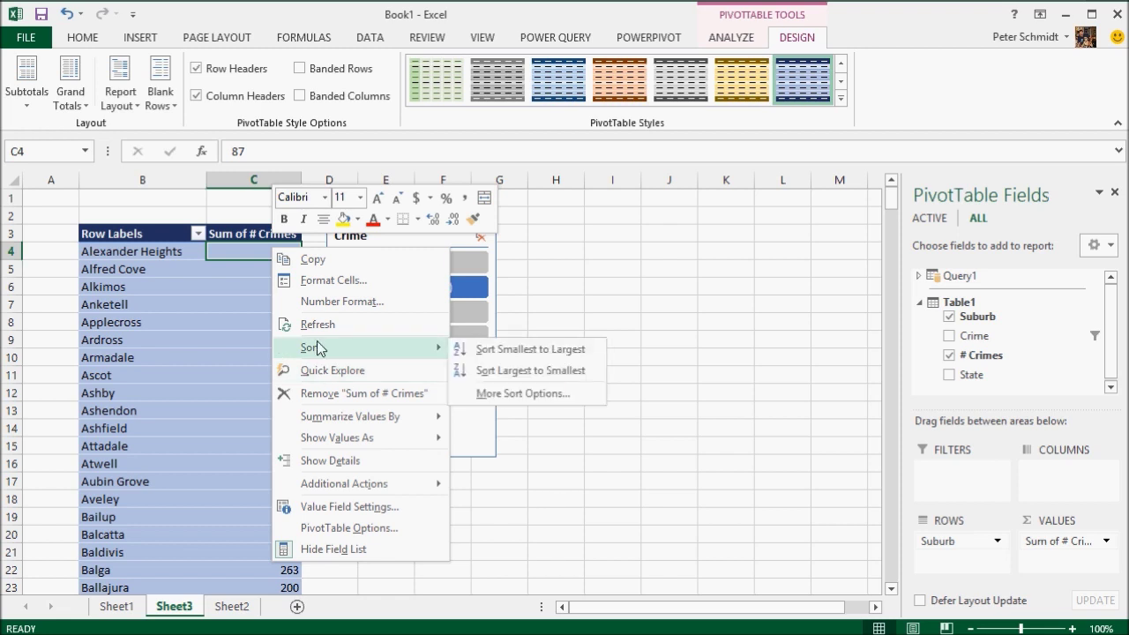
left_click(488, 376)
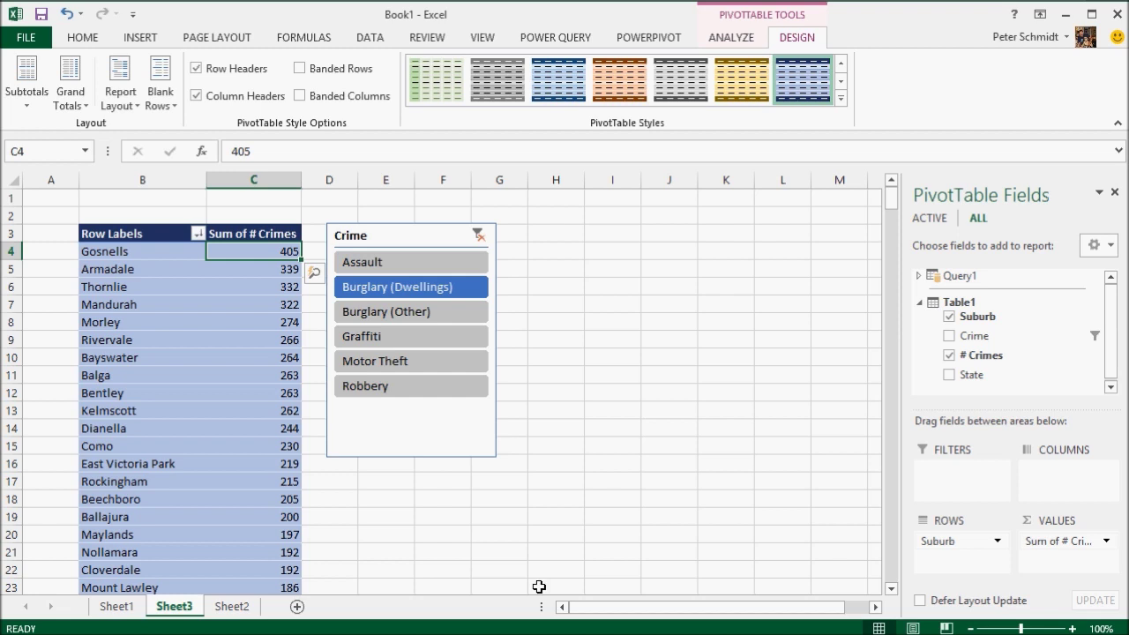
- Filter the sorted PivotTable by Assault, Burglary (Dwellings) and Motor Theft in turn, ending with Robbery
left_click(367, 263)
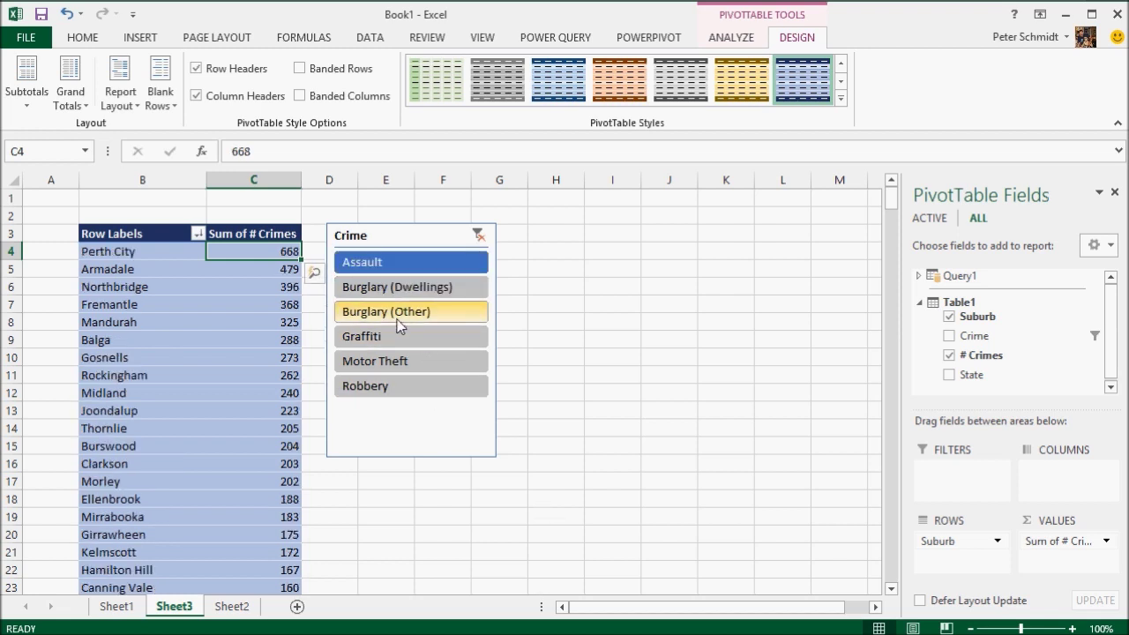
left_click(393, 289)
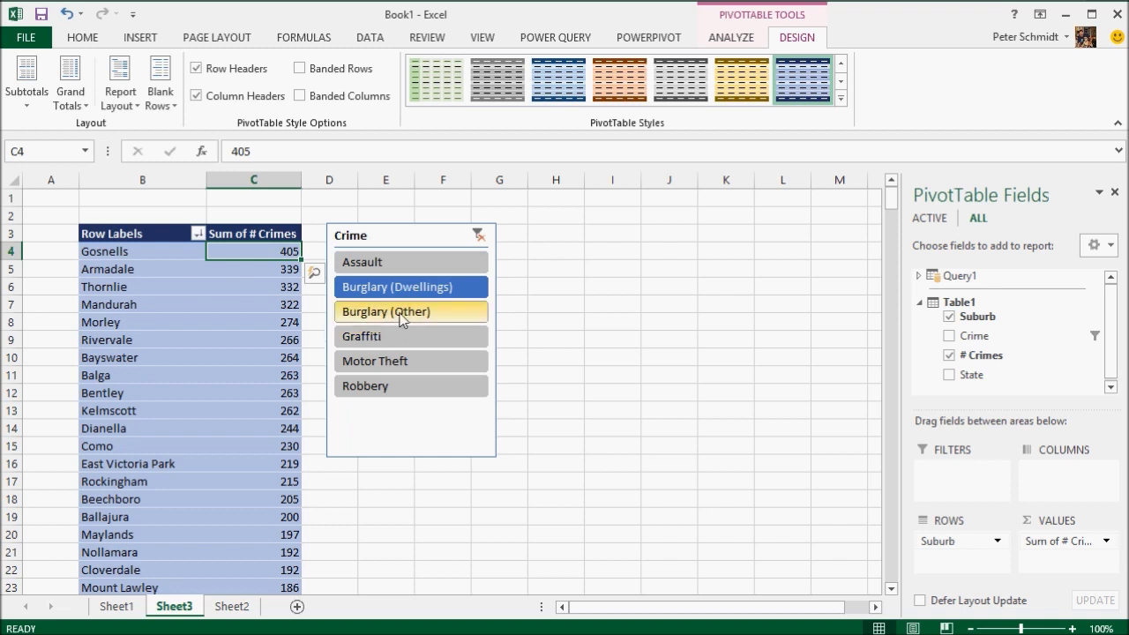
left_click(401, 361)
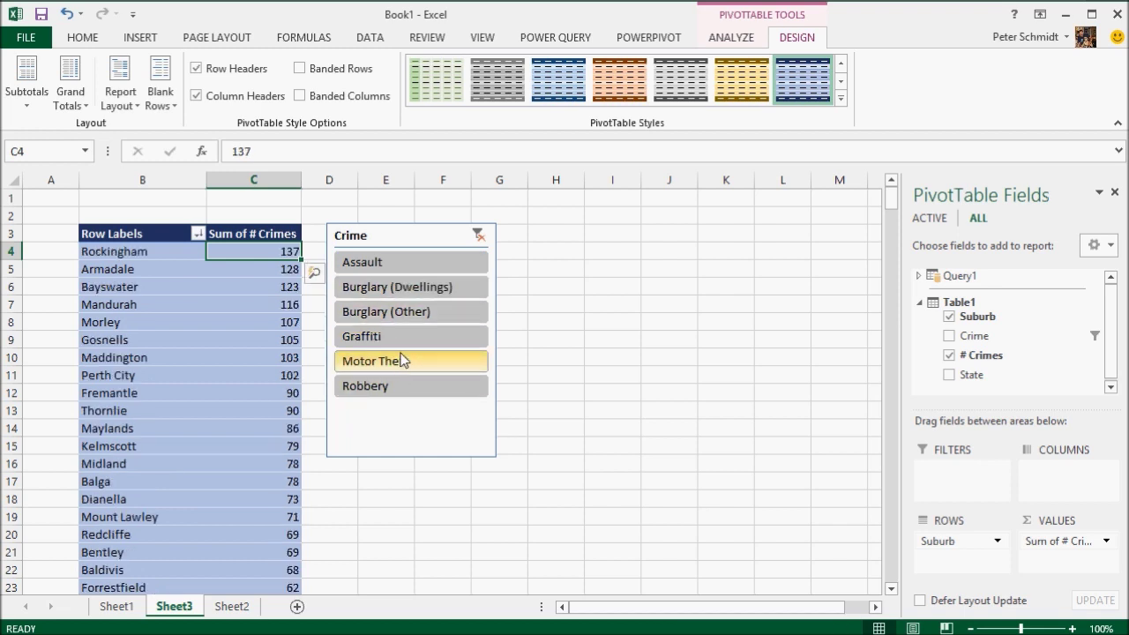
left_click(389, 386)
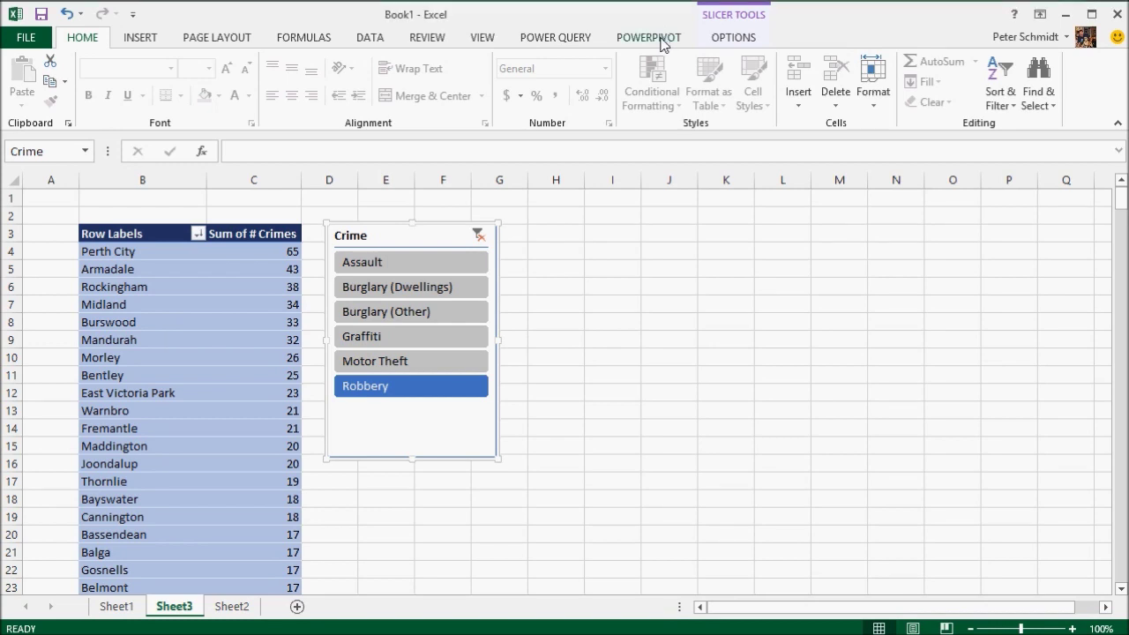
- Create another PivotTable from the PowerPivot data model on a new worksheet
left_click(664, 40)
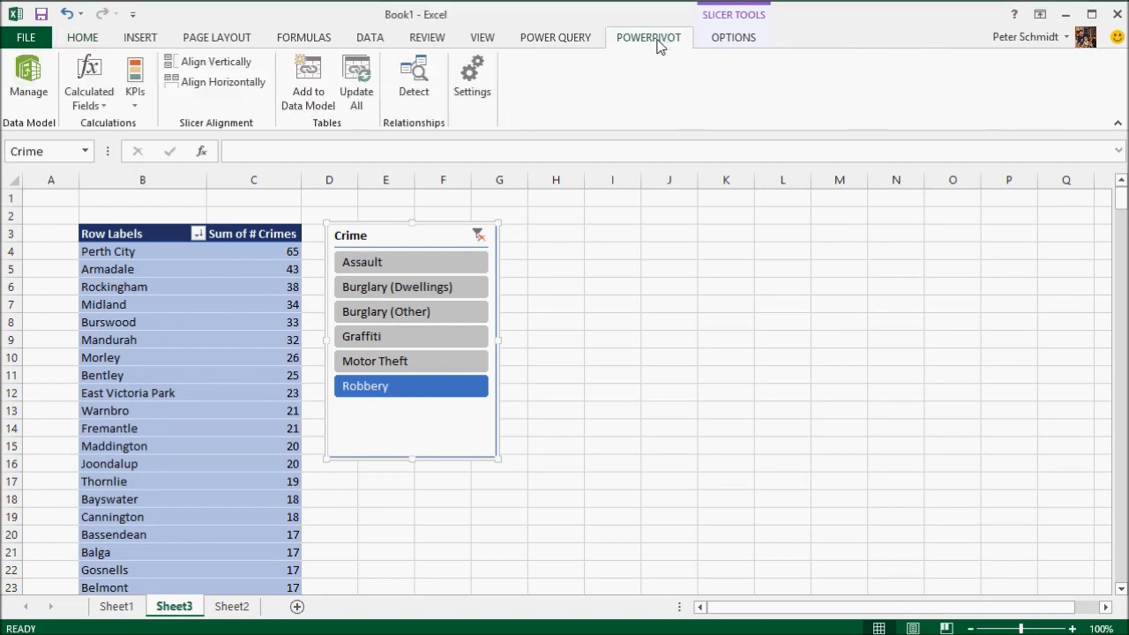
left_click(35, 69)
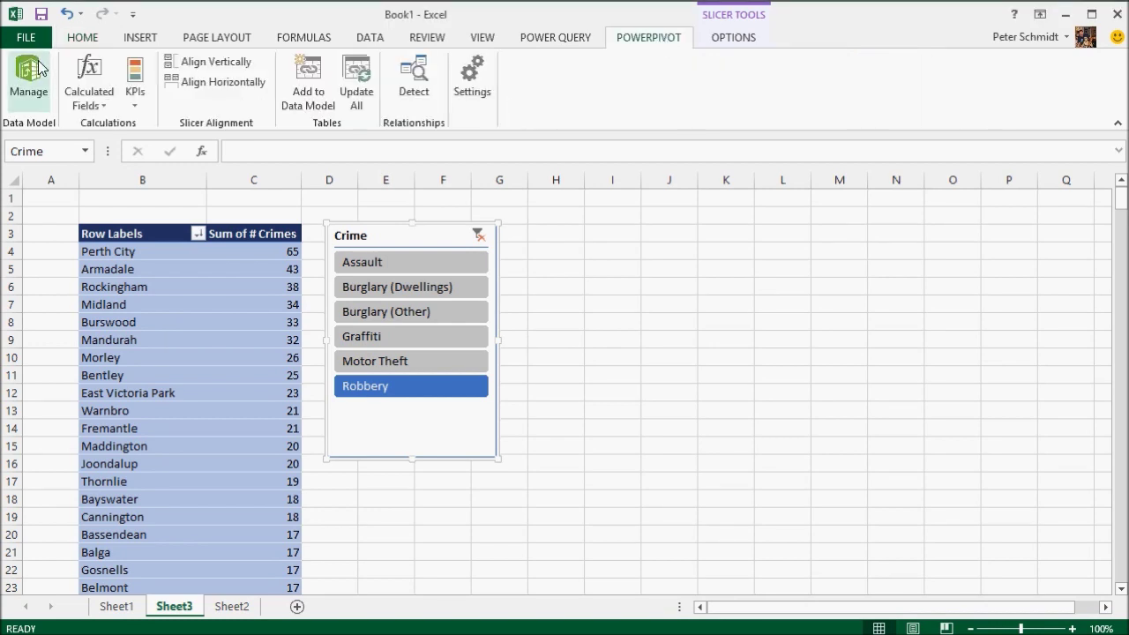
left_click(39, 70)
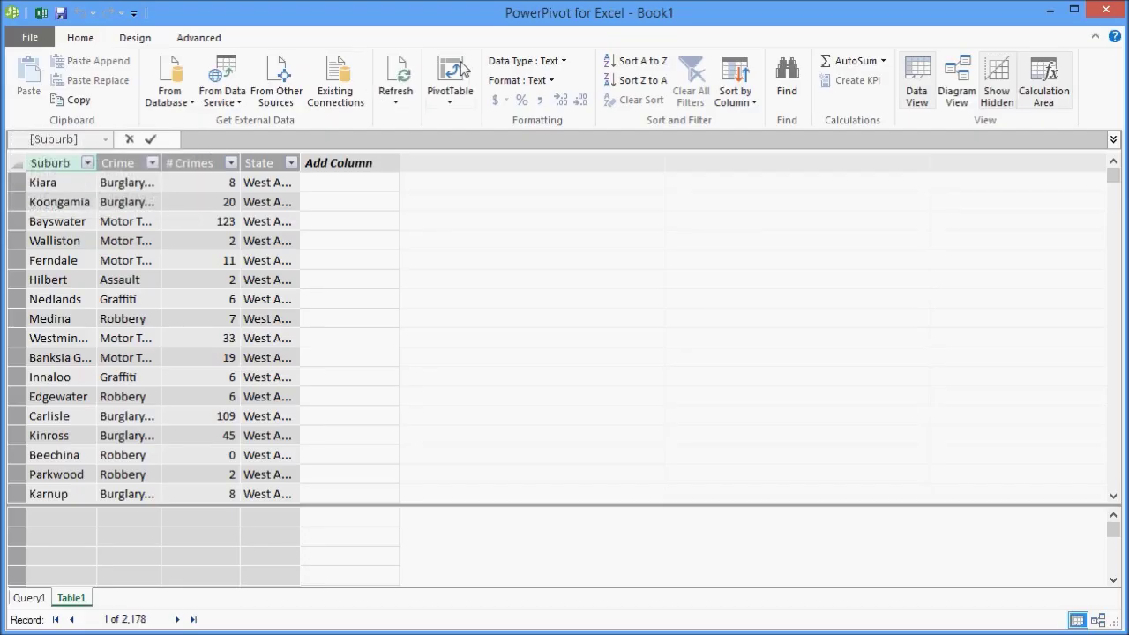
left_click(450, 102)
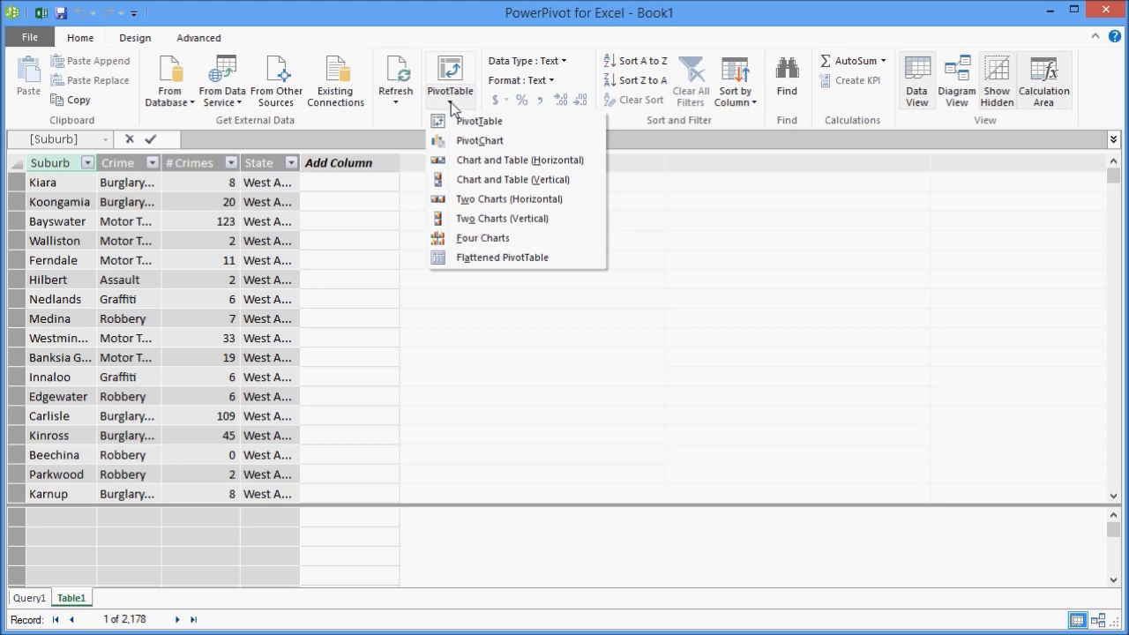
left_click(460, 124)
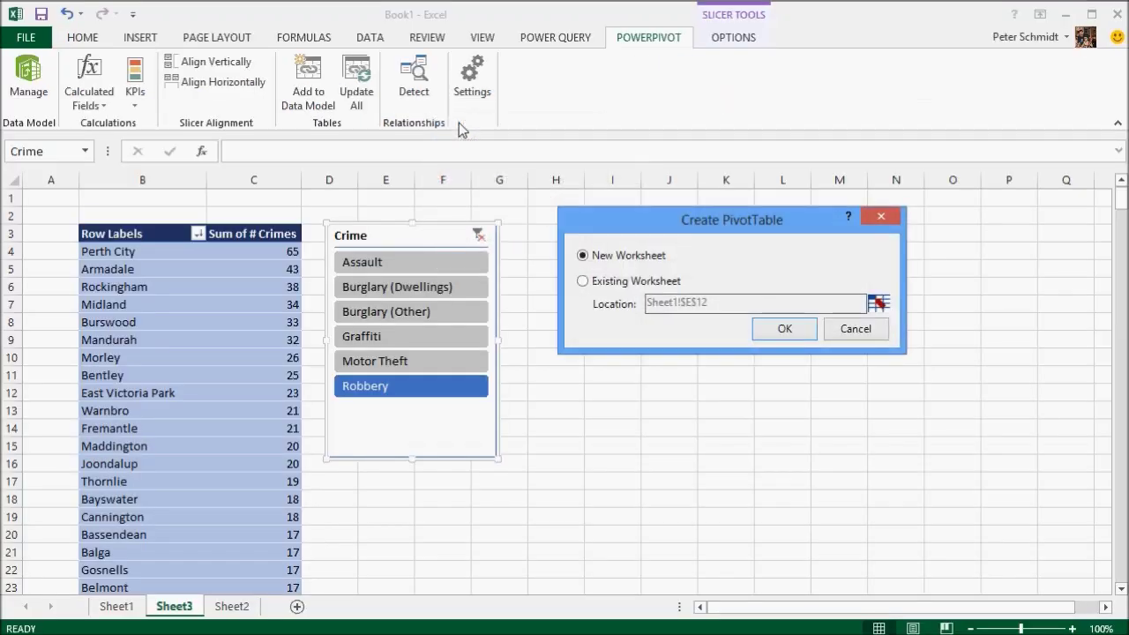
left_click(805, 336)
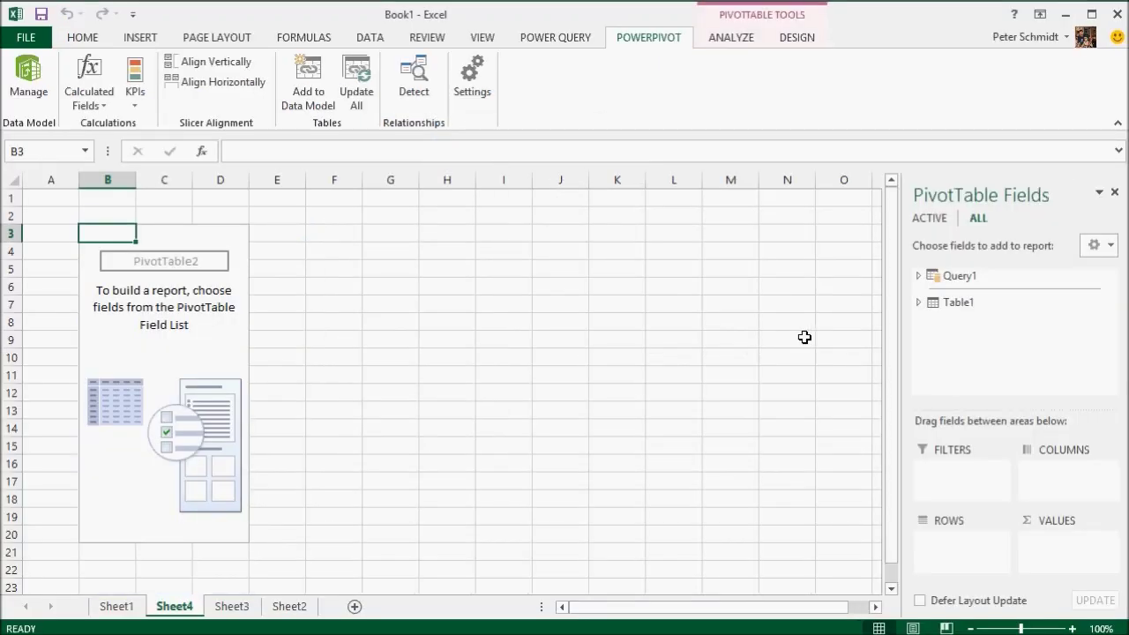
- Build the new PivotTable from Table1 with Suburb as rows, Crime as columns and the sum of # Crimes as values
left_click(919, 301)
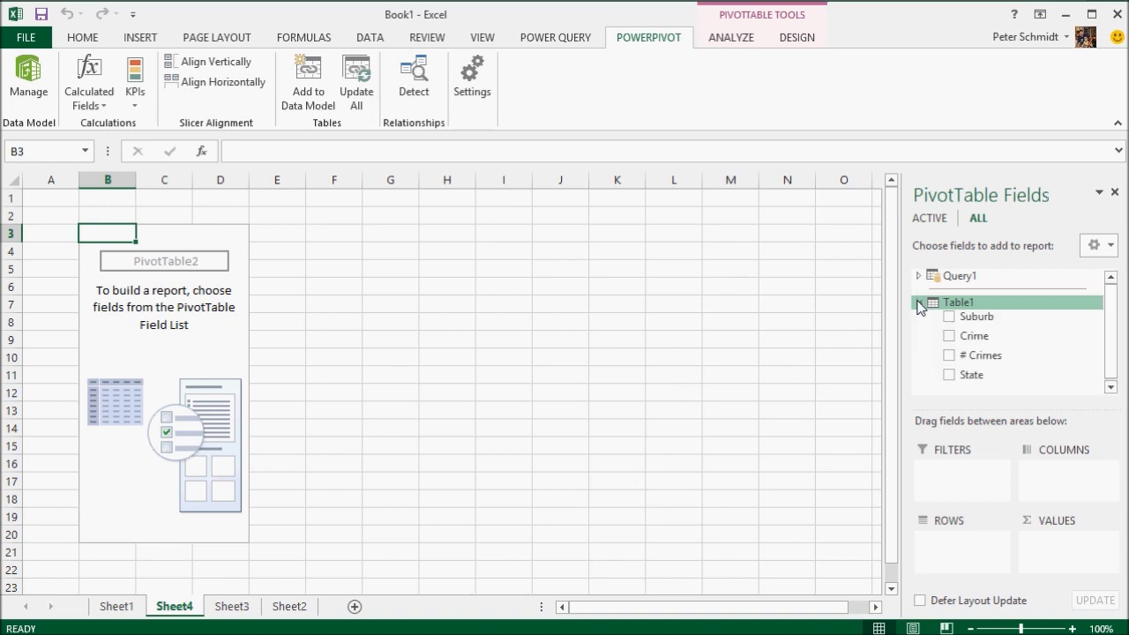
left_click_drag(981, 319, 965, 540)
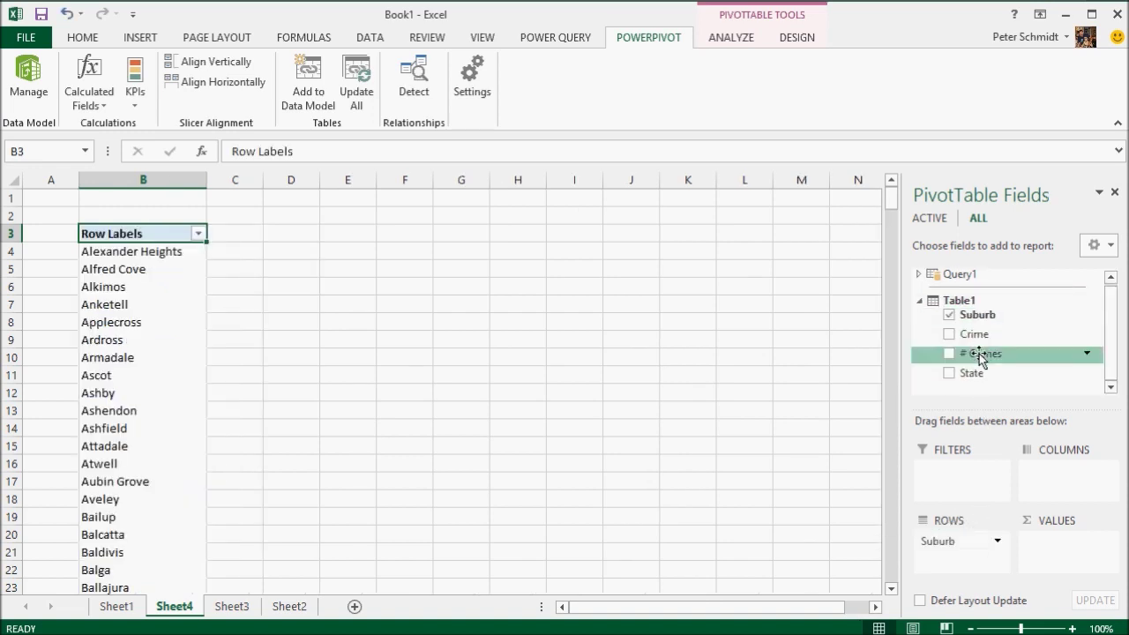
left_click_drag(962, 356, 1051, 548)
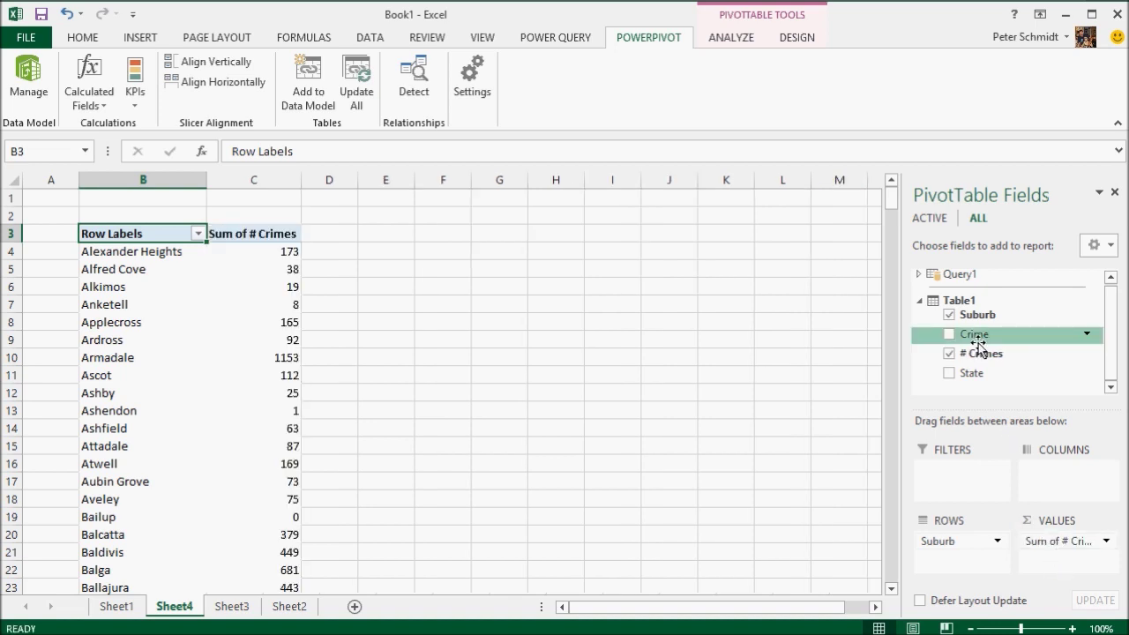
left_click_drag(970, 335, 1044, 467)
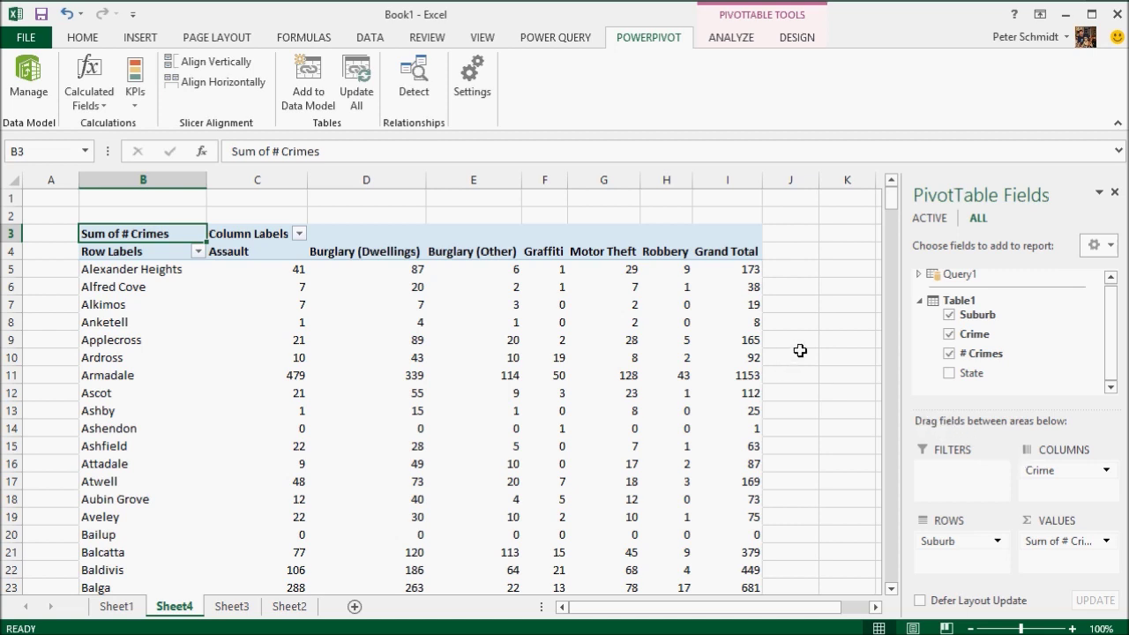
- Apply a red-yellow-green colour scale to the suburb values in the Assault column, excluding the Grand Total row
left_click(280, 267)
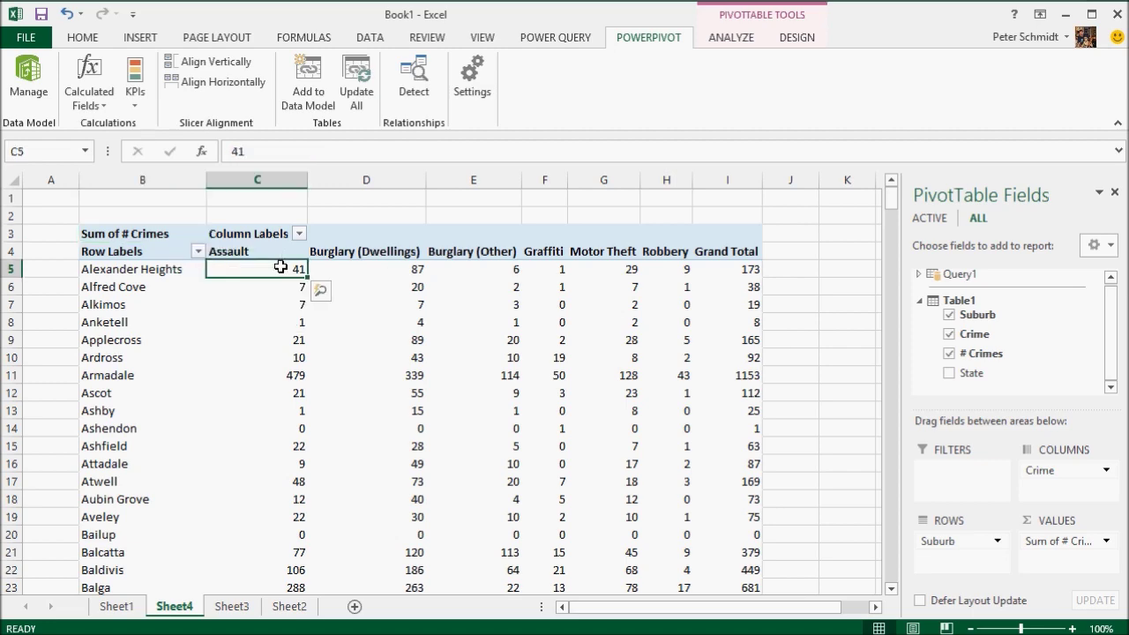
key("ctrl+shift+Down")
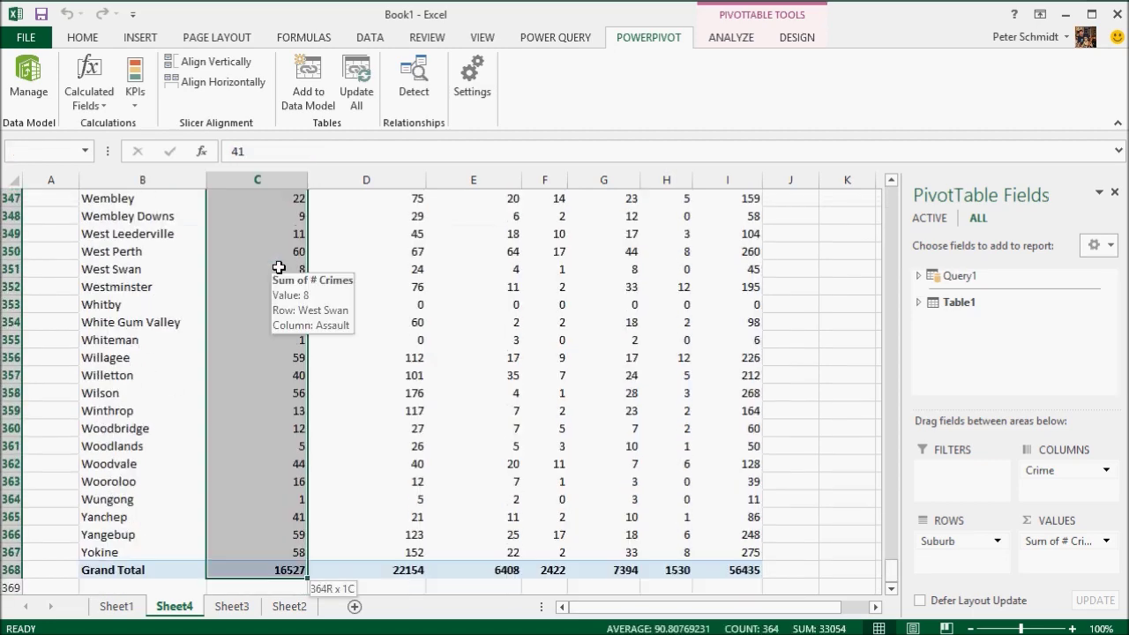
left_click(79, 37)
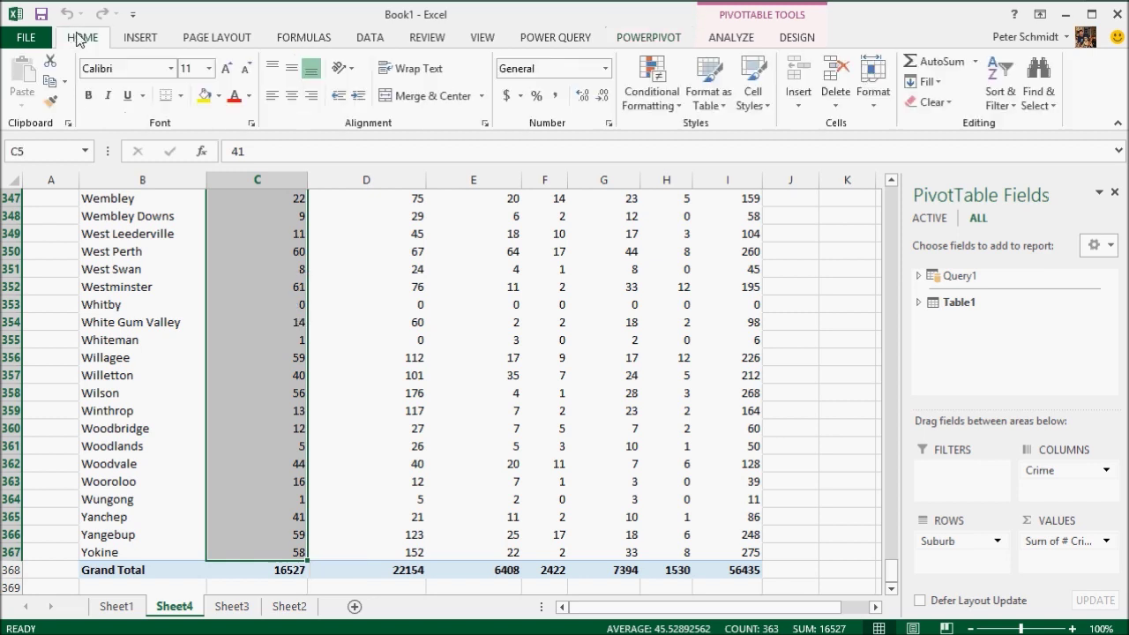
left_click(673, 109)
mouse_move(688, 252)
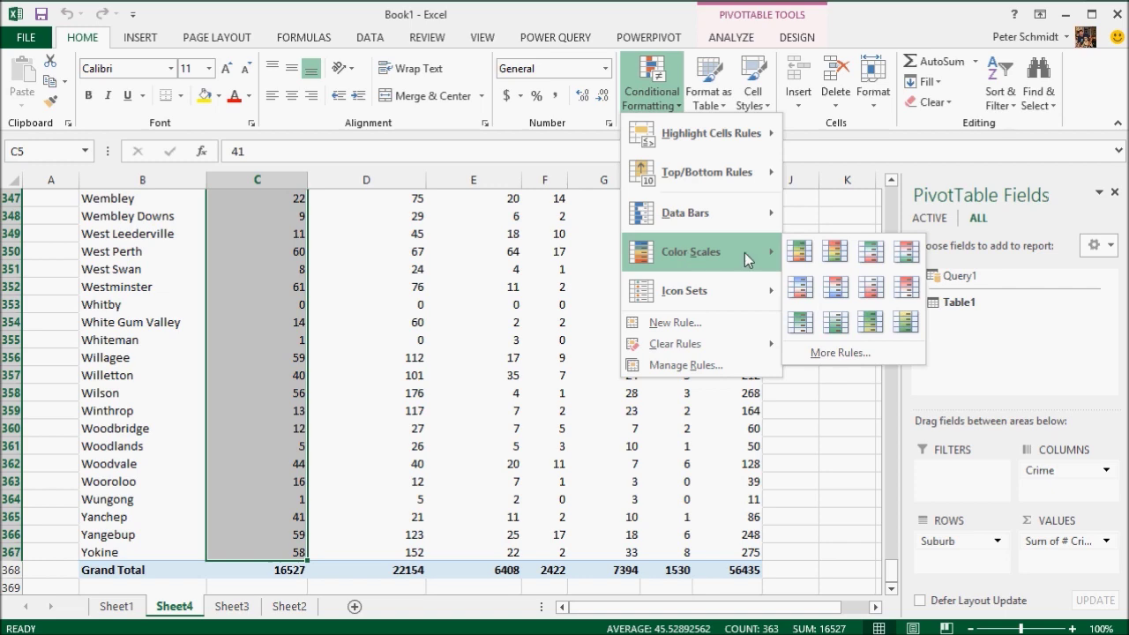
left_click(829, 241)
- Apply the same red-yellow-green colour scale separately to Burglary (Dwellings) and each remaining column, including the Grand Total column
scroll(640, 398, "up", 20)
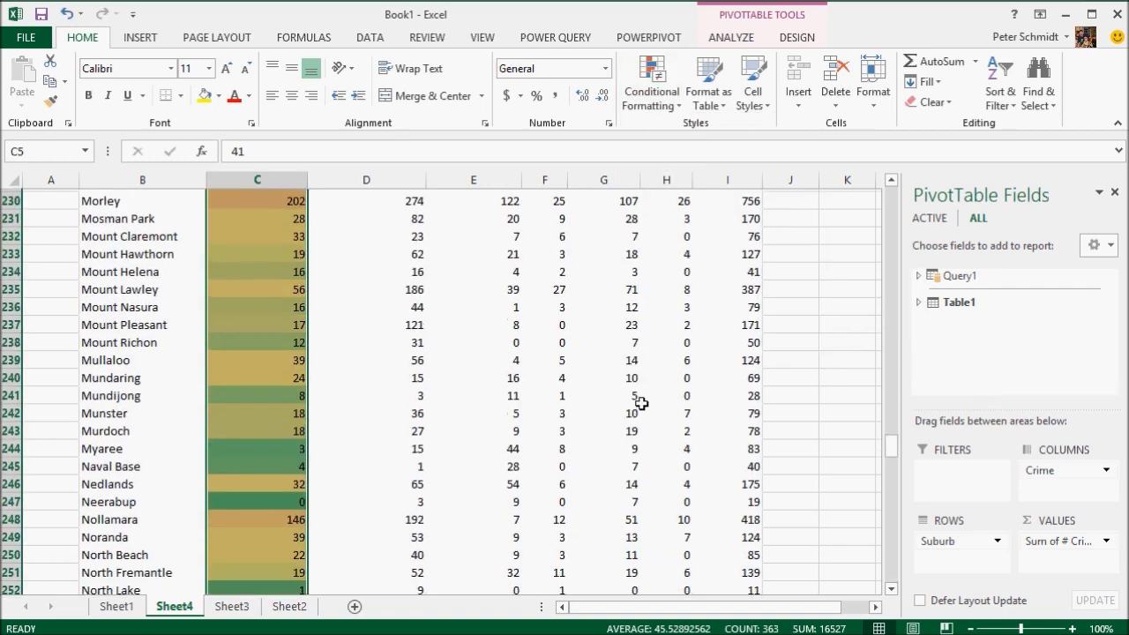
left_click(399, 269)
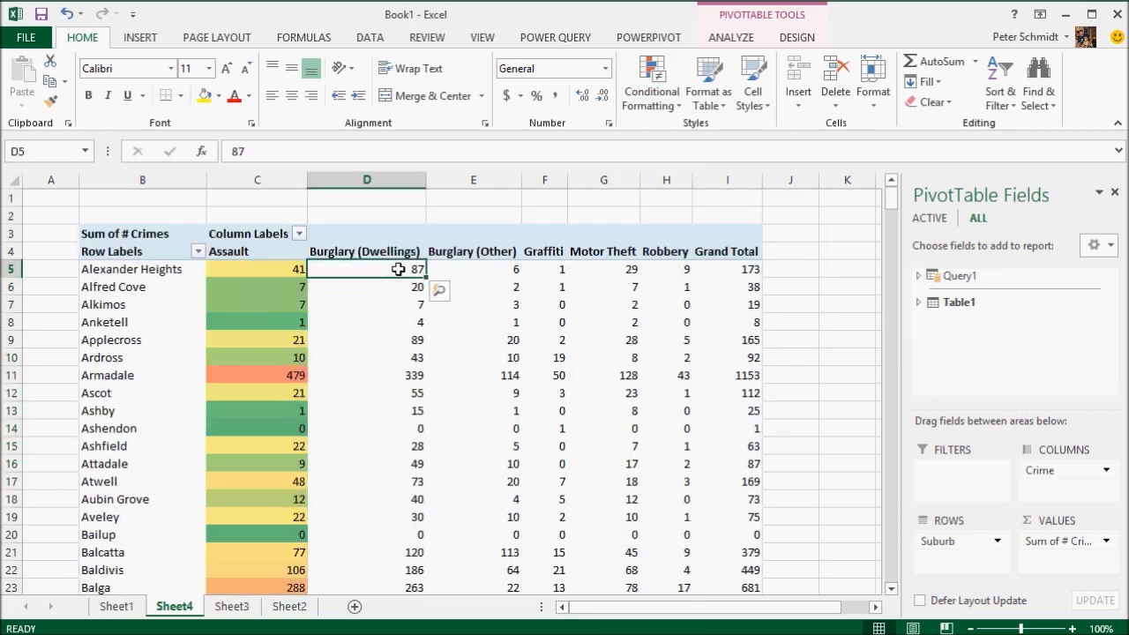
key("ctrl+shift+Down")
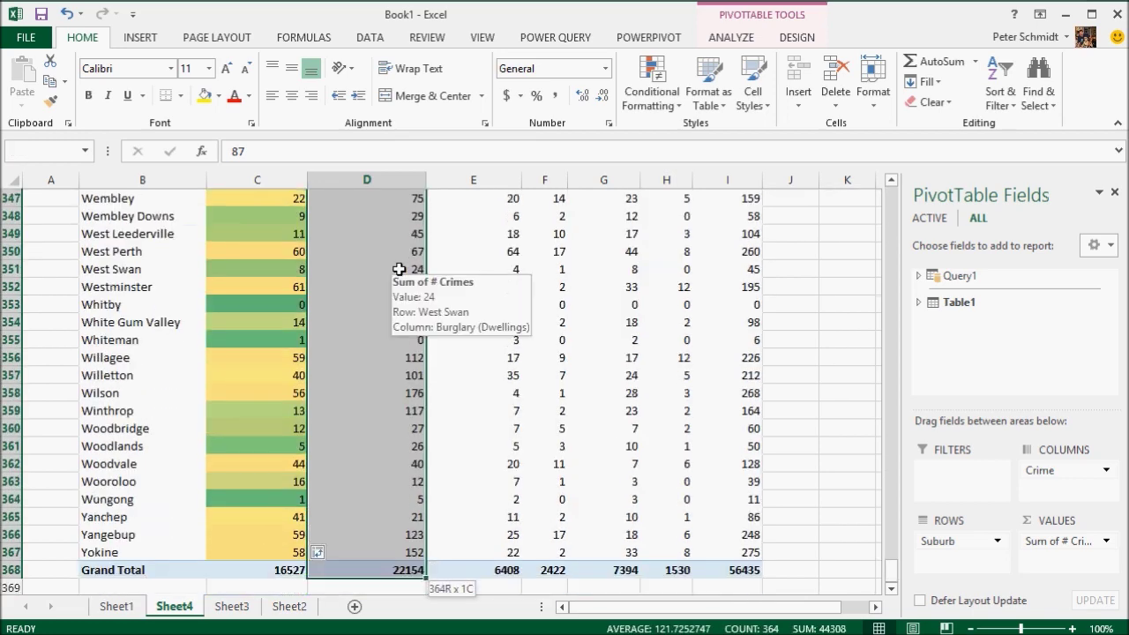
left_click(653, 92)
mouse_move(694, 255)
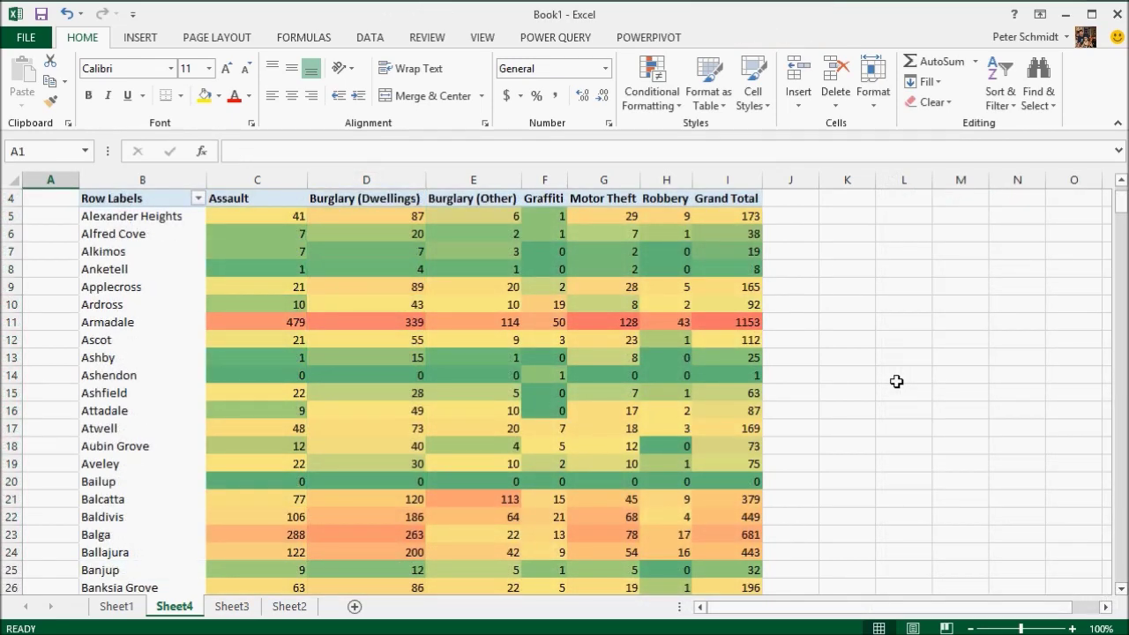
- Examine the colour-scaled PivotTable for suburbs with high crime figures, such as Gosnells, Perth City and Rockingham
scroll(897, 381, "down", 20)
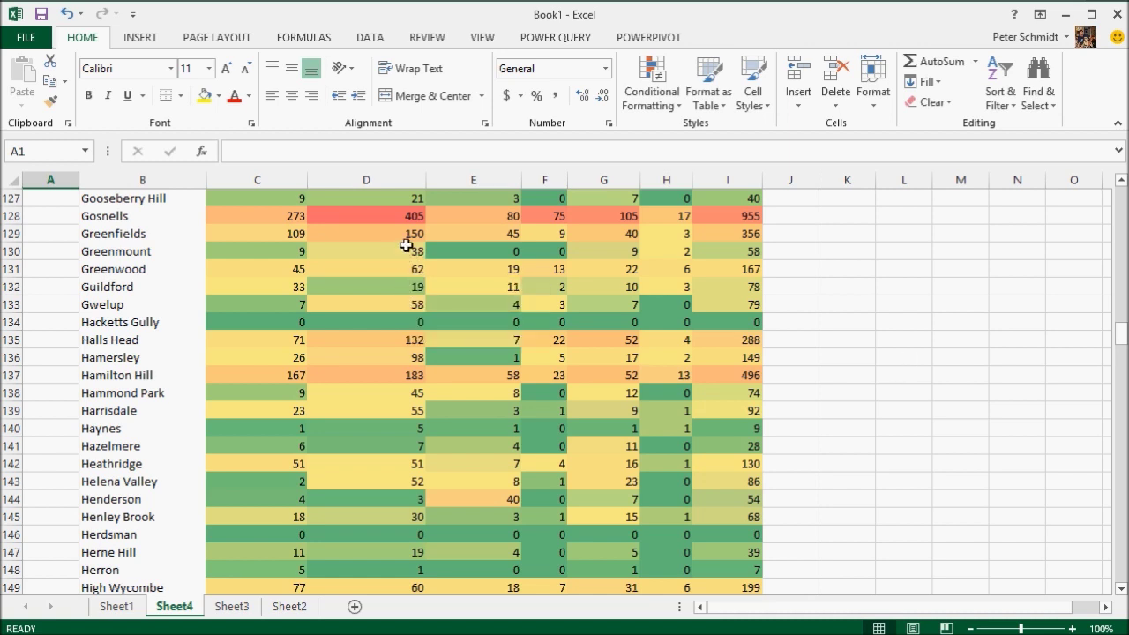
scroll(387, 297, "up", 2)
scroll(387, 297, "up", 1)
mouse_move(397, 323)
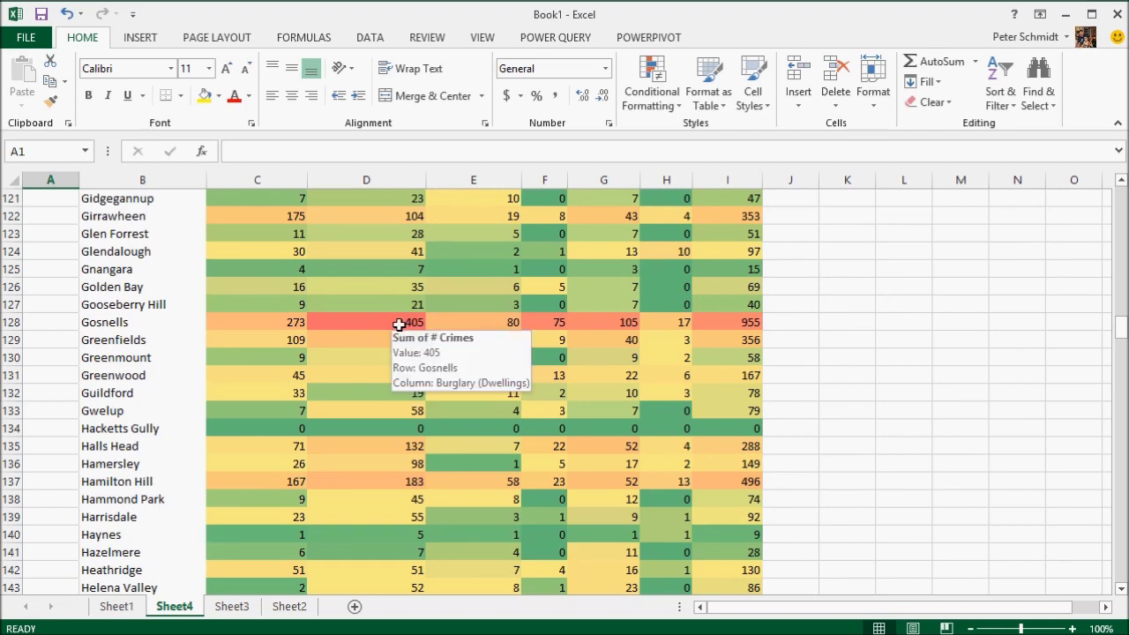
scroll(399, 325, "down", 20)
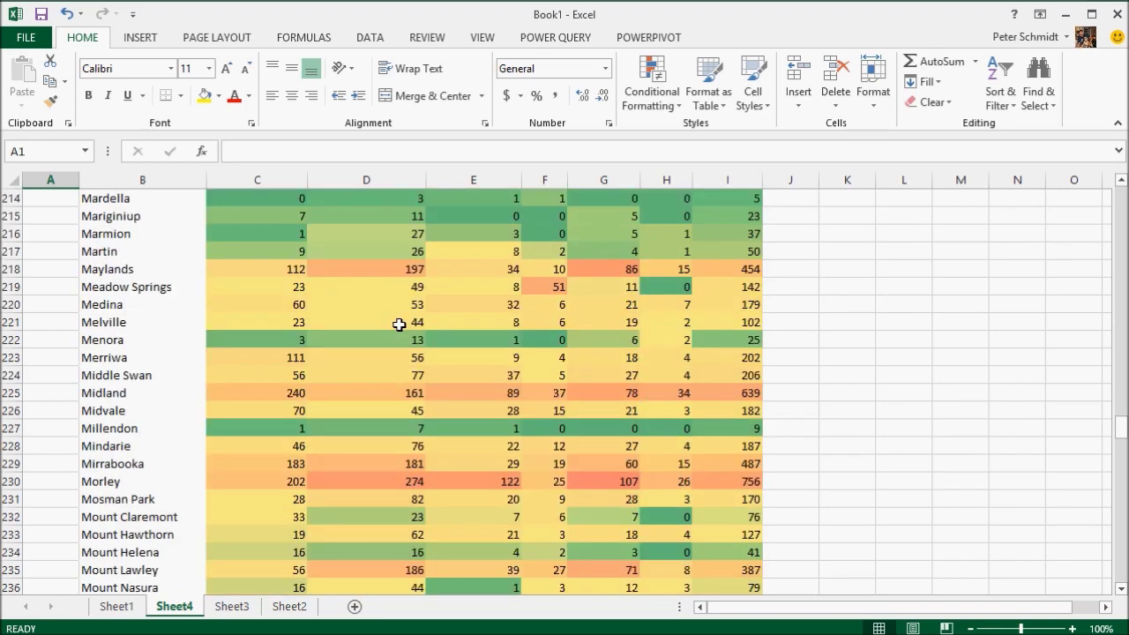
scroll(399, 324, "down", 18)
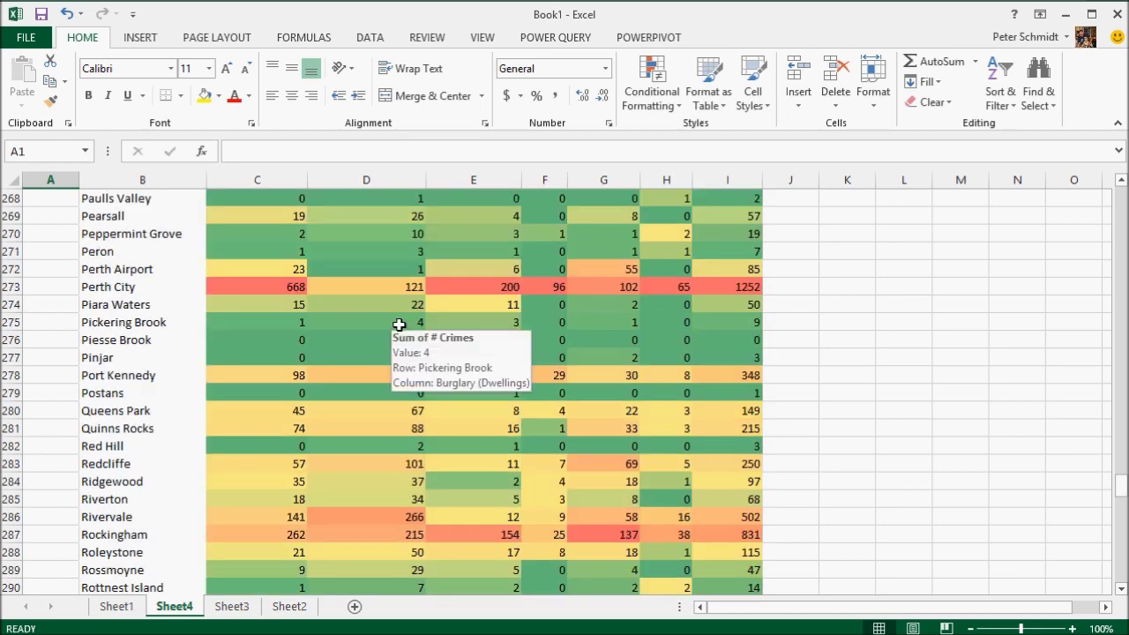
scroll(399, 325, "down", 3)
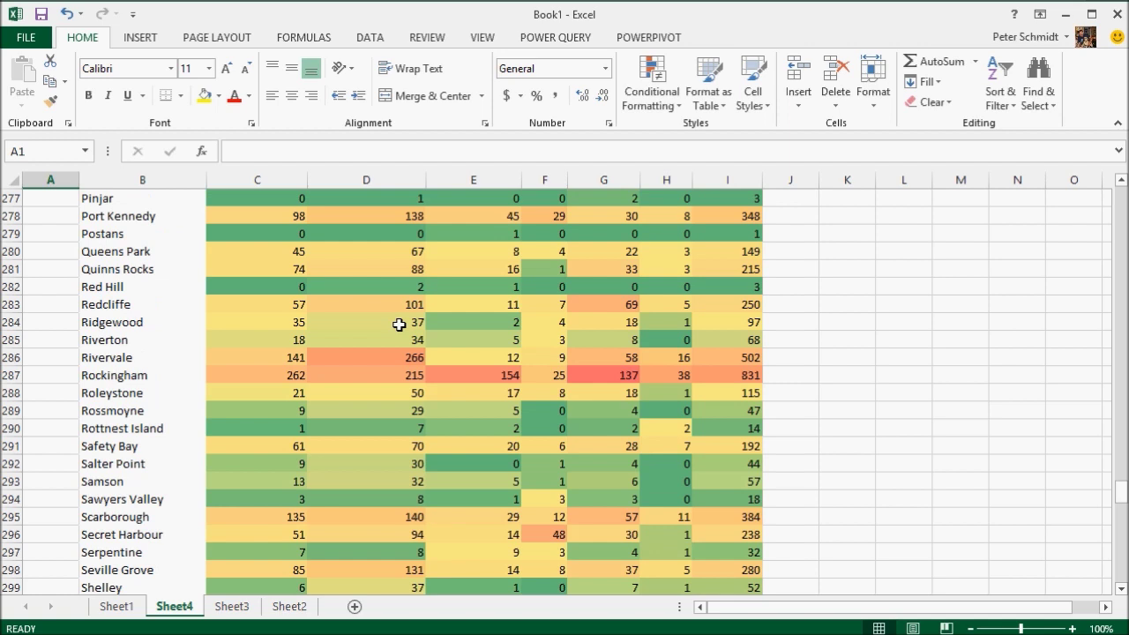
mouse_move(602, 376)
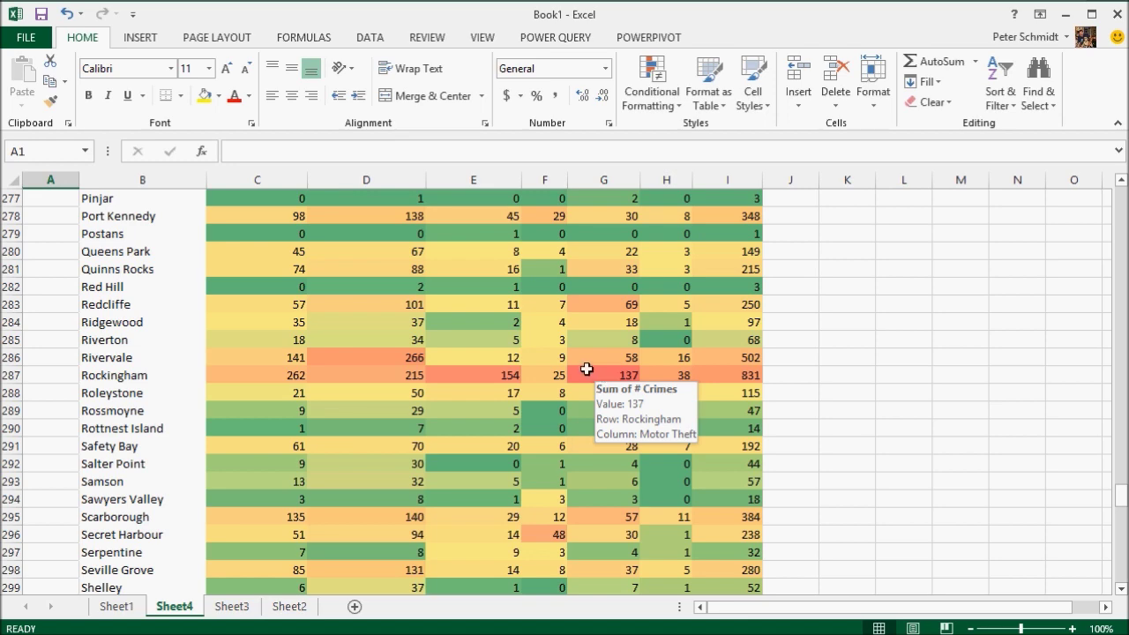
scroll(587, 369, "up", 20)
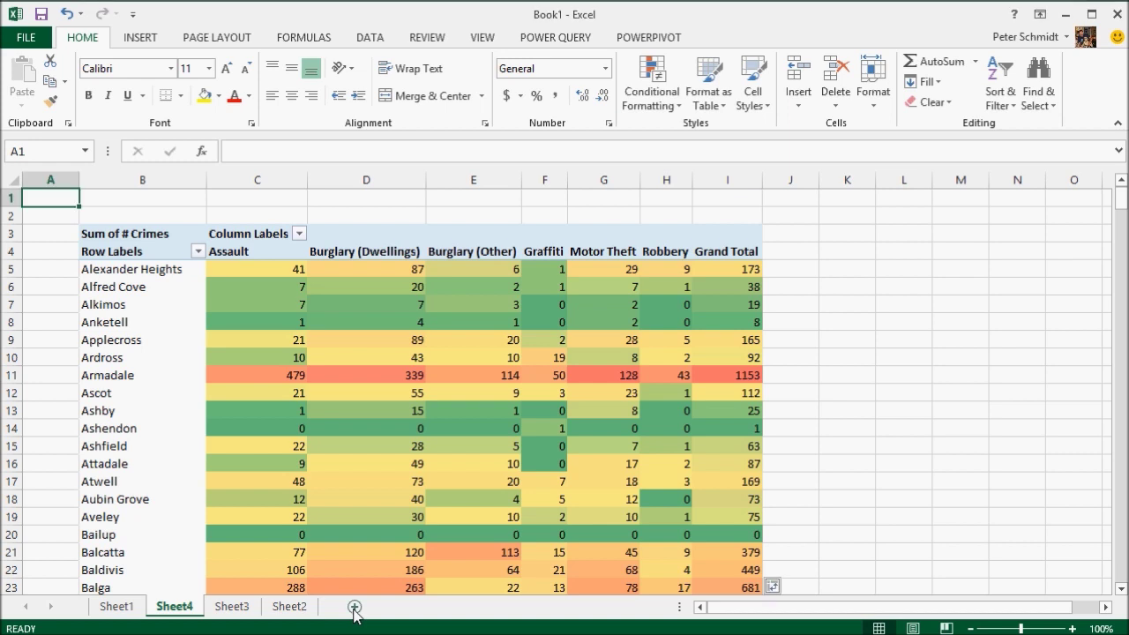
- Add a blank worksheet and launch a GeoFlow map from it
left_click(354, 607)
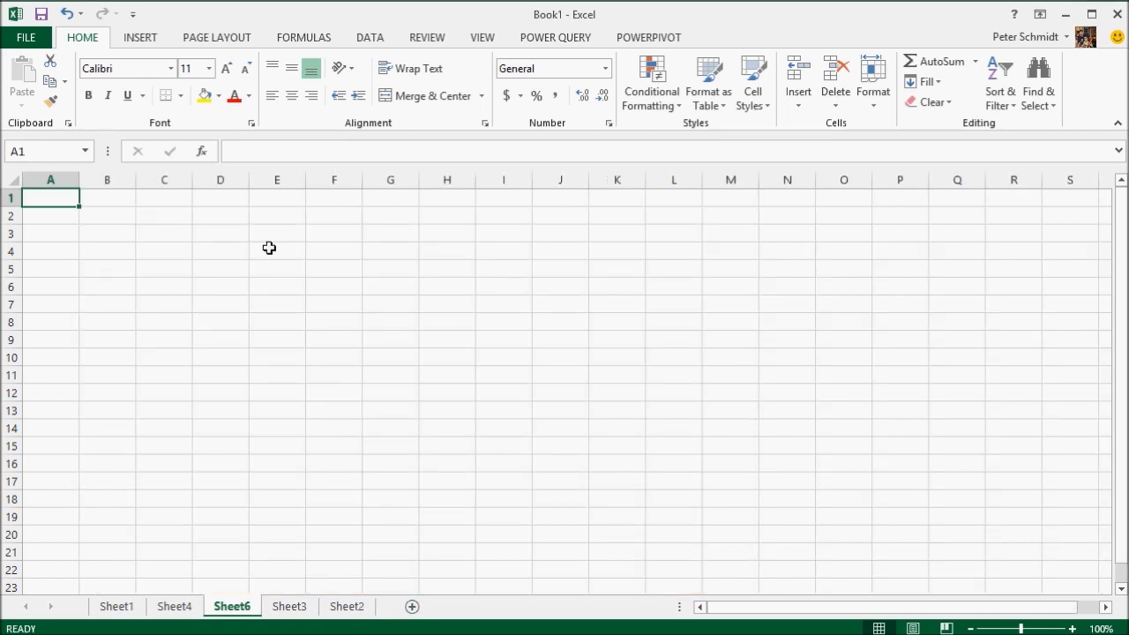
left_click(141, 38)
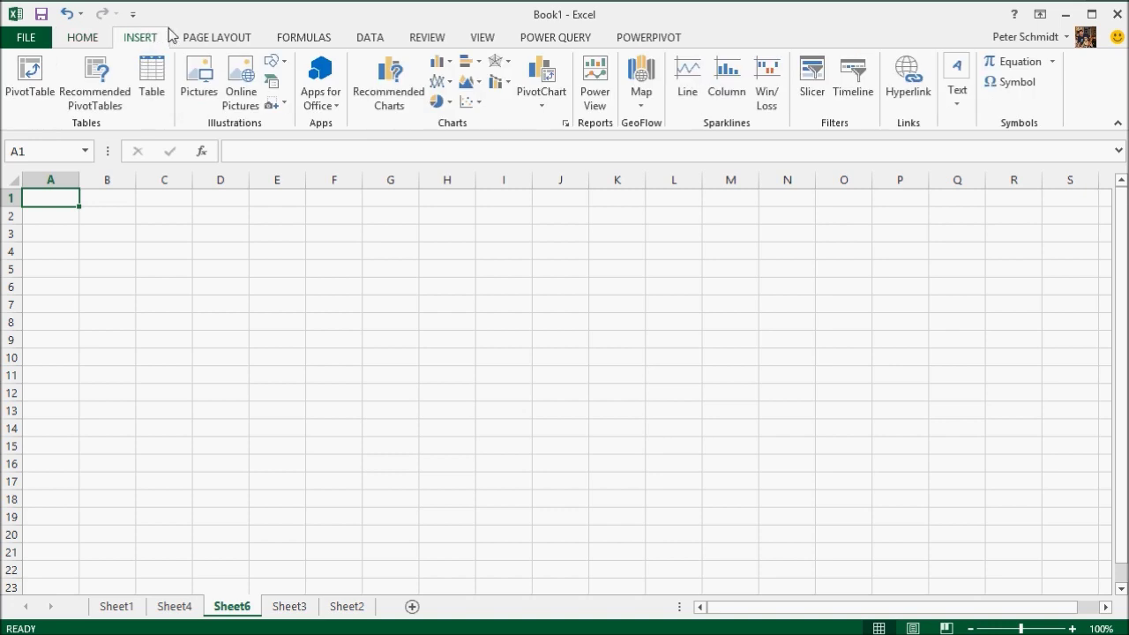
left_click(643, 108)
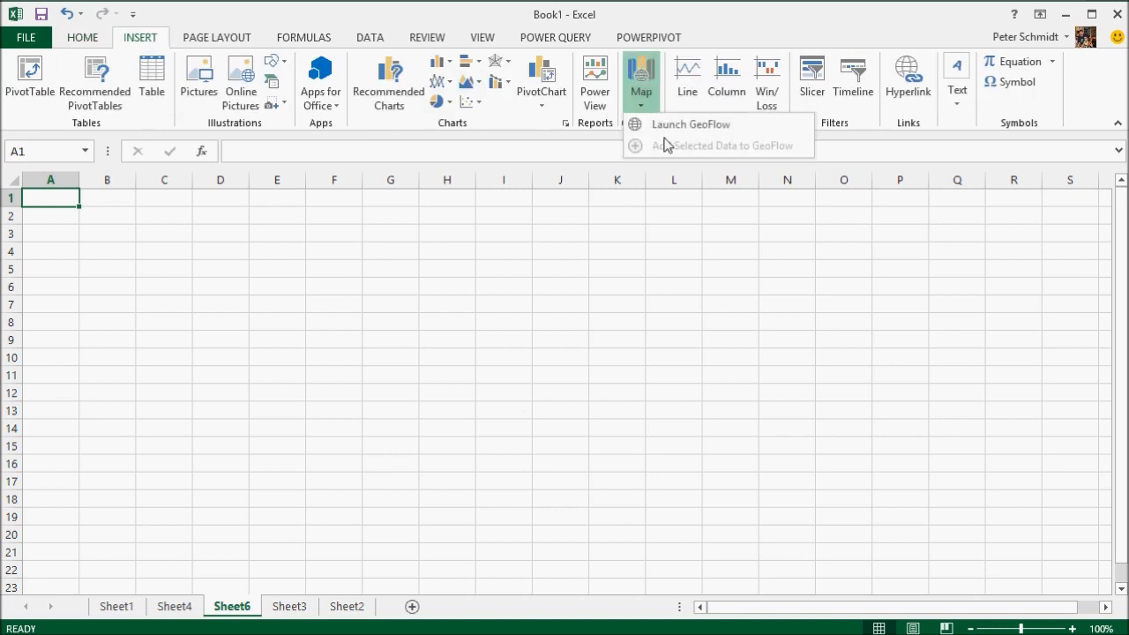
left_click(666, 130)
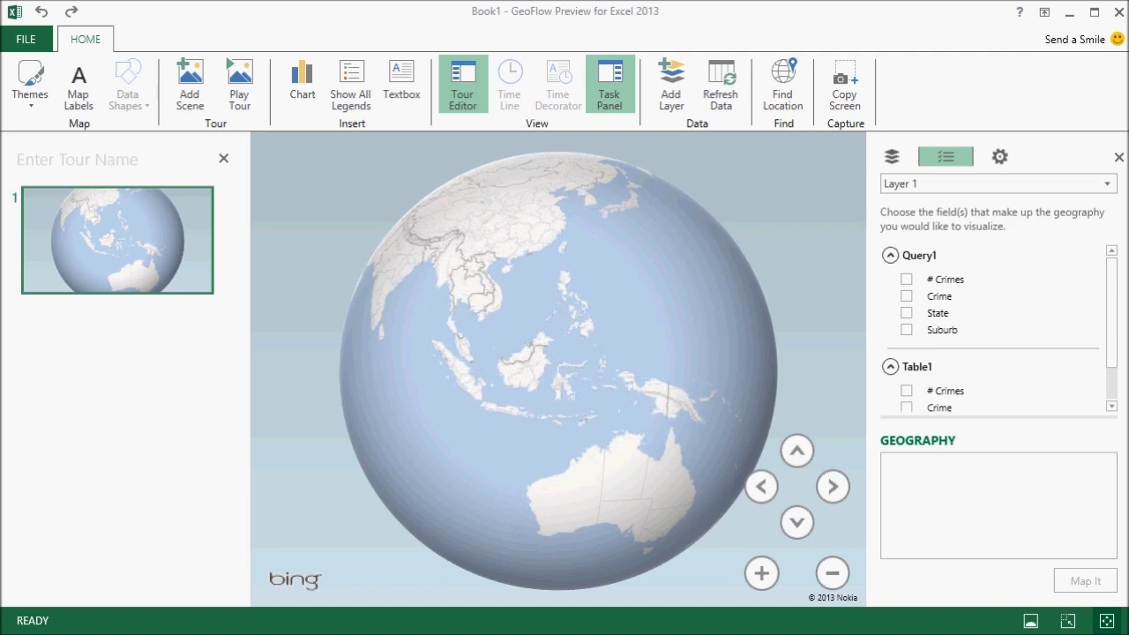
- Map Table1 geographically with State as State/Province and Suburb as City
left_click(890, 255)
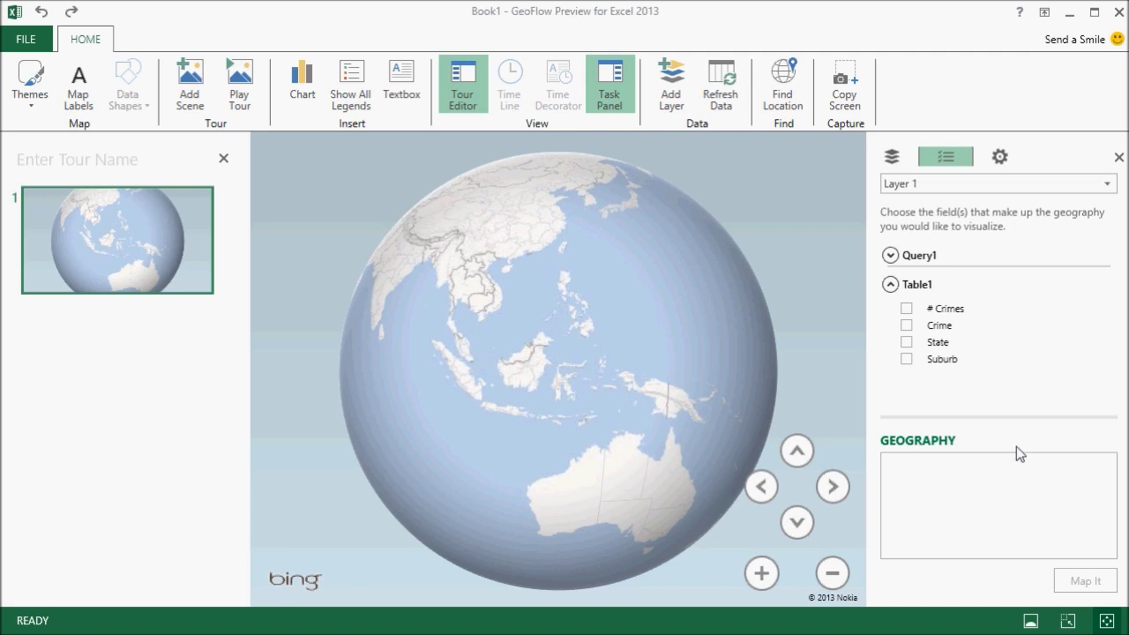
left_click(906, 343)
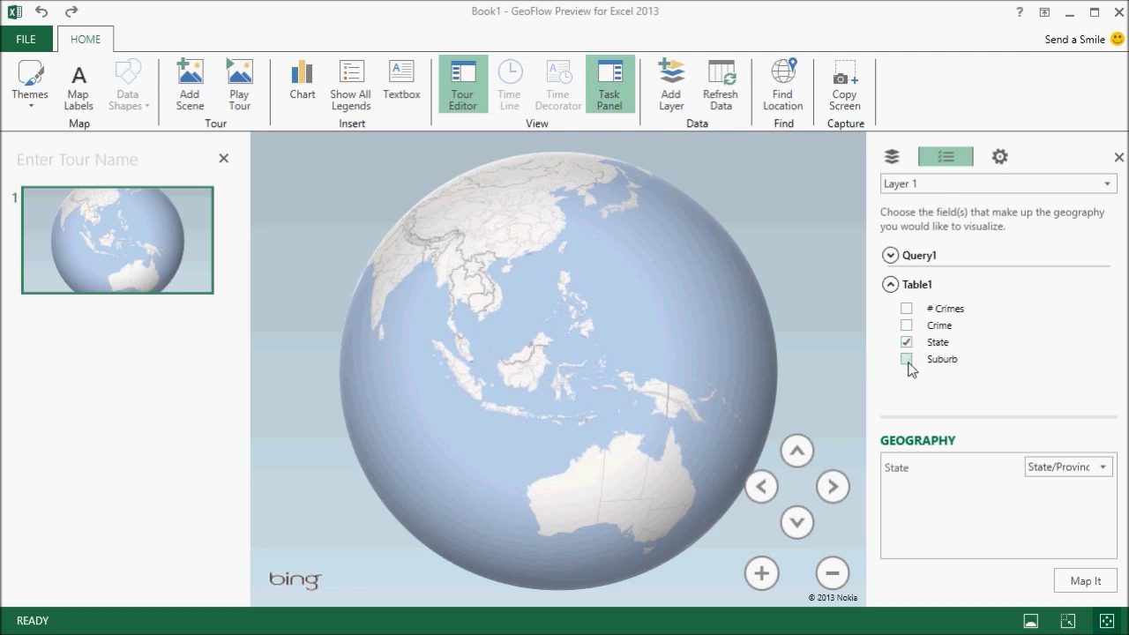
left_click(907, 360)
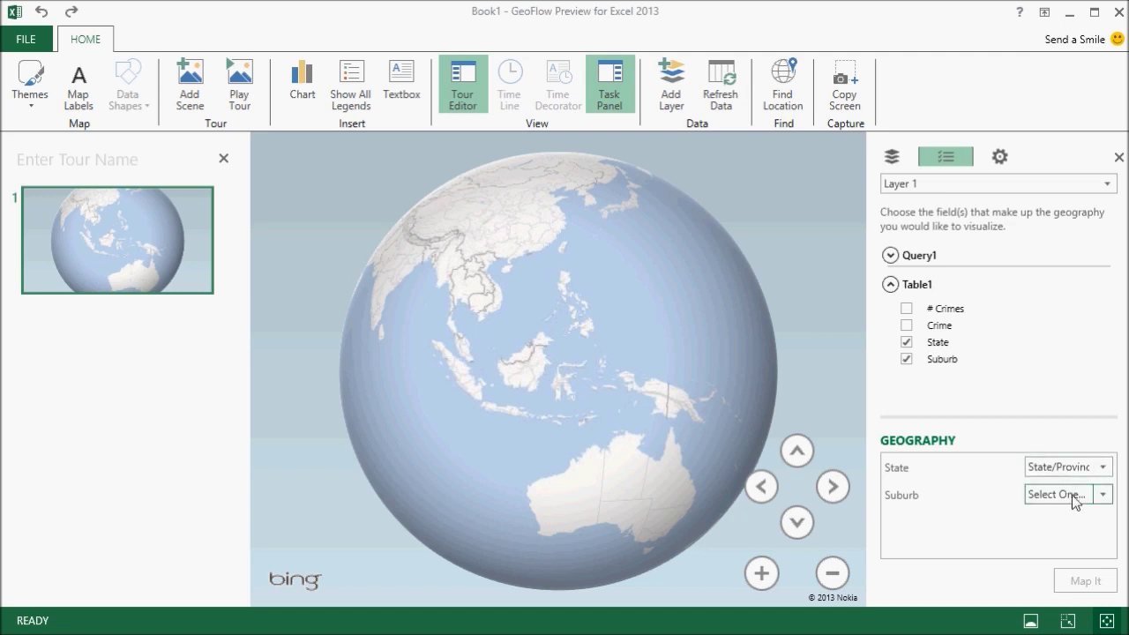
left_click(1102, 496)
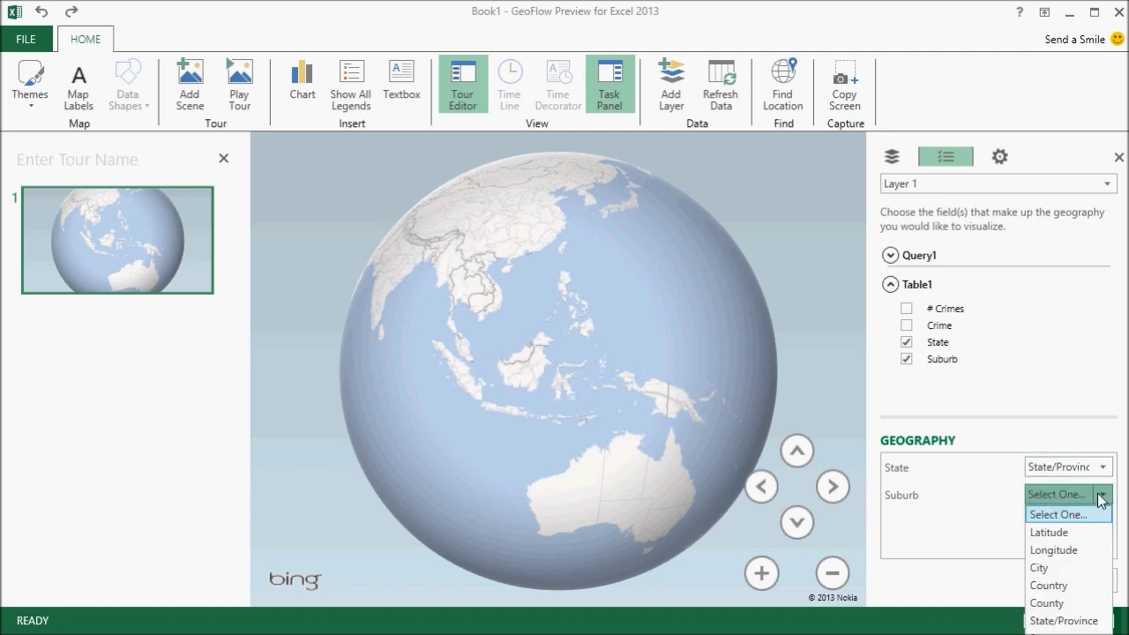
left_click(1063, 570)
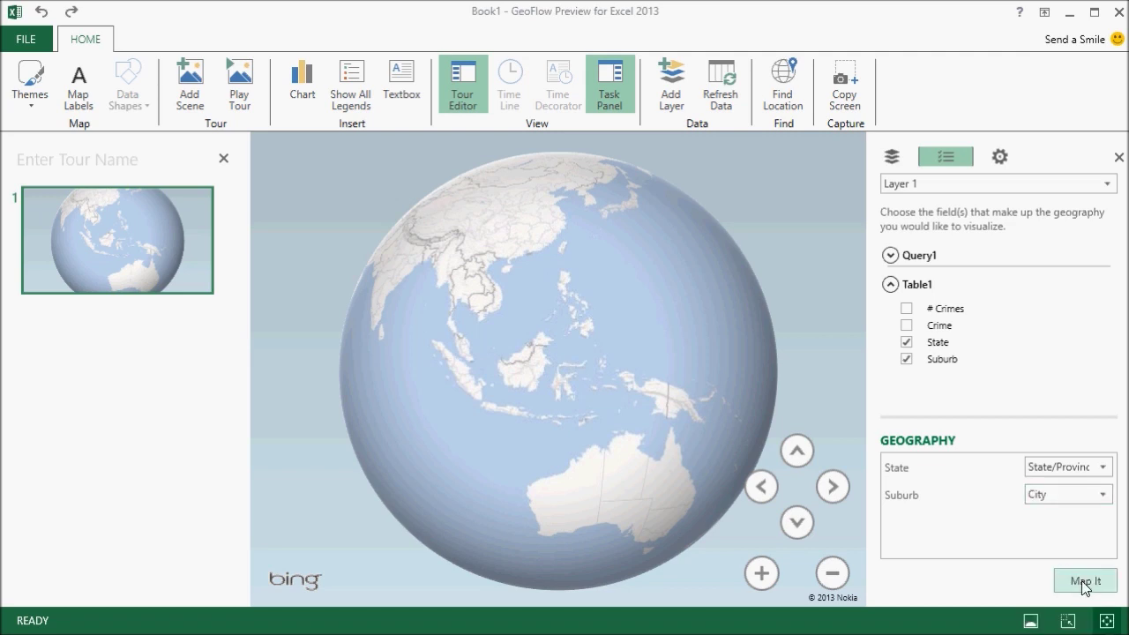
left_click(1085, 588)
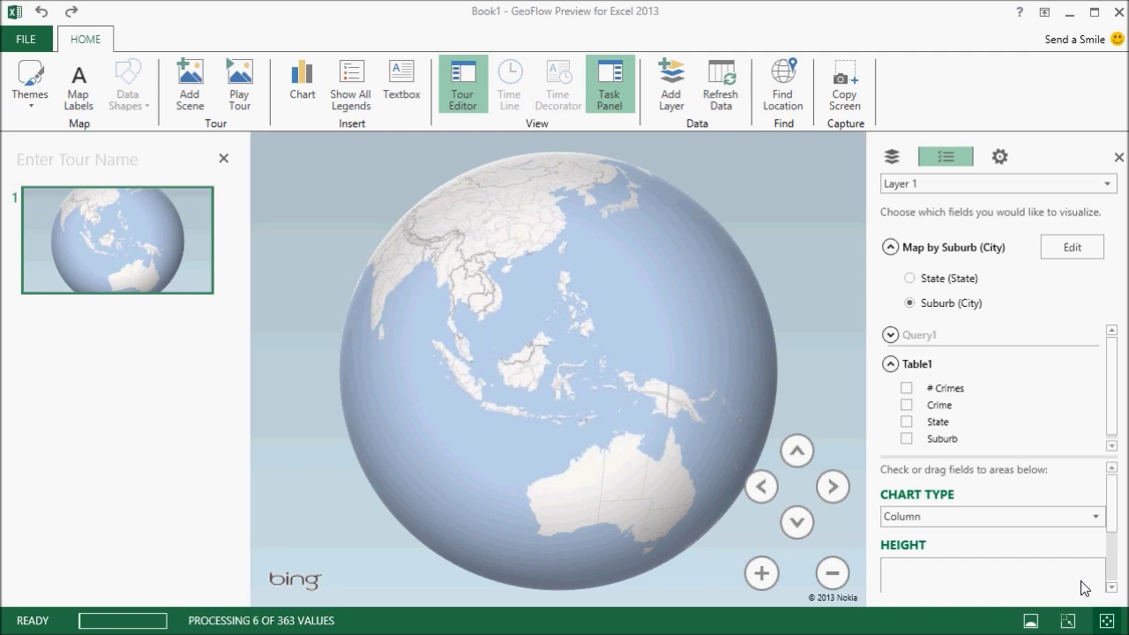
- Change the layer's chart type to HeatMap and use the sum of Table1's # Crimes as its value
left_click(1097, 518)
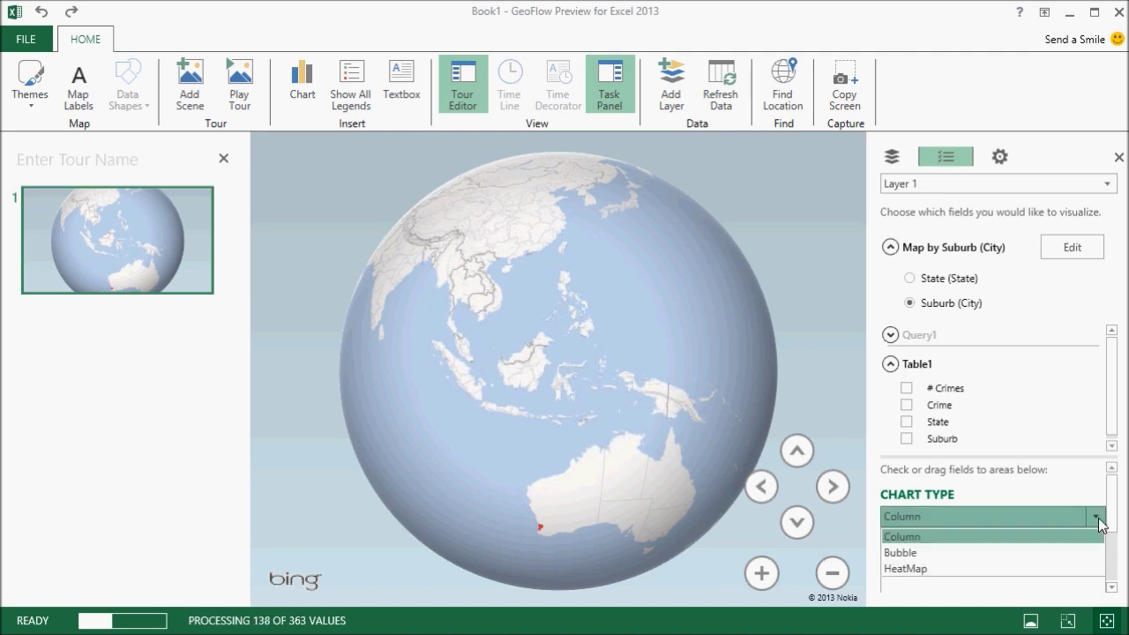
left_click(942, 569)
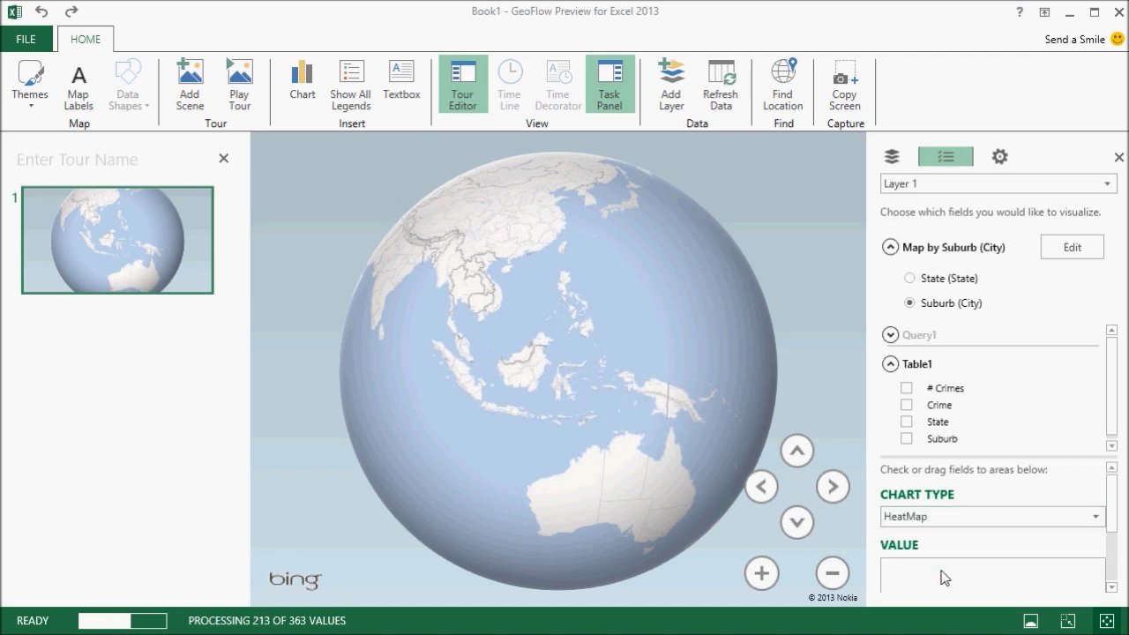
left_click(907, 389)
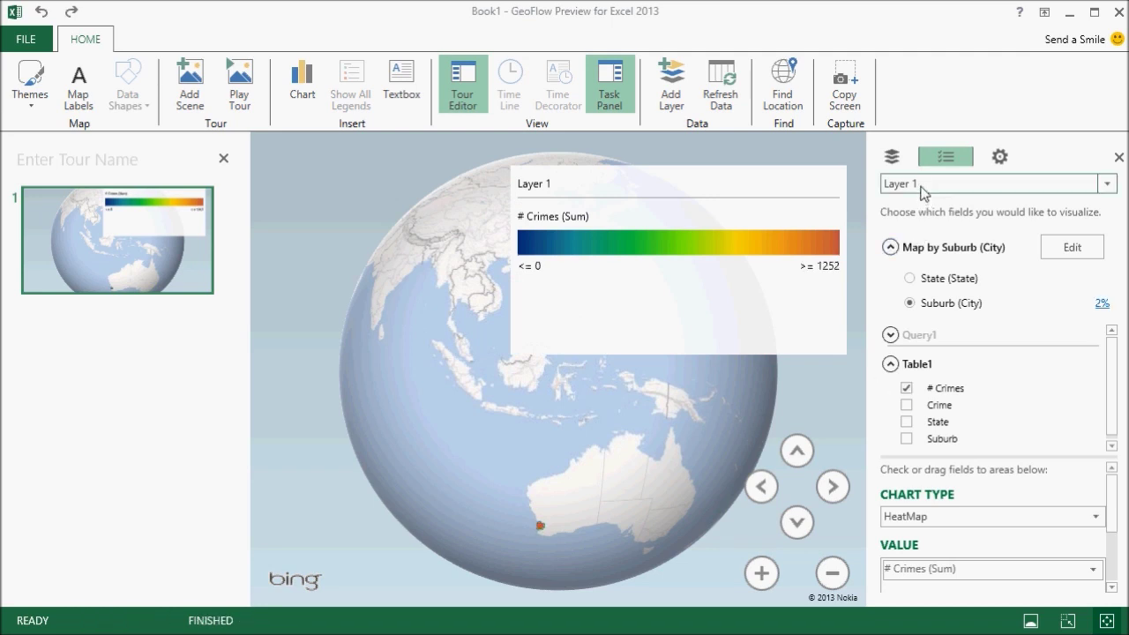
- Rename Layer 1 as Crimes by Suburb in the layer properties
left_click(999, 156)
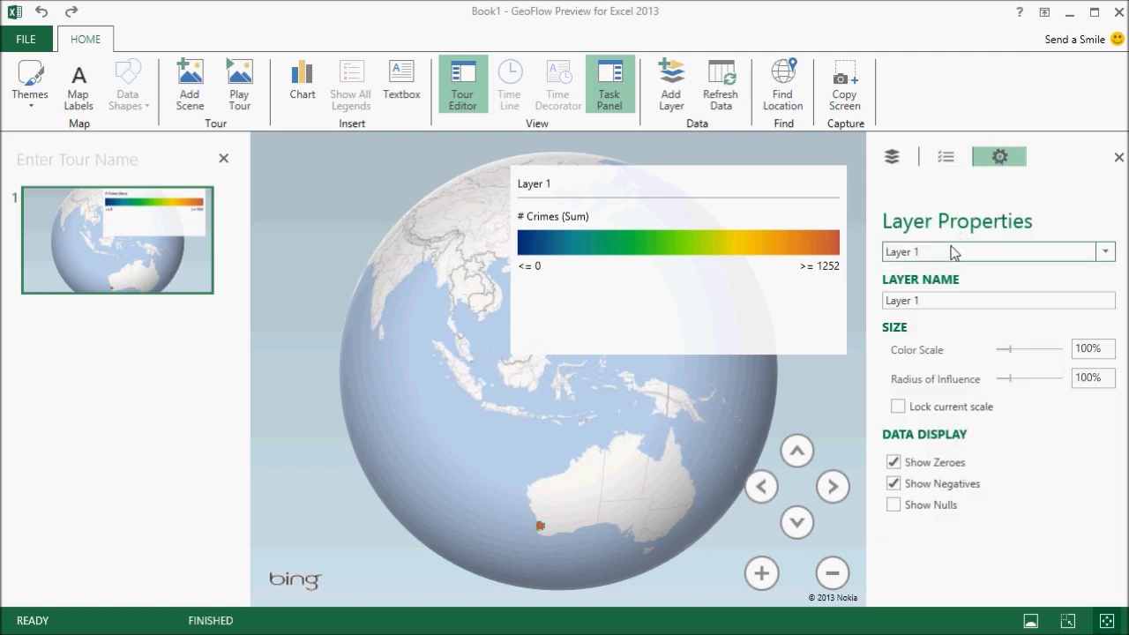
left_click(932, 255)
left_click(933, 270)
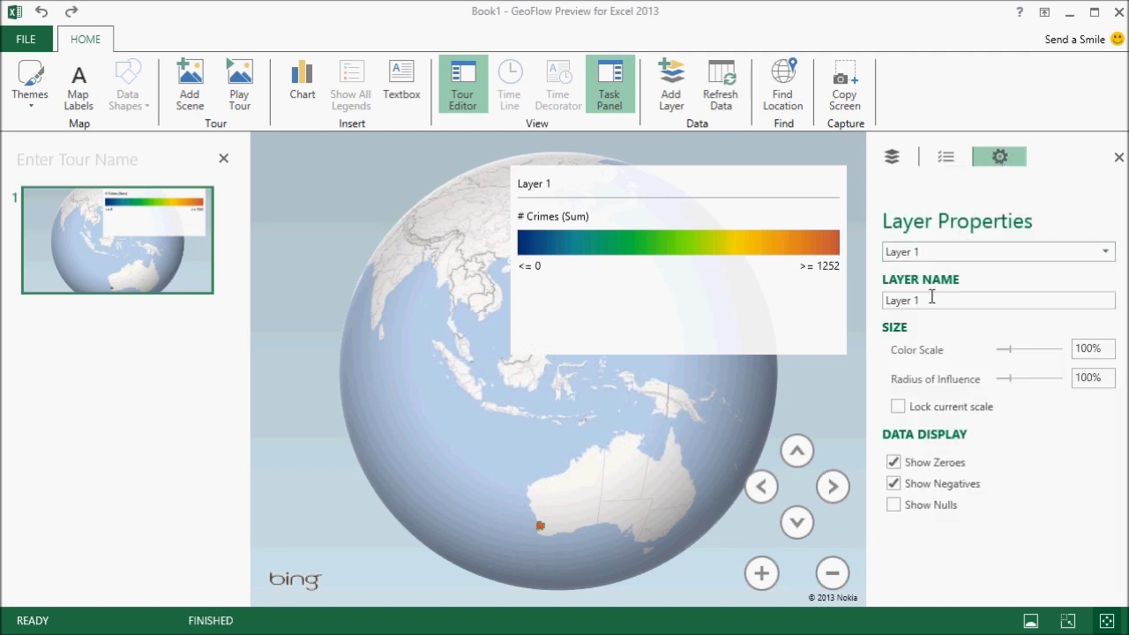
left_click(942, 301)
type("C")
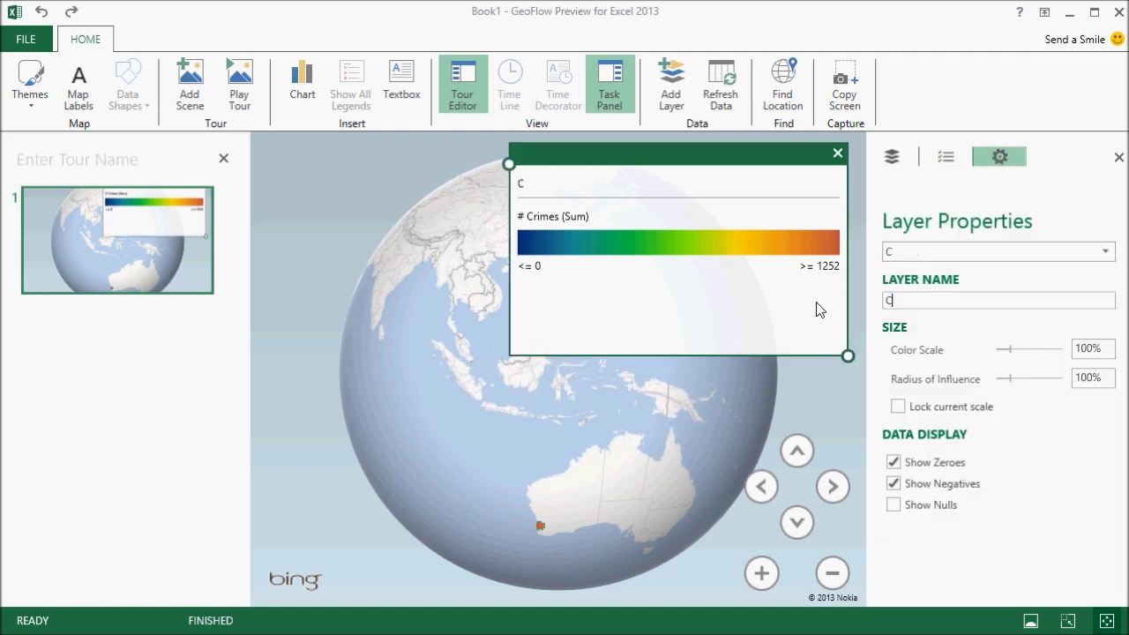
type("rimes by Suburn")
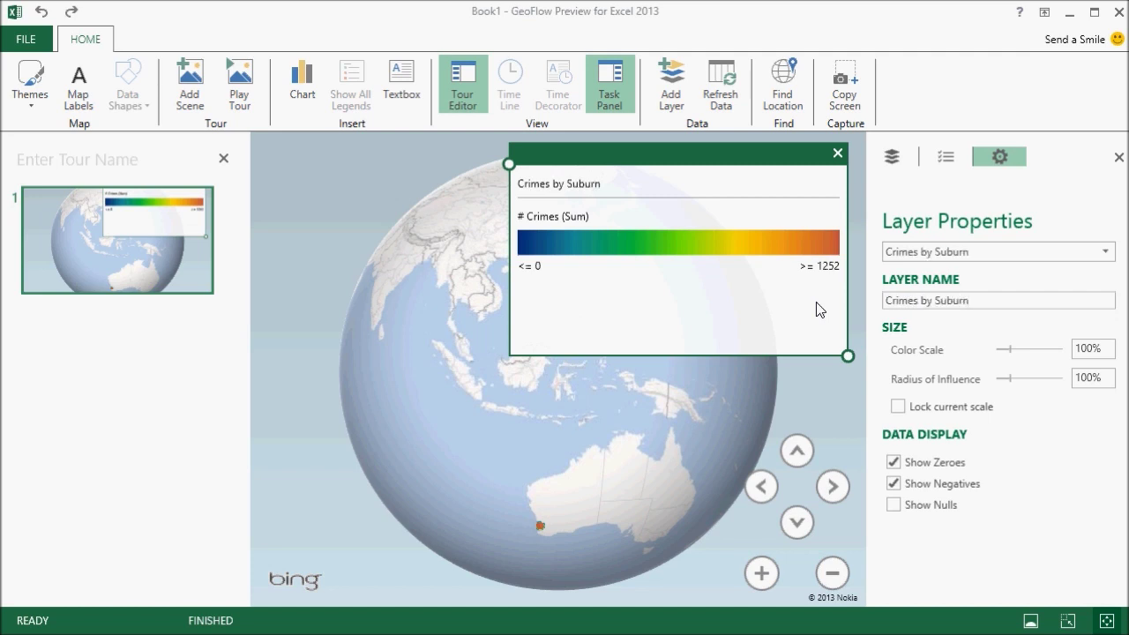
key("BackSpace")
type("b")
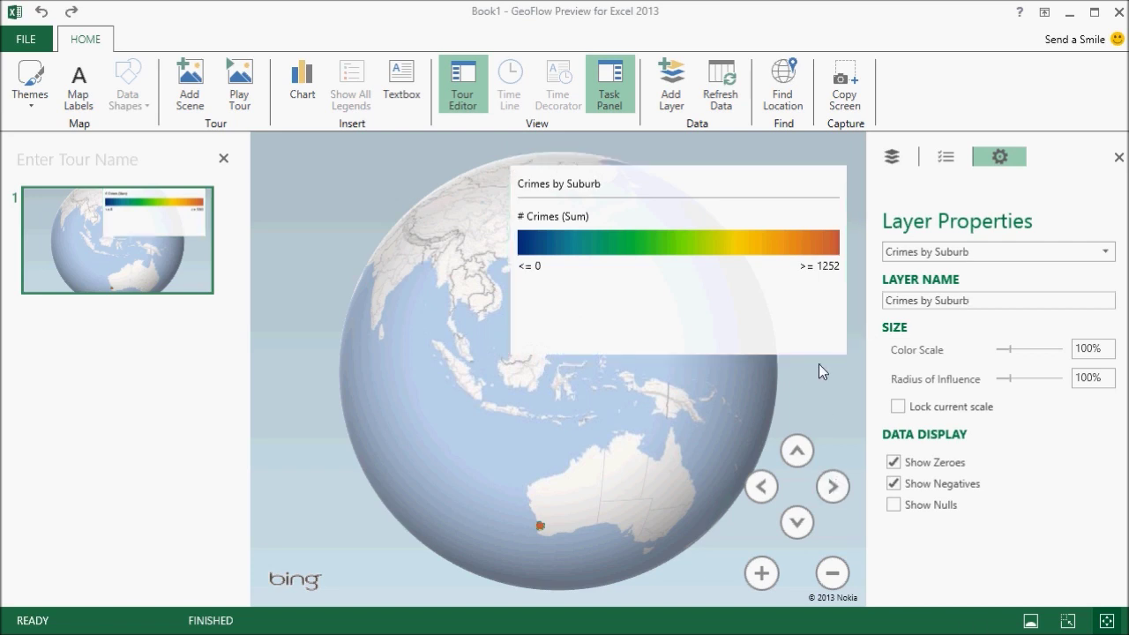
- Reduce the legend's height to fit its colour scale, and focus the globe on the heat map in south-western Australia
left_click_drag(847, 354, 853, 286)
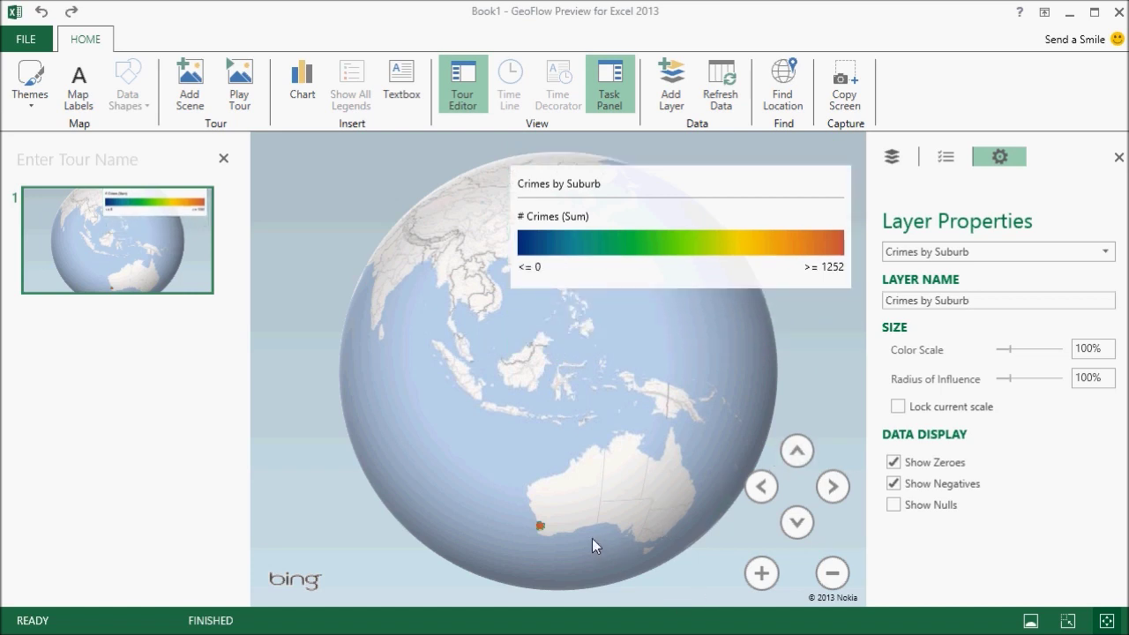
left_click_drag(591, 538, 509, 432)
scroll(508, 432, "up", 5)
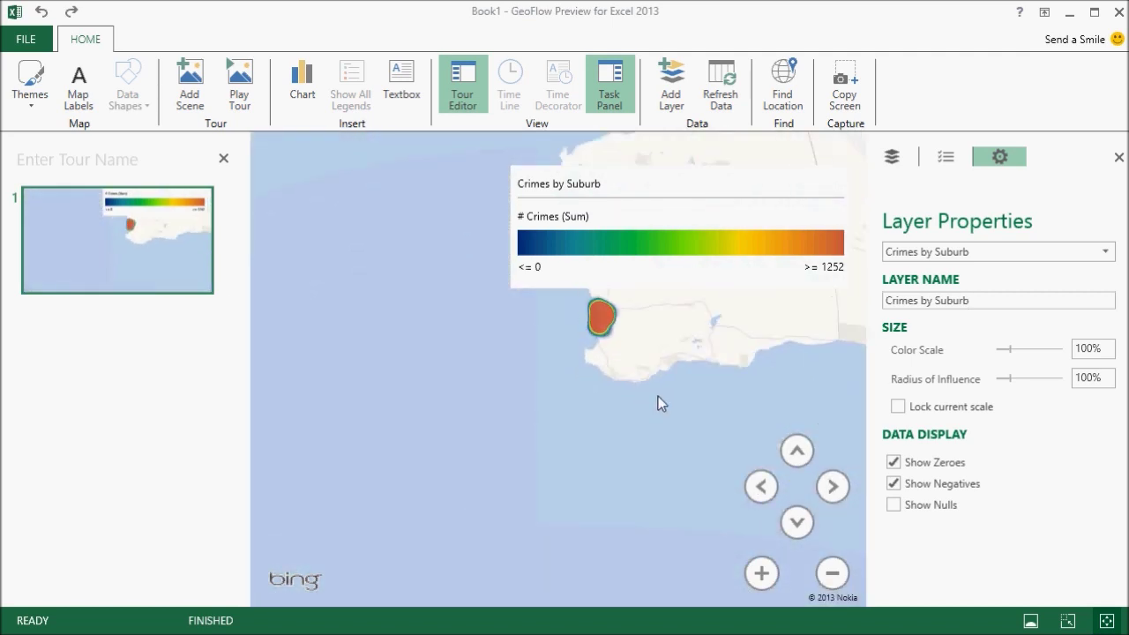
- Focus the map on the crime hot spots along the south-western coast and move the Crimes by Suburb legend clear of them
left_click_drag(639, 480, 628, 529)
scroll(536, 391, "up", 3)
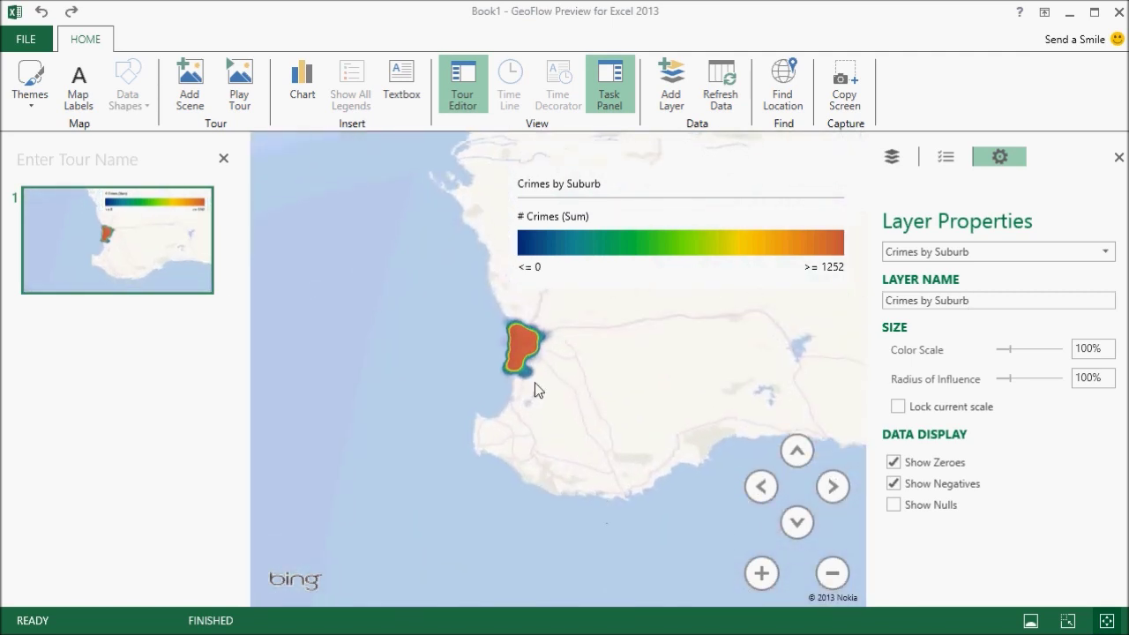
scroll(613, 562, "up", 5)
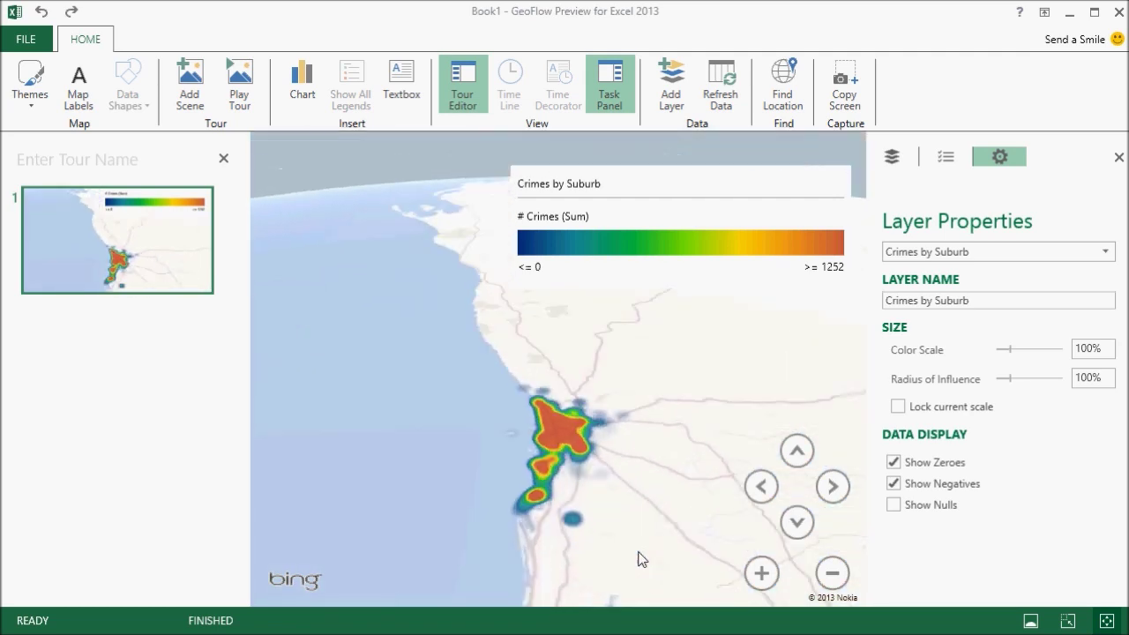
left_click_drag(519, 436, 608, 552)
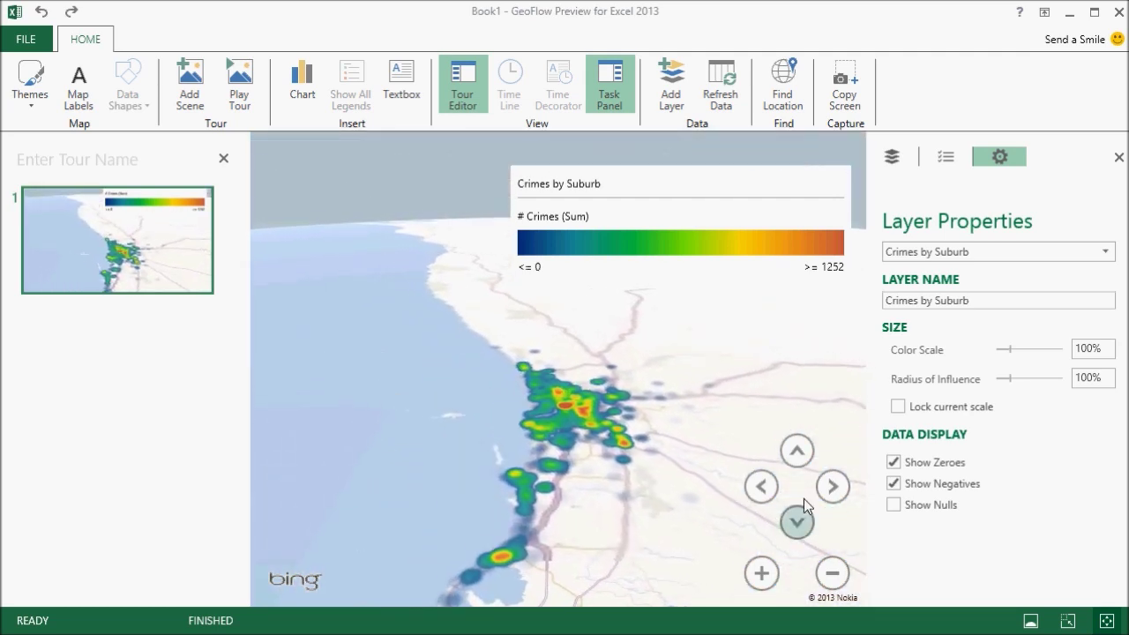
left_click(798, 452)
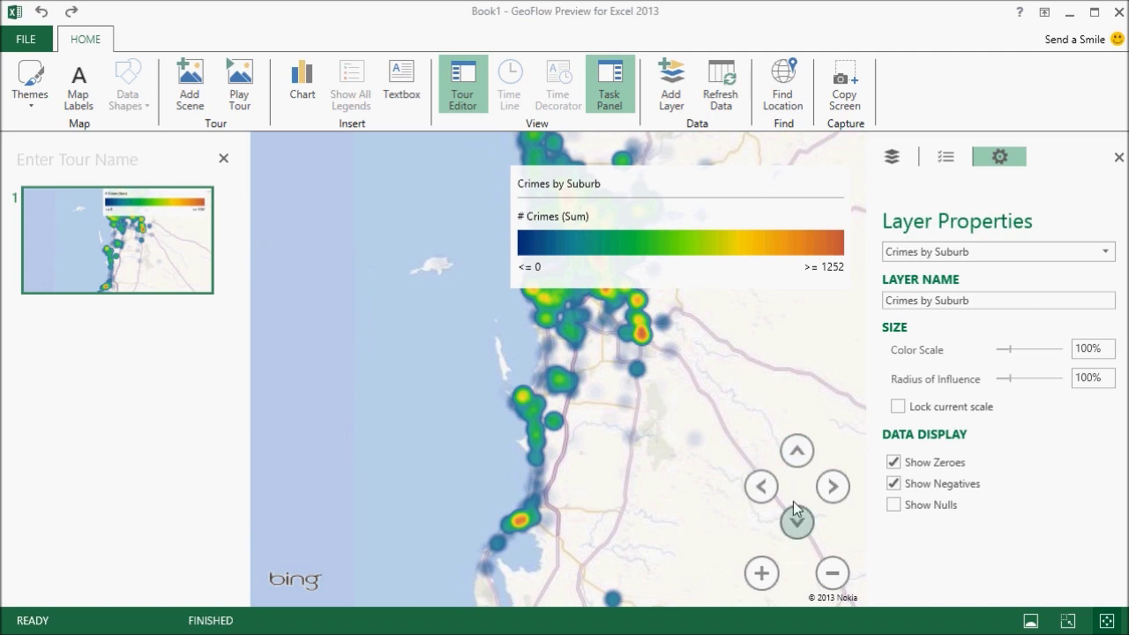
left_click_drag(659, 431, 457, 462)
left_click_drag(751, 162, 765, 155)
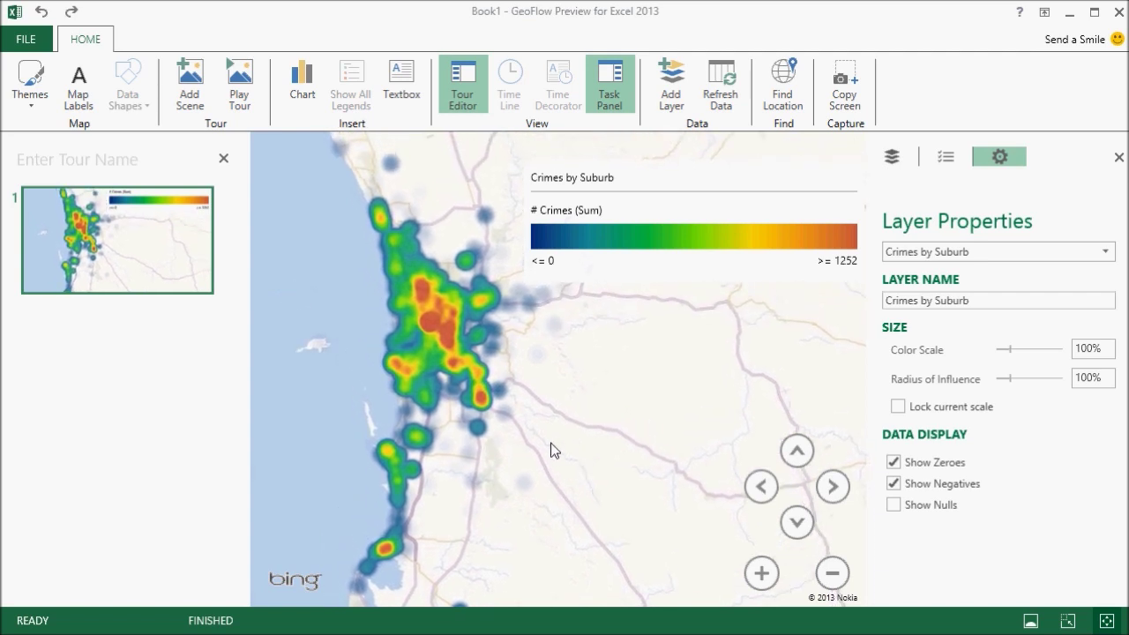
- Examine the heat map's hot spots at individual suburb level and across the whole coastal metropolitan area
scroll(550, 450, "up", 2)
scroll(538, 424, "up", 2)
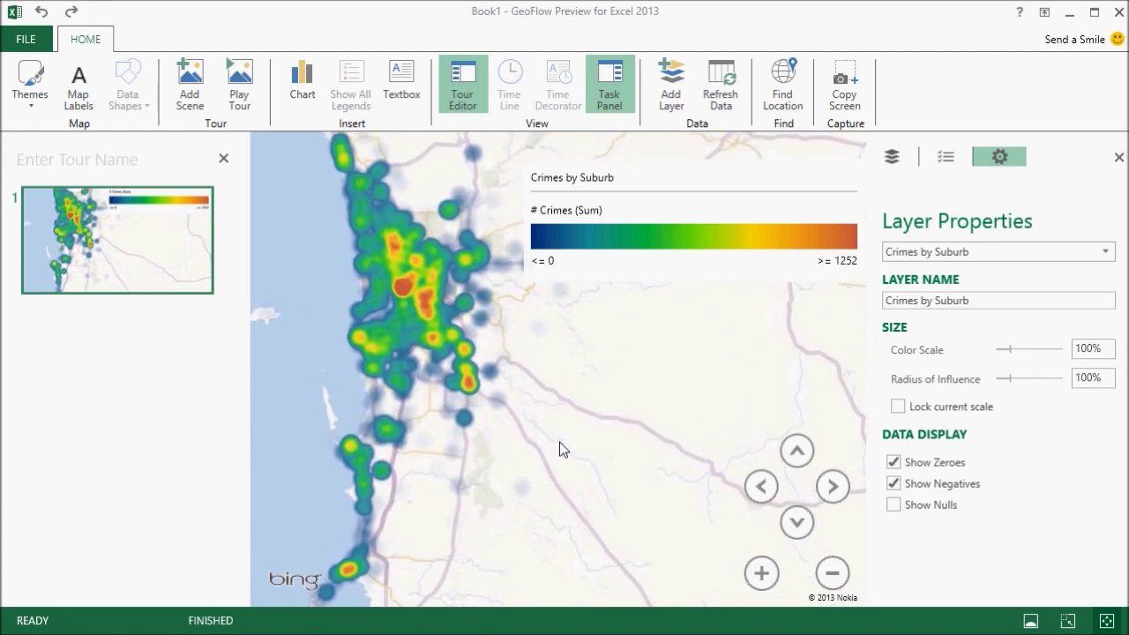
scroll(501, 383, "up", 3)
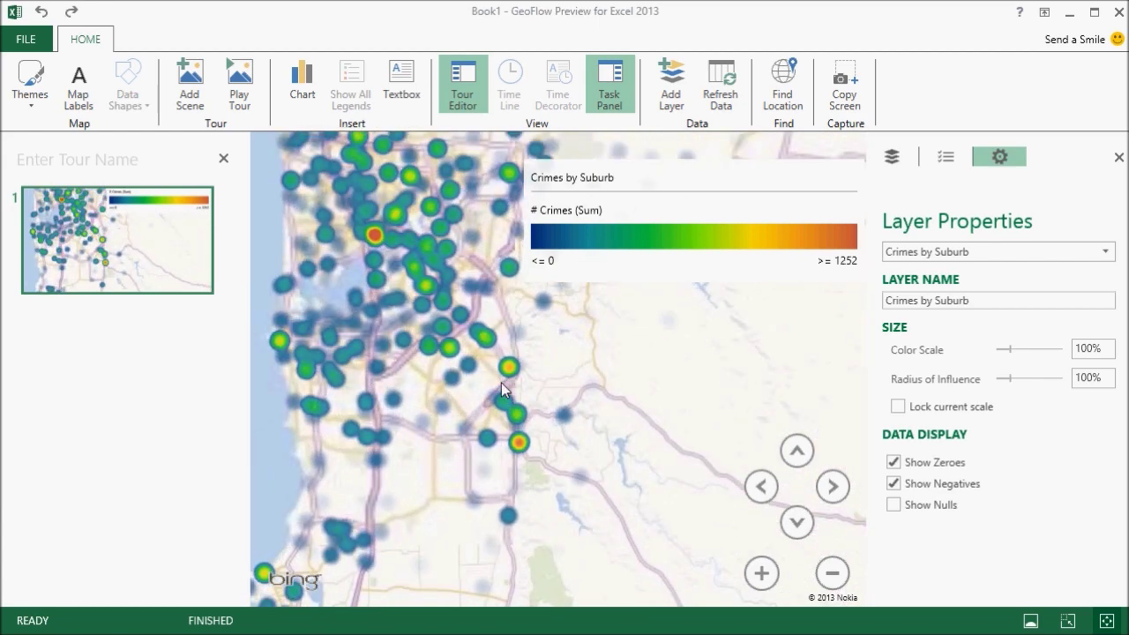
left_click_drag(462, 515, 479, 537)
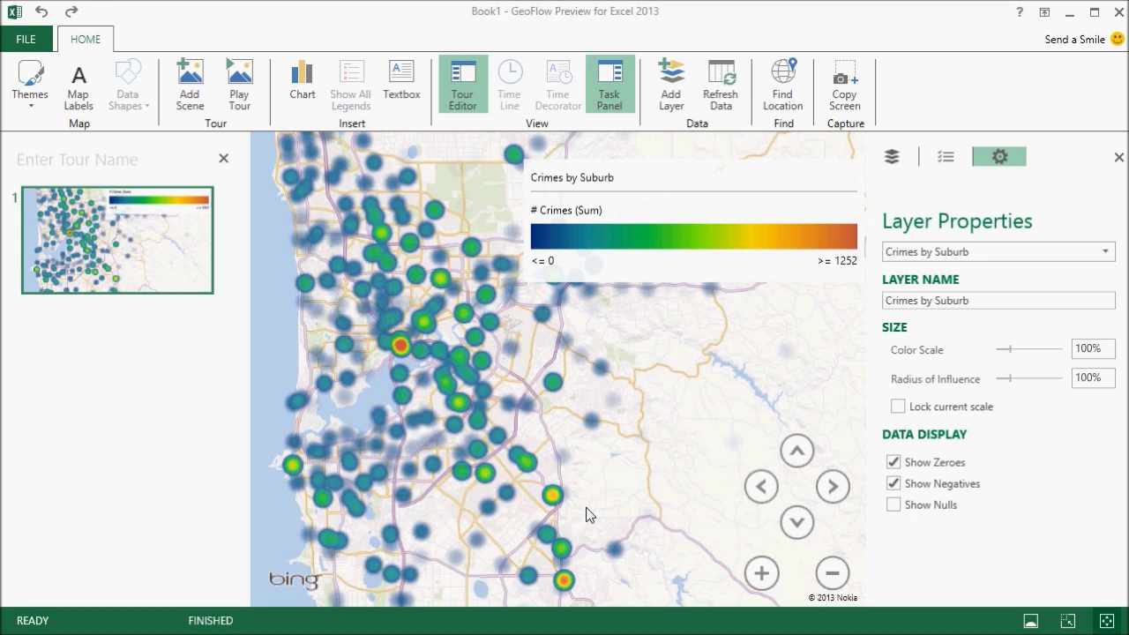
scroll(586, 508, "down", 3)
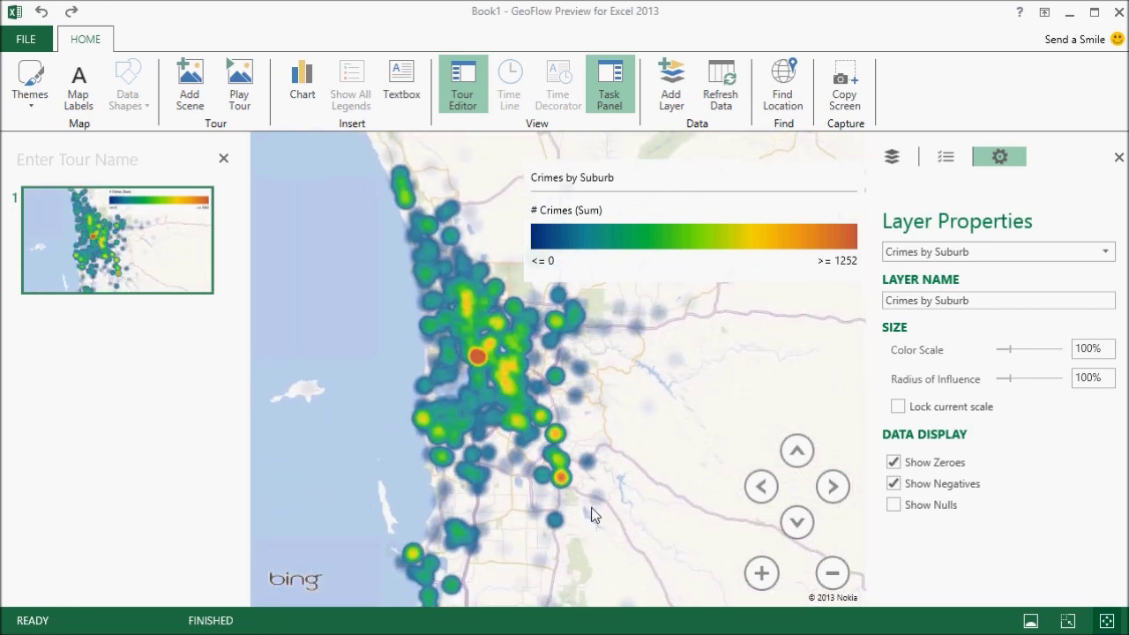
scroll(591, 516, "down", 2)
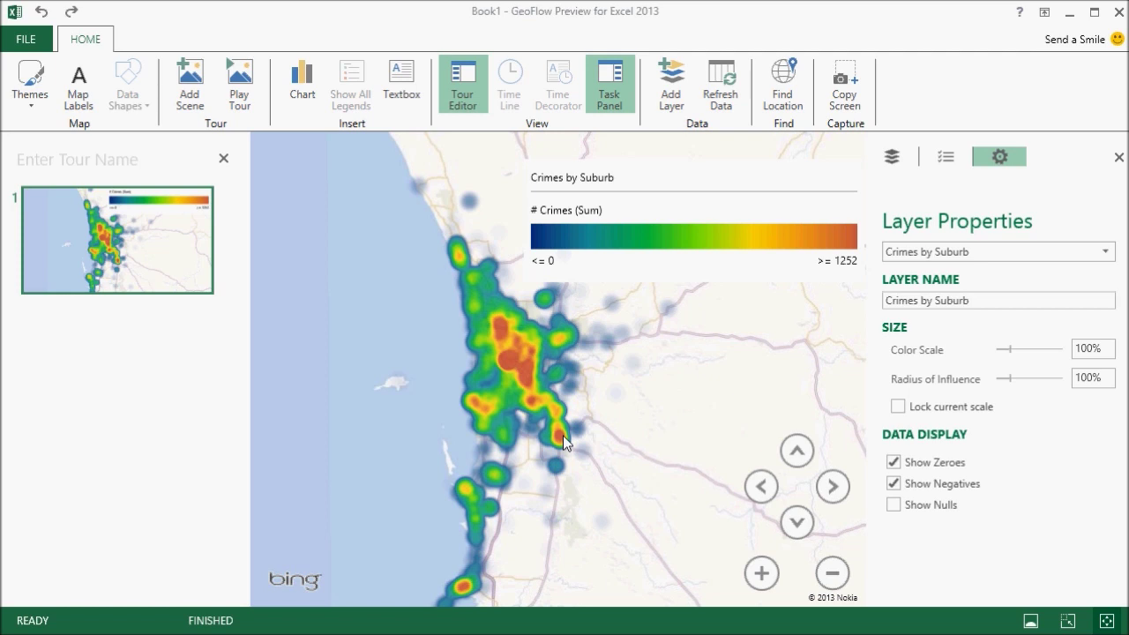
- Add a second layer that maps Table1 geographically with State as State/Province and Suburb as City
left_click(894, 156)
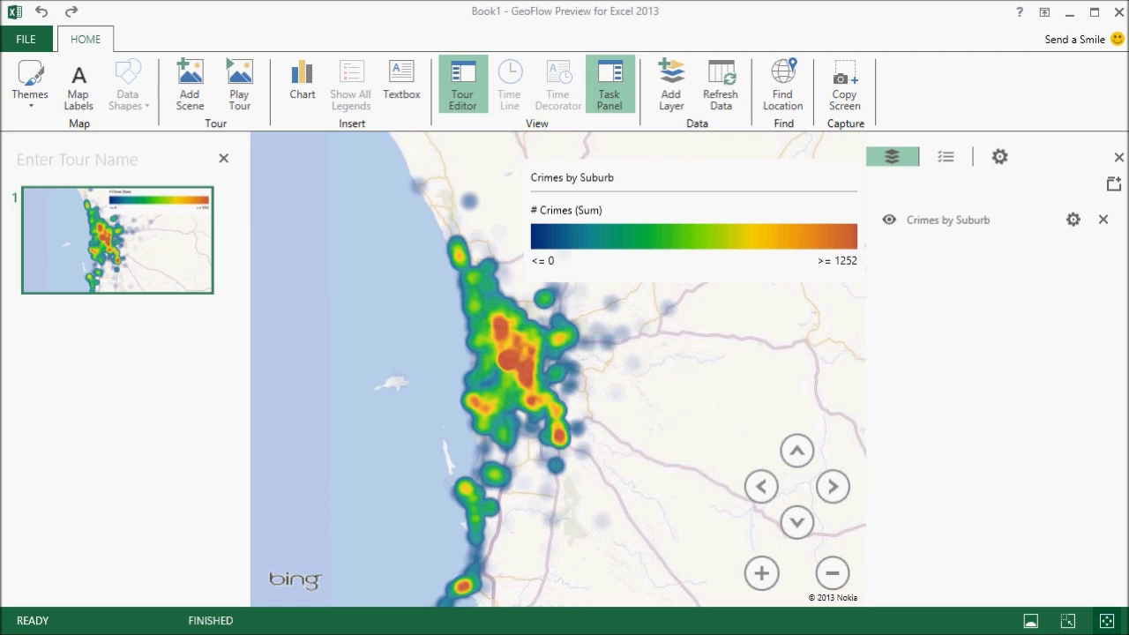
left_click(1114, 185)
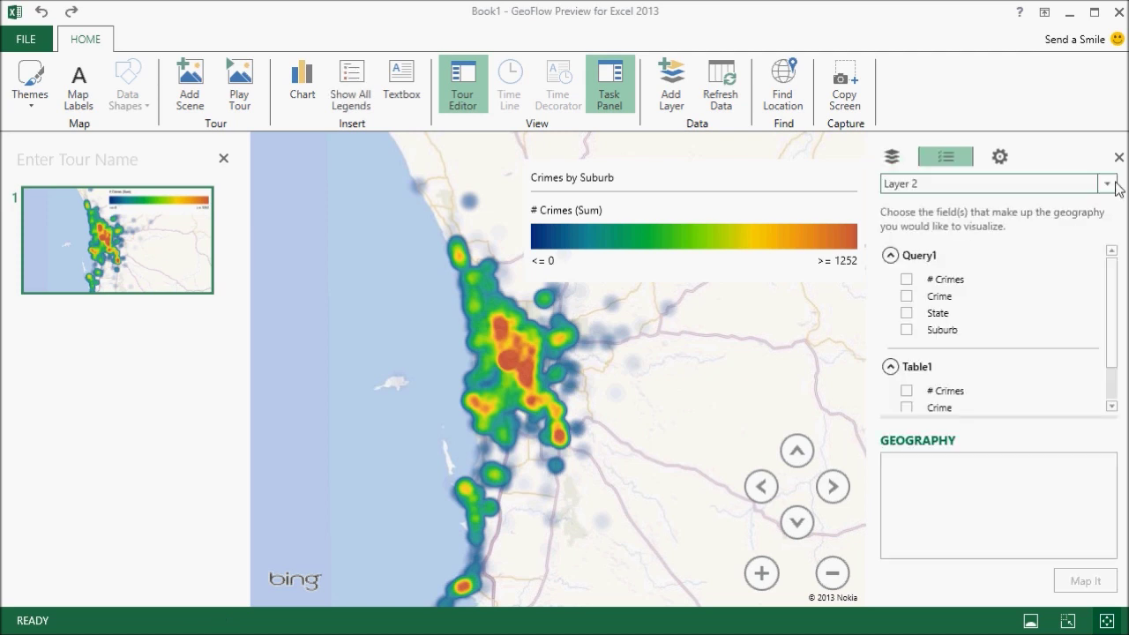
left_click(891, 255)
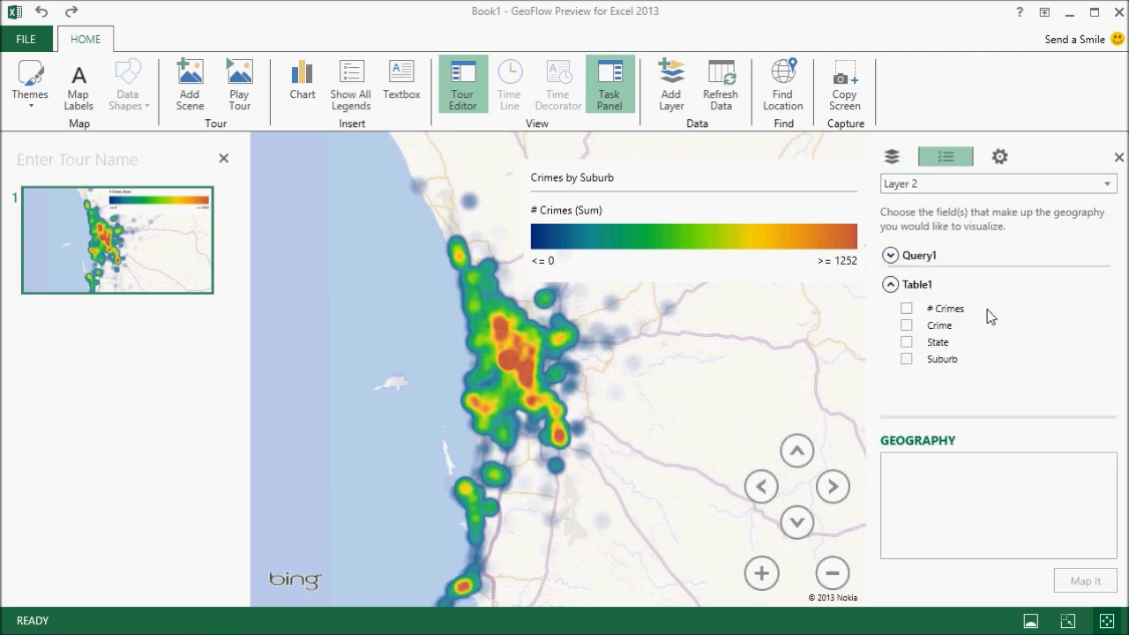
left_click_drag(940, 310, 965, 537)
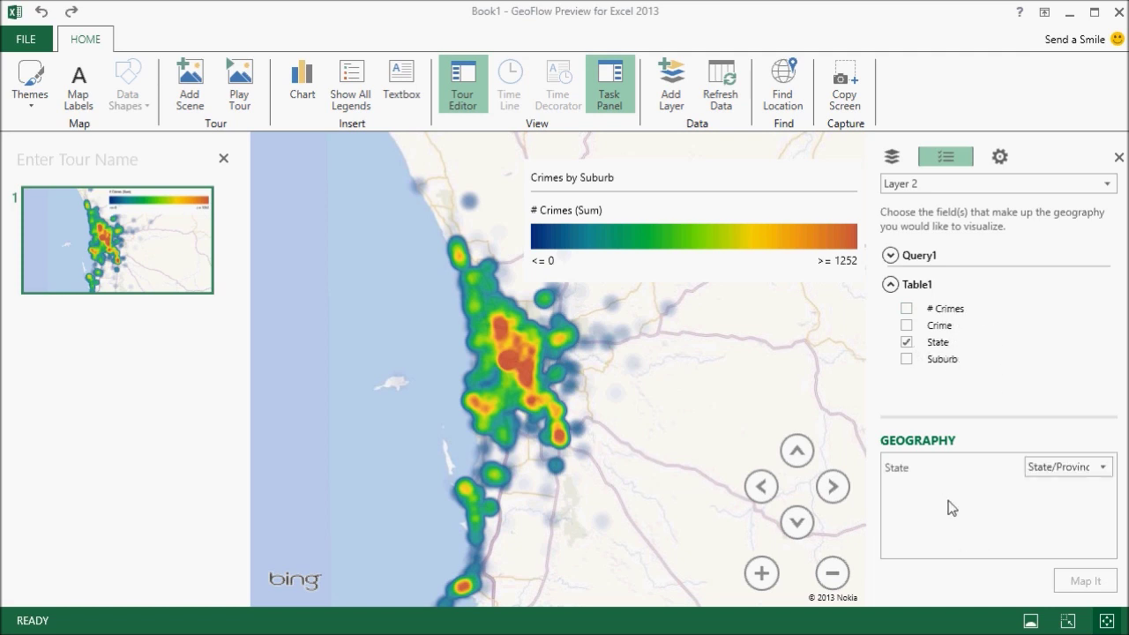
left_click(907, 359)
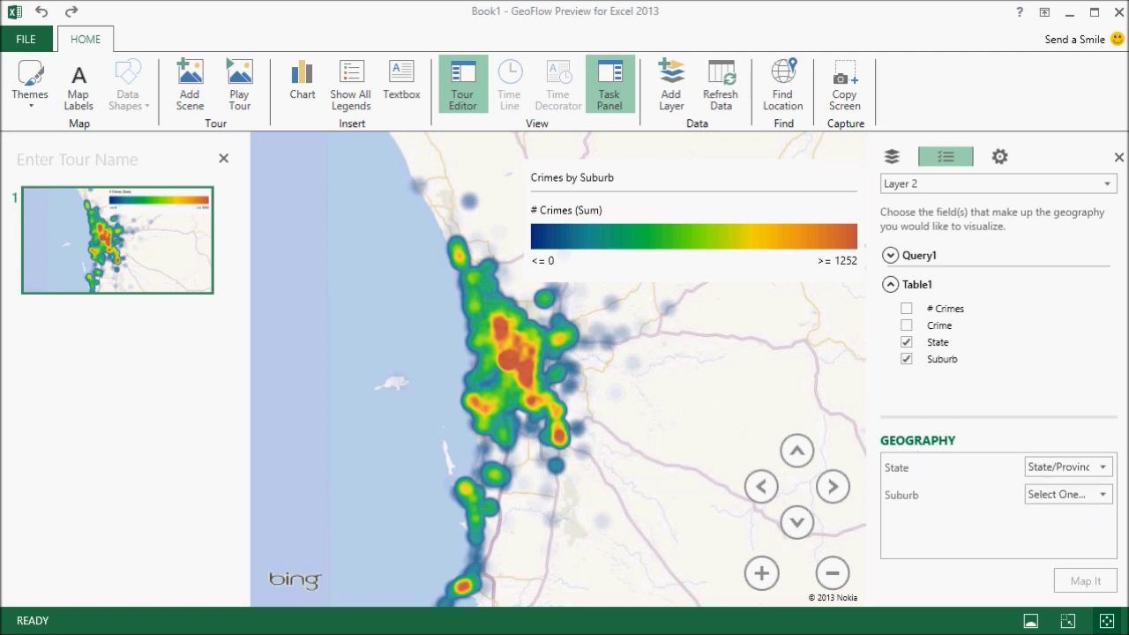
left_click(1104, 495)
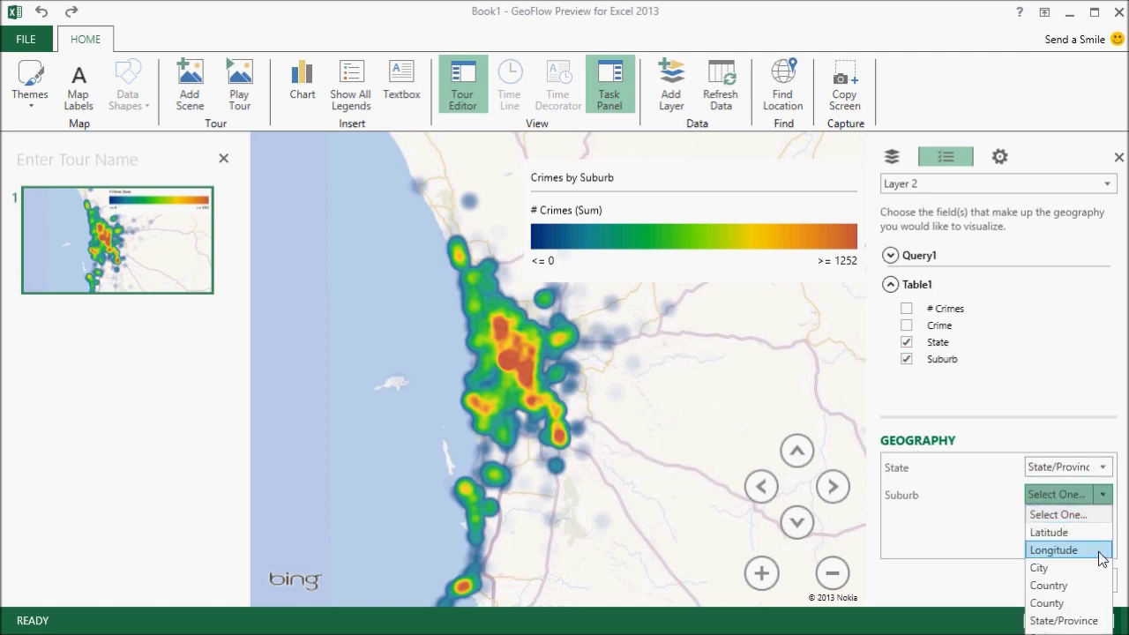
left_click(1054, 569)
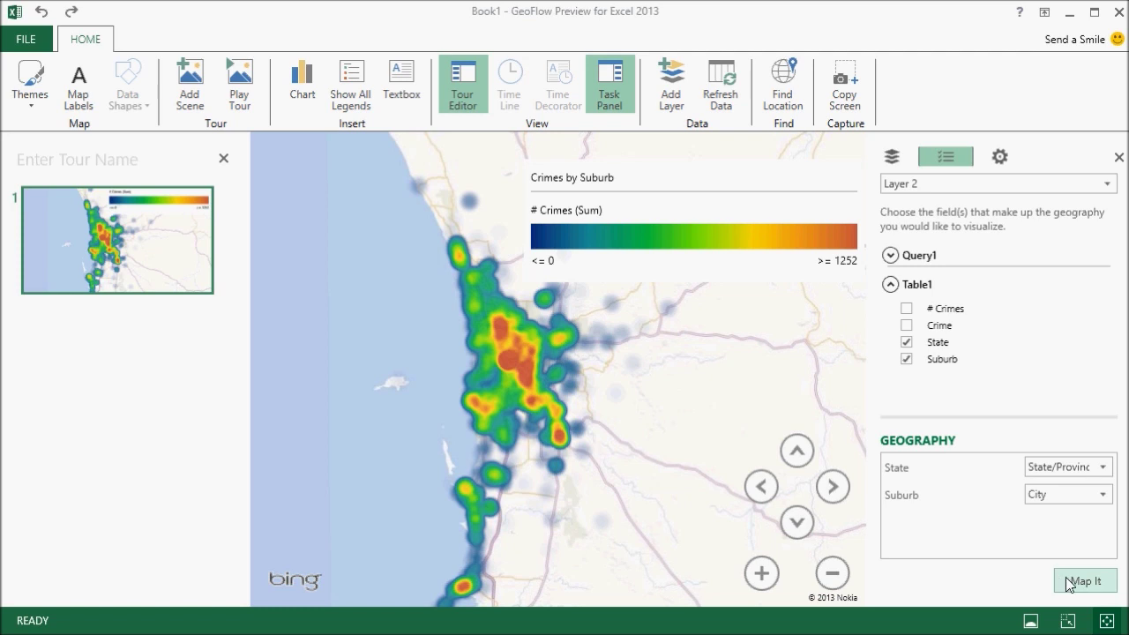
left_click(1061, 582)
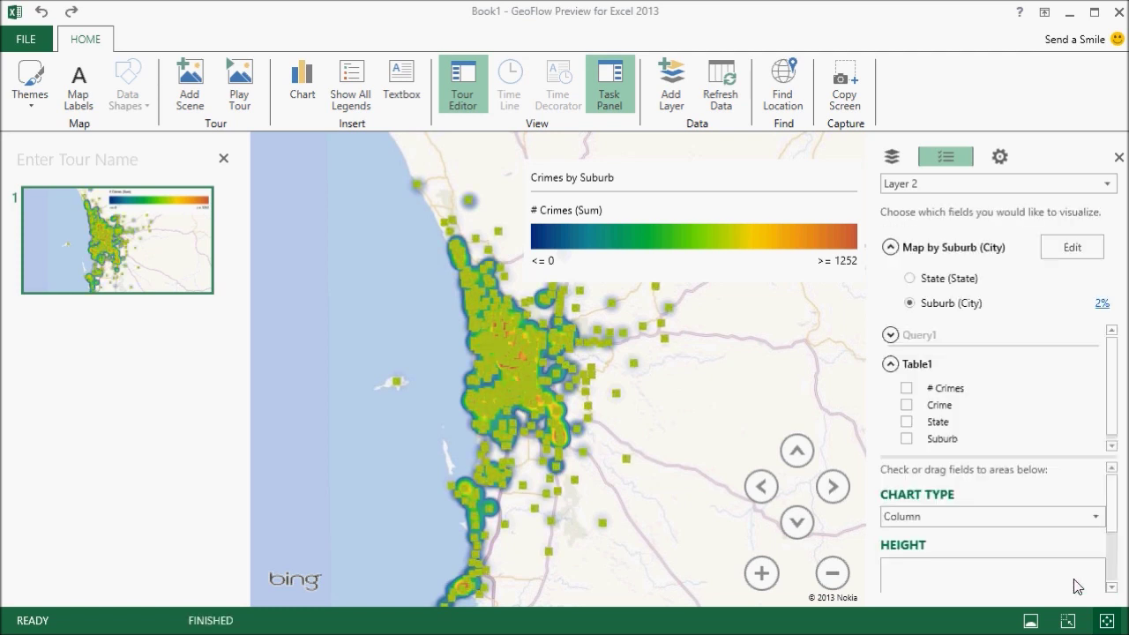
- Keep Layer 2's chart type as Column and use the sum of Table1's # Crimes as the column height
left_click(1099, 518)
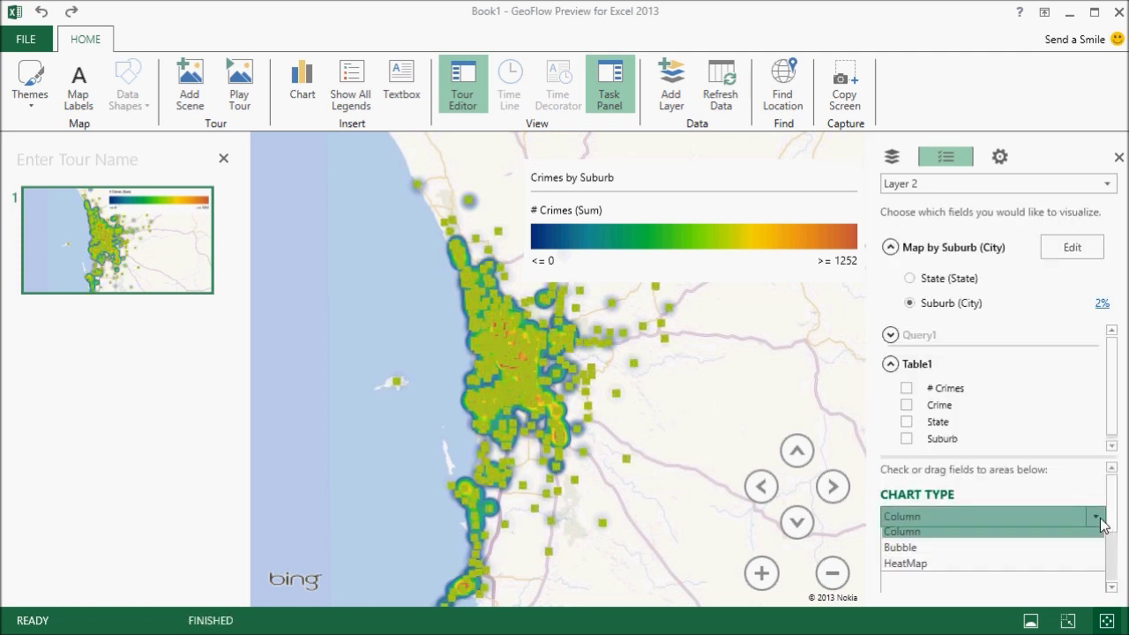
left_click(1100, 519)
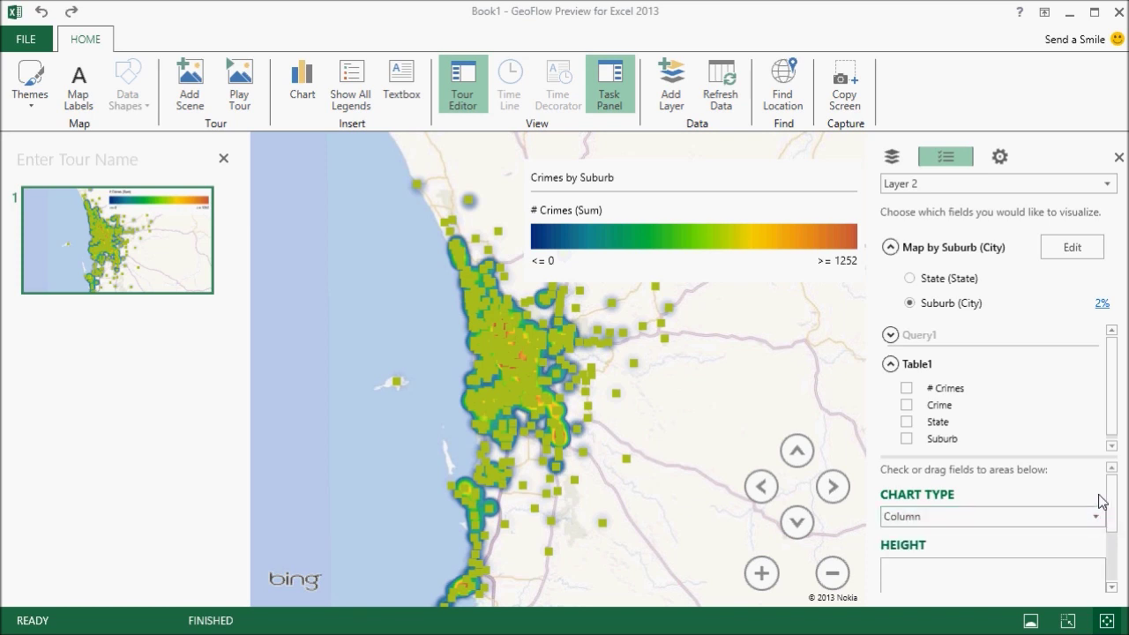
left_click_drag(951, 394, 974, 583)
- Split Layer 2's columns by crime type, using Table1's Crime field as the category
left_click(1112, 588)
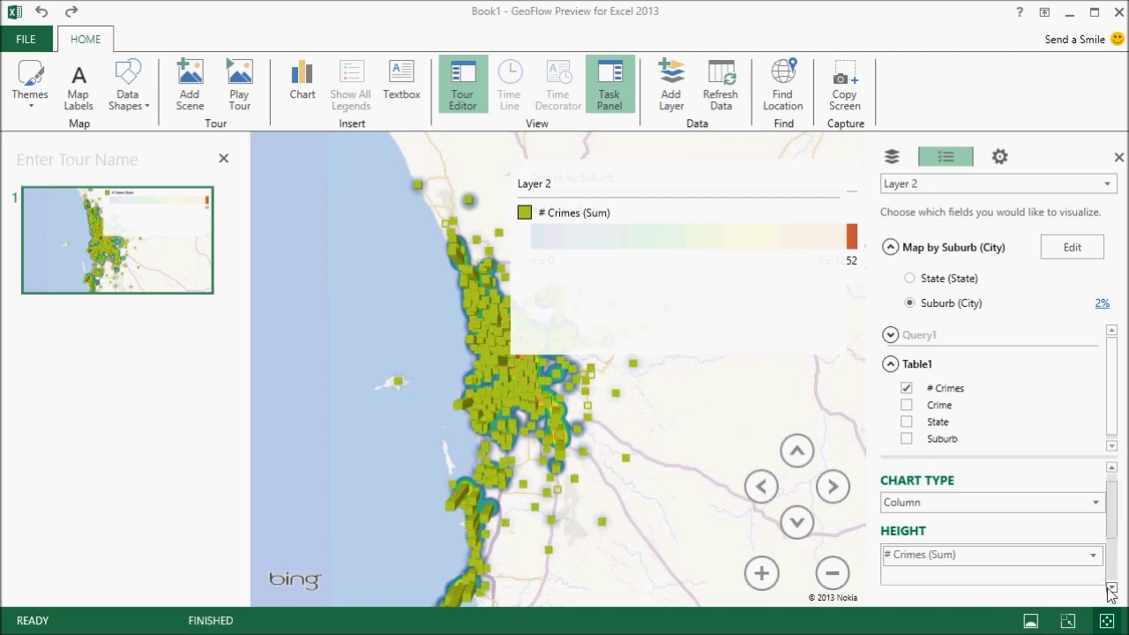
left_click(1112, 588)
left_click(1111, 587)
left_click(1112, 588)
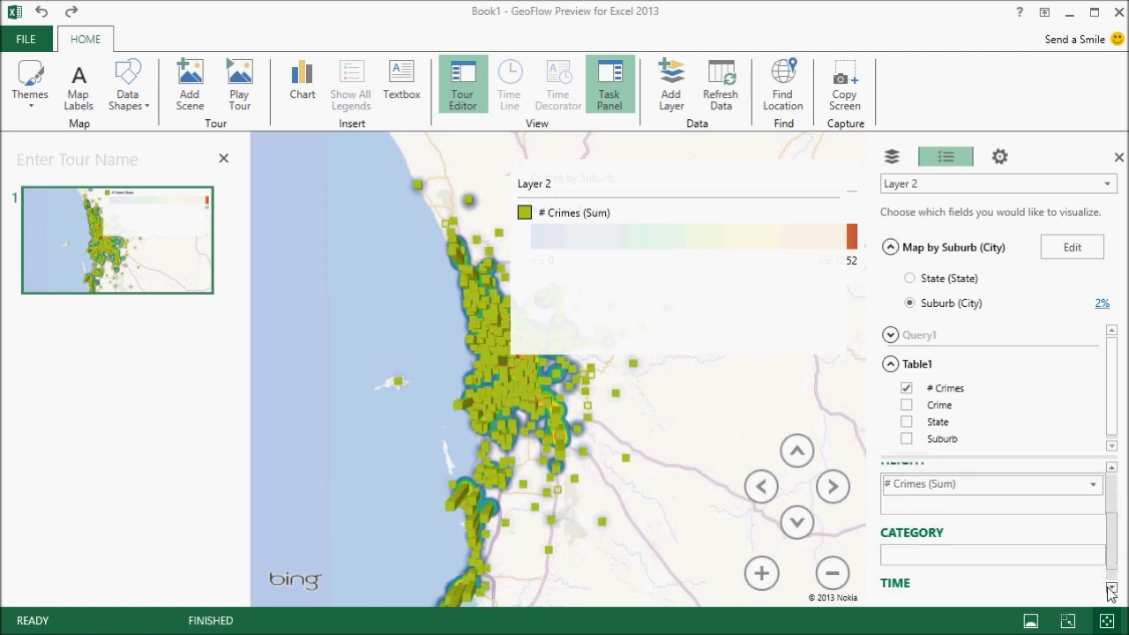
left_click_drag(933, 406, 932, 560)
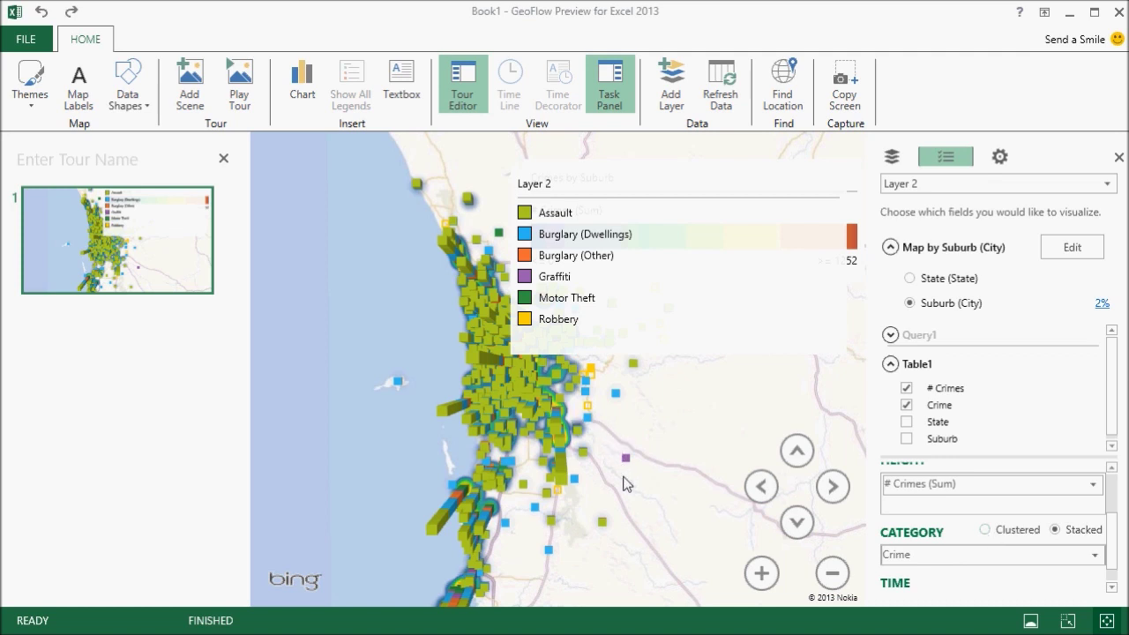
- Narrow the Layer 2 legend to fit its crime names and move it over the ocean, clear of the heat map legend
mouse_move(605, 214)
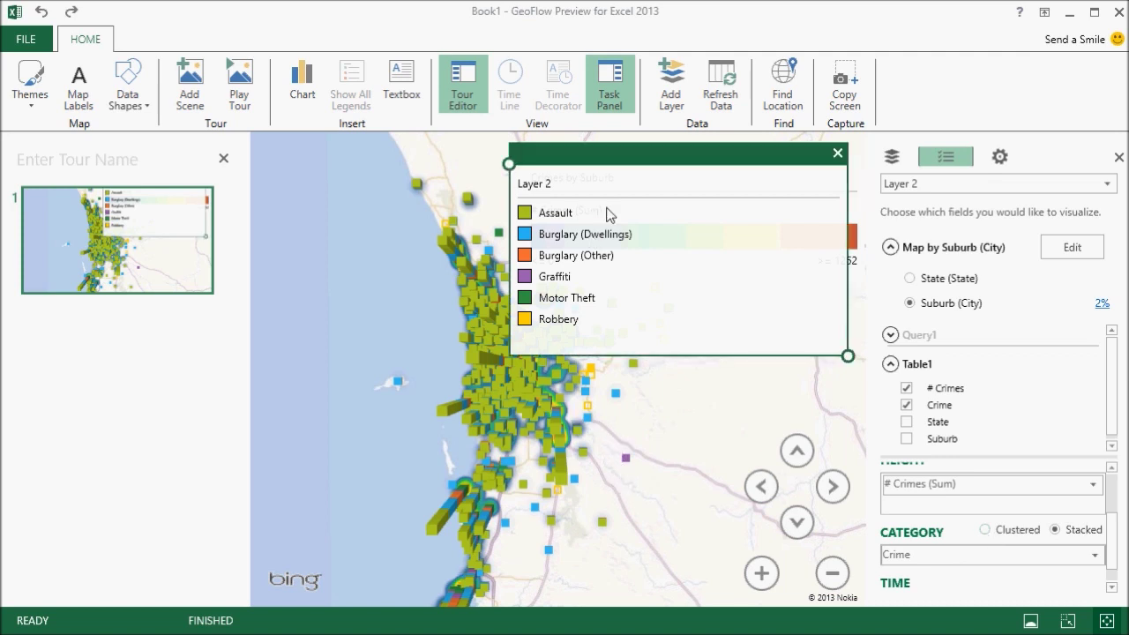
left_click_drag(621, 156, 658, 150)
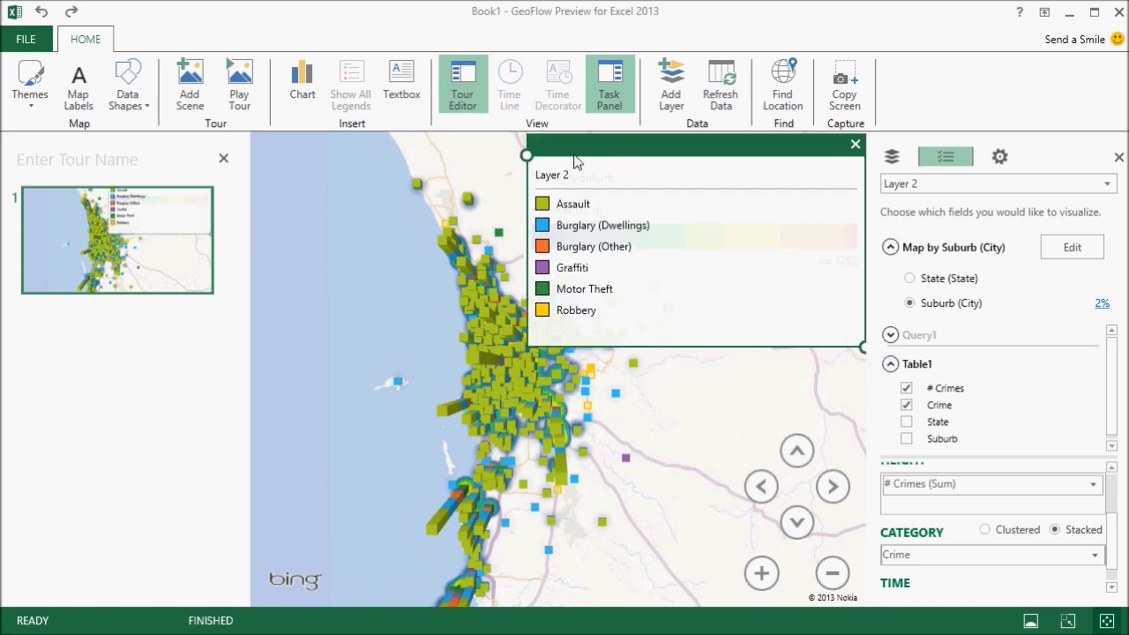
left_click_drag(558, 165, 299, 152)
- Examine the stacked crime columns in a tilted 3D view, from the metropolitan area down to individual suburbs
scroll(523, 410, "up", 2)
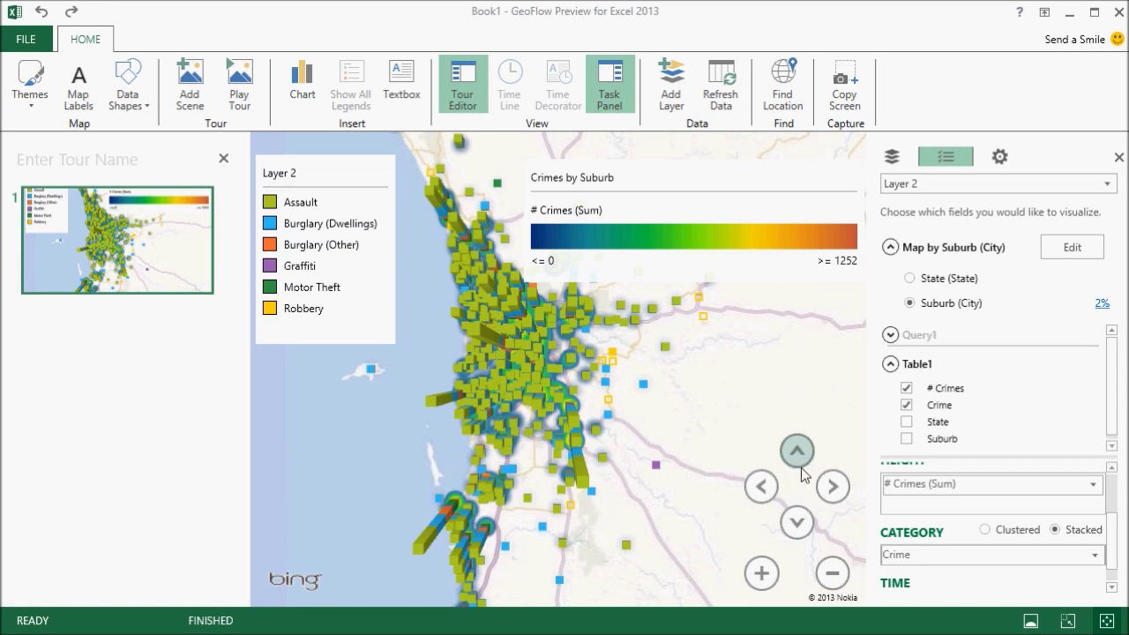
left_click(797, 522)
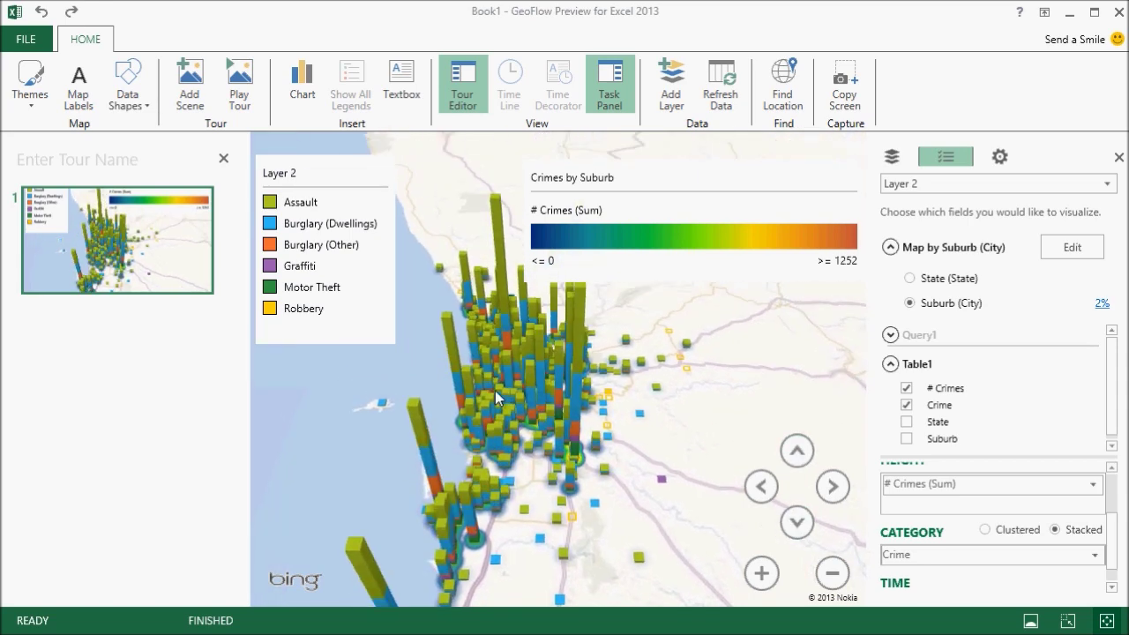
scroll(583, 397, "up", 3)
left_click(600, 406)
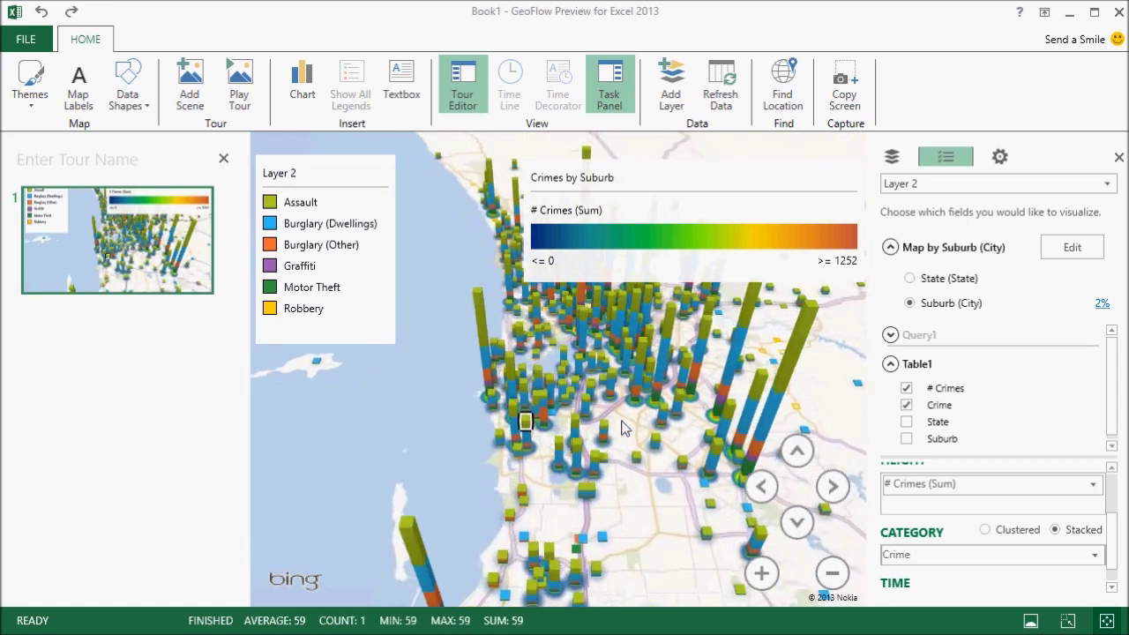
scroll(622, 428, "up", 5)
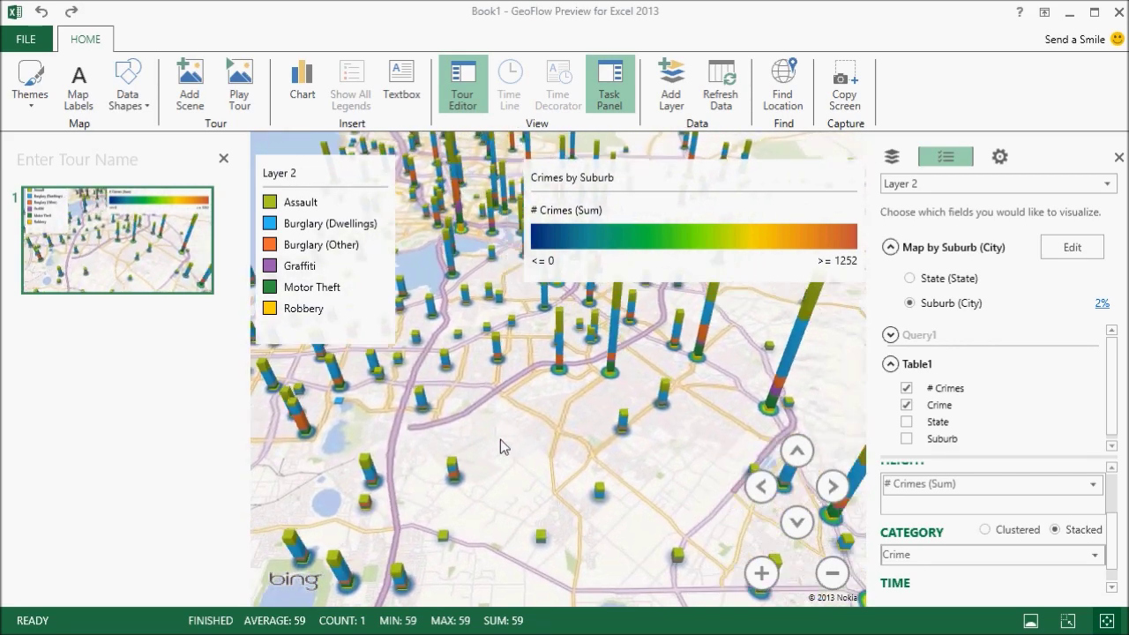
scroll(438, 456, "down", 5)
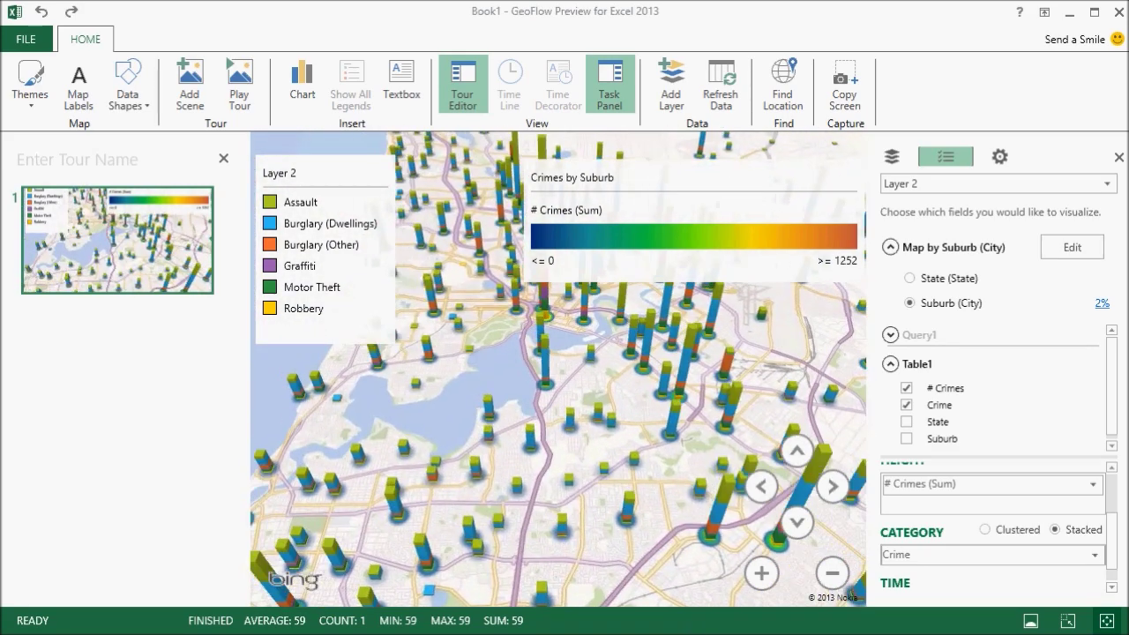
scroll(530, 540, "up", 3)
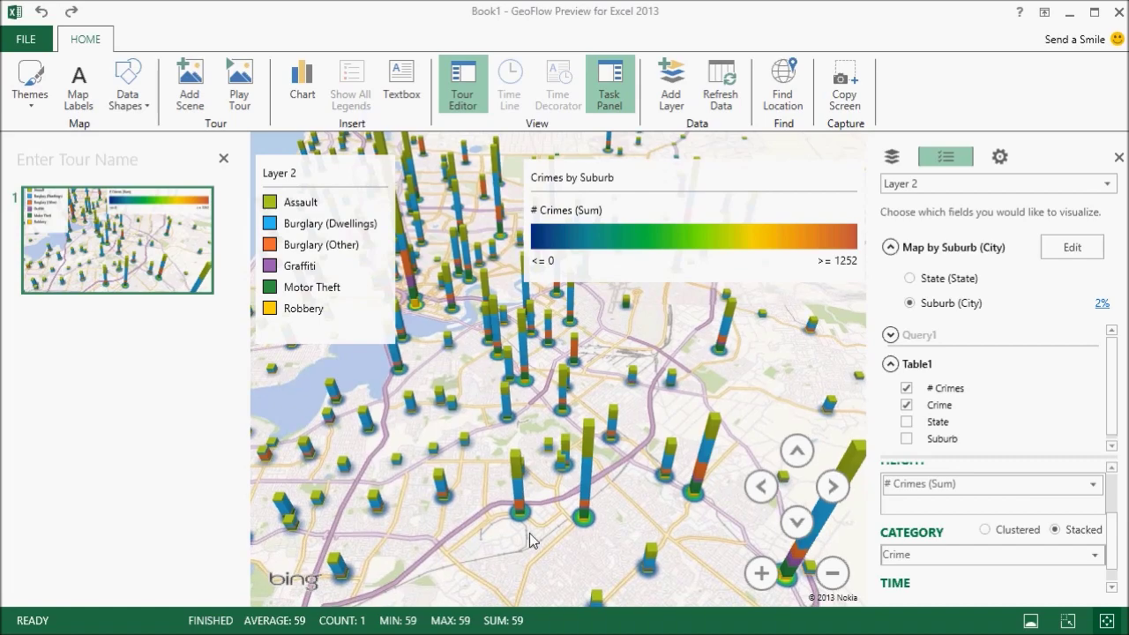
scroll(541, 520, "up", 5)
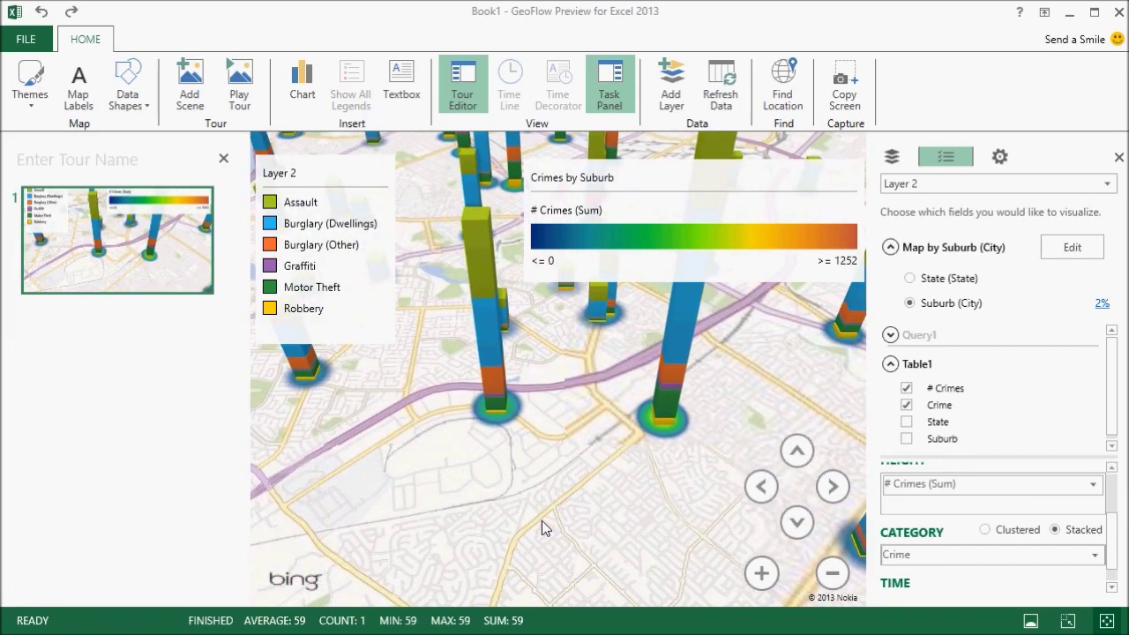
- Change Layer 2's columns from stacked to clustered and look over the crime types along the coast
left_click(992, 532)
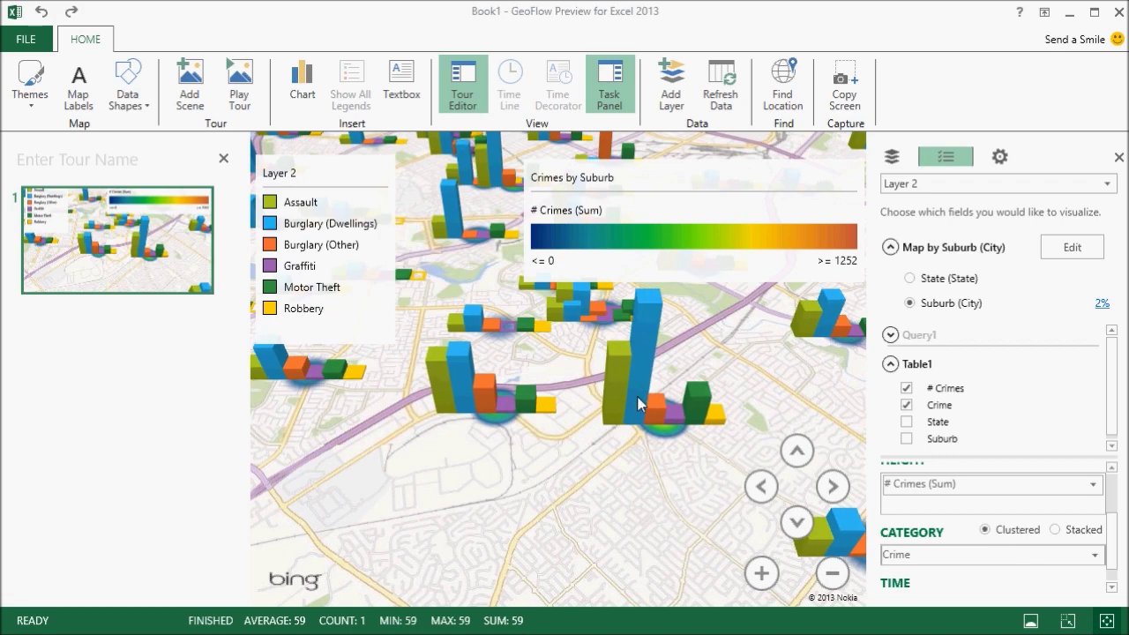
scroll(487, 355, "down", 5)
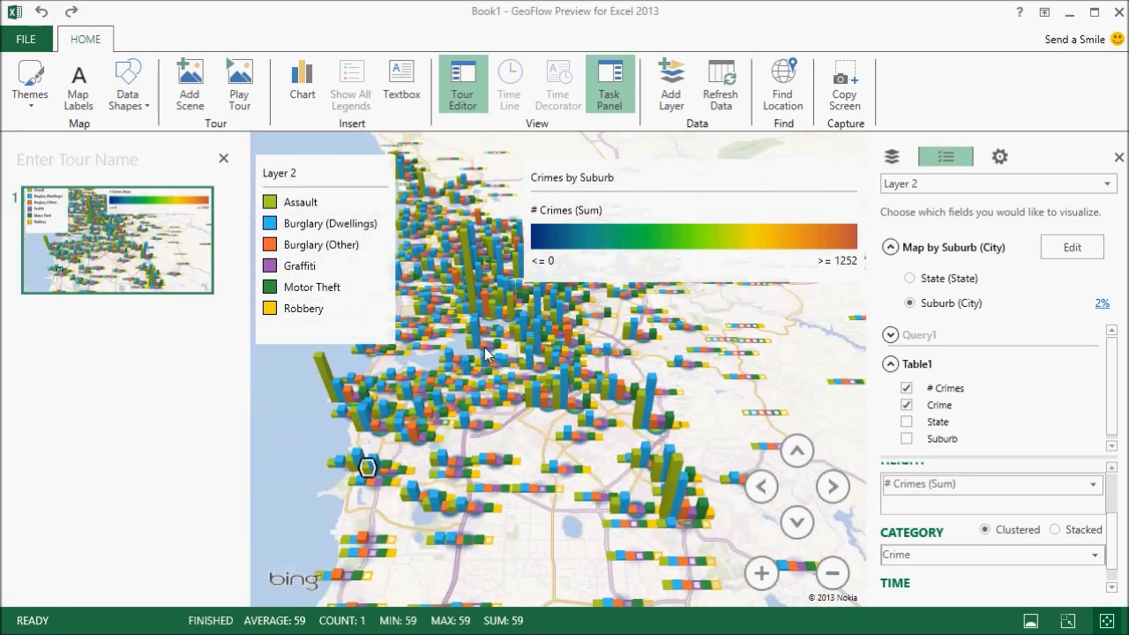
left_click_drag(551, 524, 568, 345)
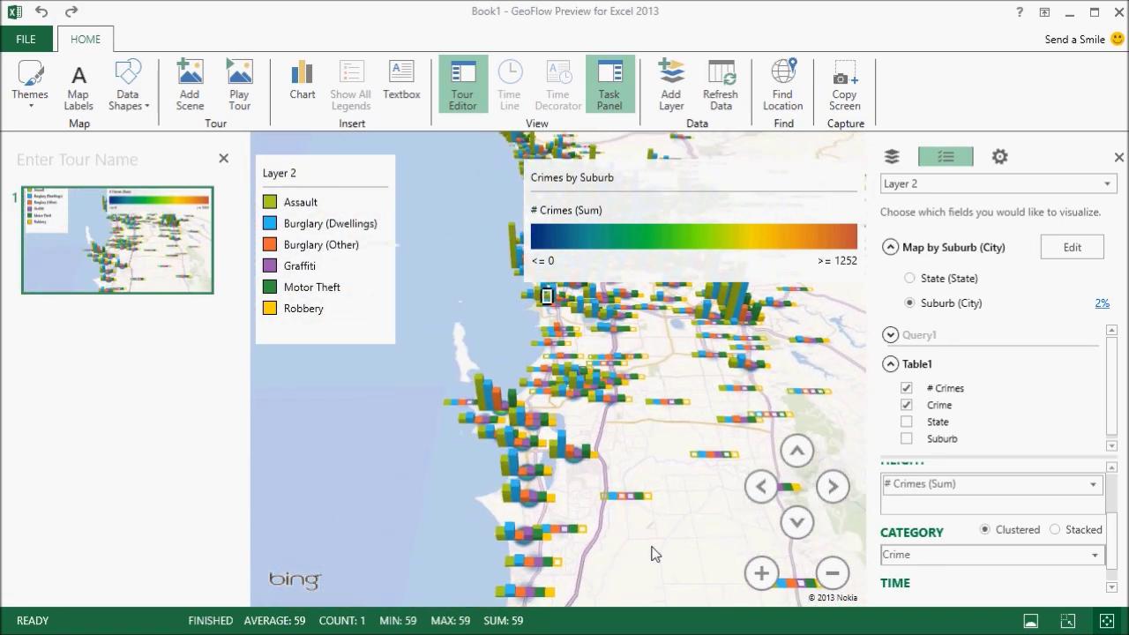
- Examine the clustered crime columns for Rockingham and its neighbouring coastal suburbs up close, including the figures for individual crime types
left_click_drag(581, 399, 739, 567)
scroll(607, 544, "up", 5)
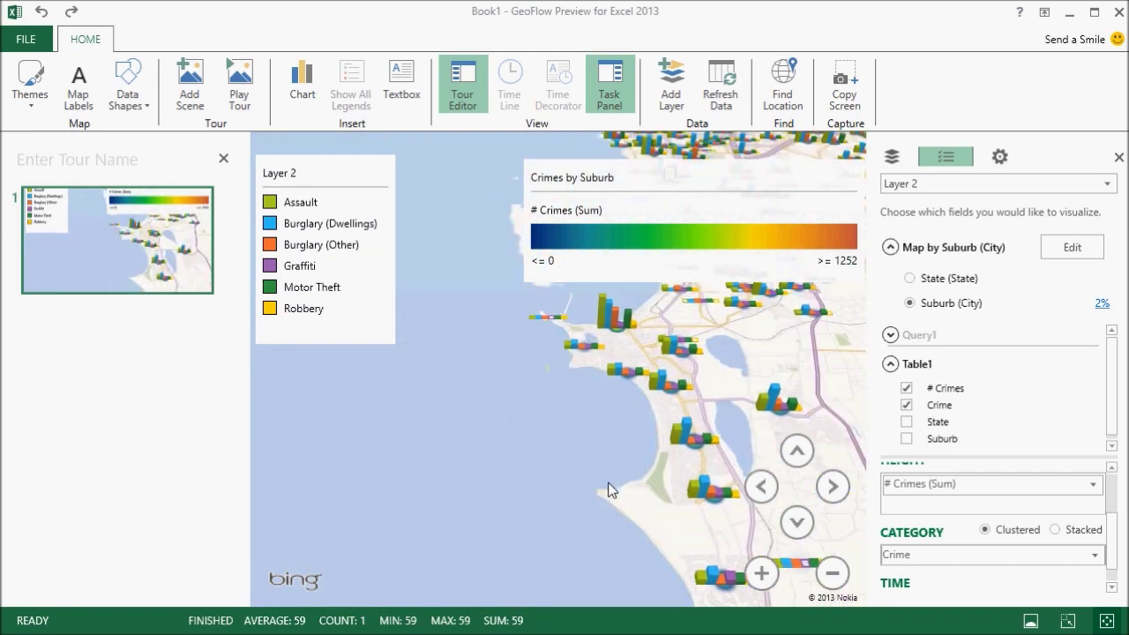
scroll(502, 479, "up", 3)
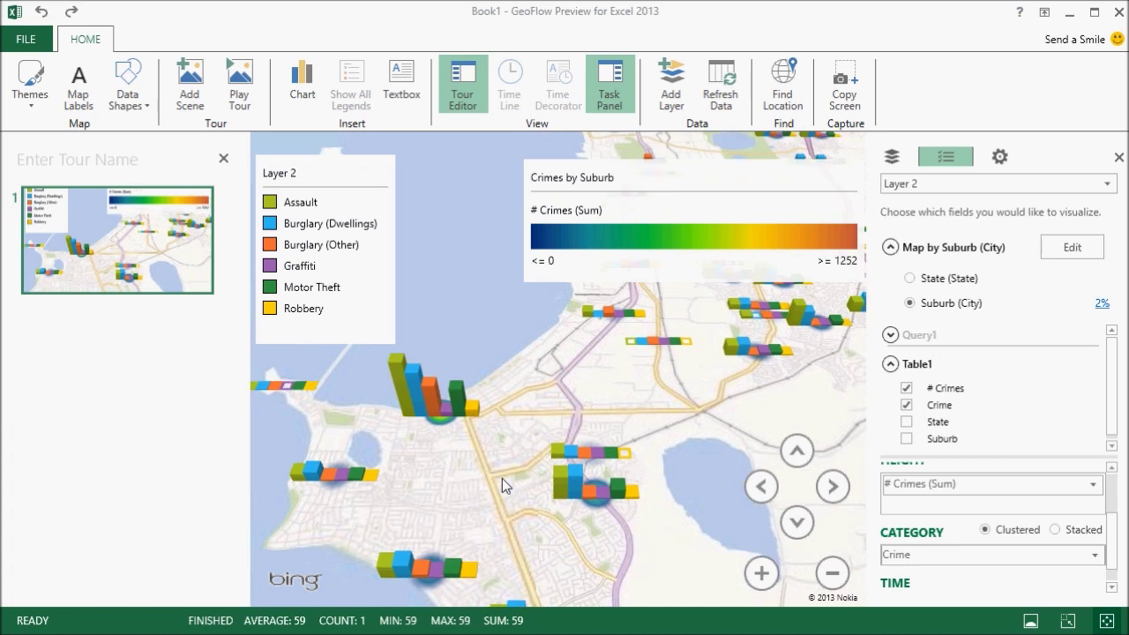
mouse_move(490, 374)
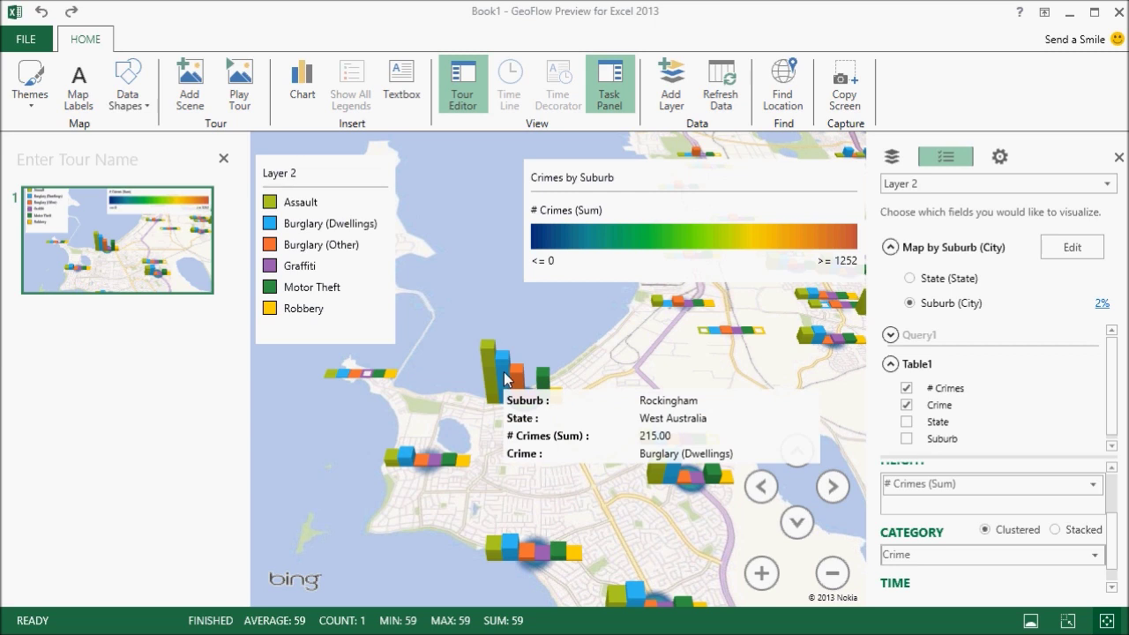
mouse_move(550, 388)
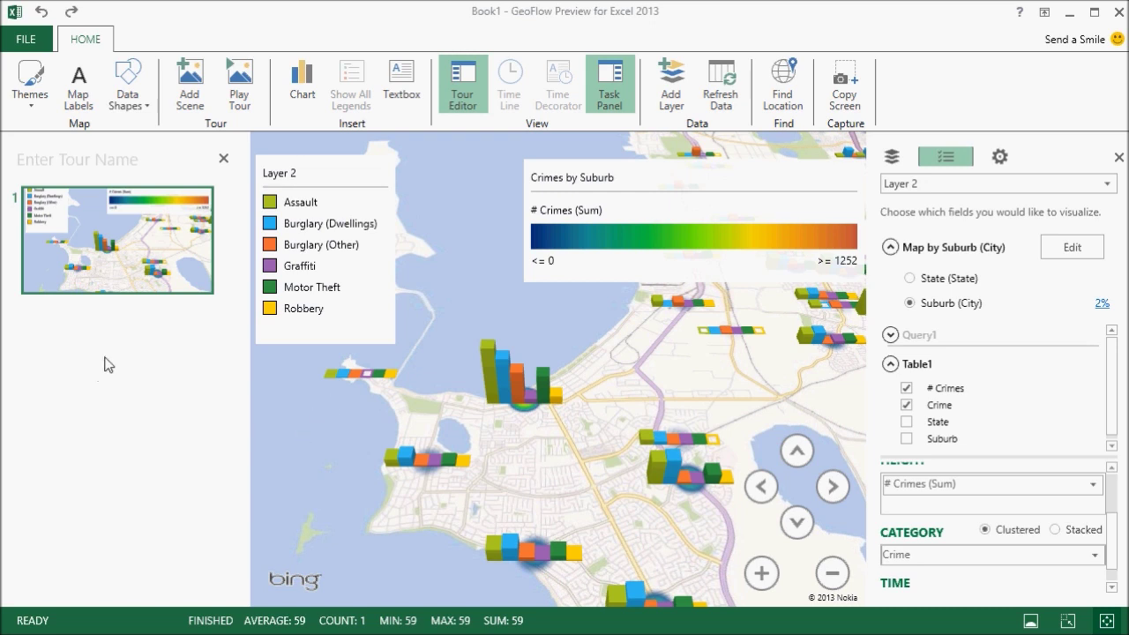
- Add a second tour scene that shows the crime columns of the whole metropolitan area from further out, and play the tour
mouse_move(150, 196)
left_click(185, 92)
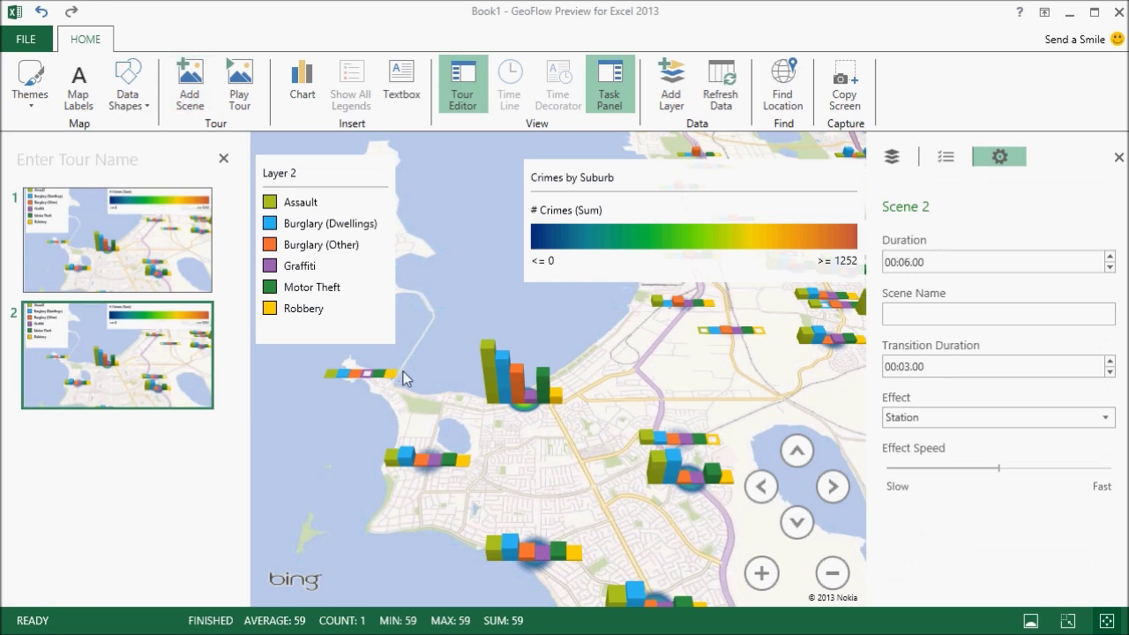
scroll(500, 375, "down", 5)
scroll(499, 375, "down", 3)
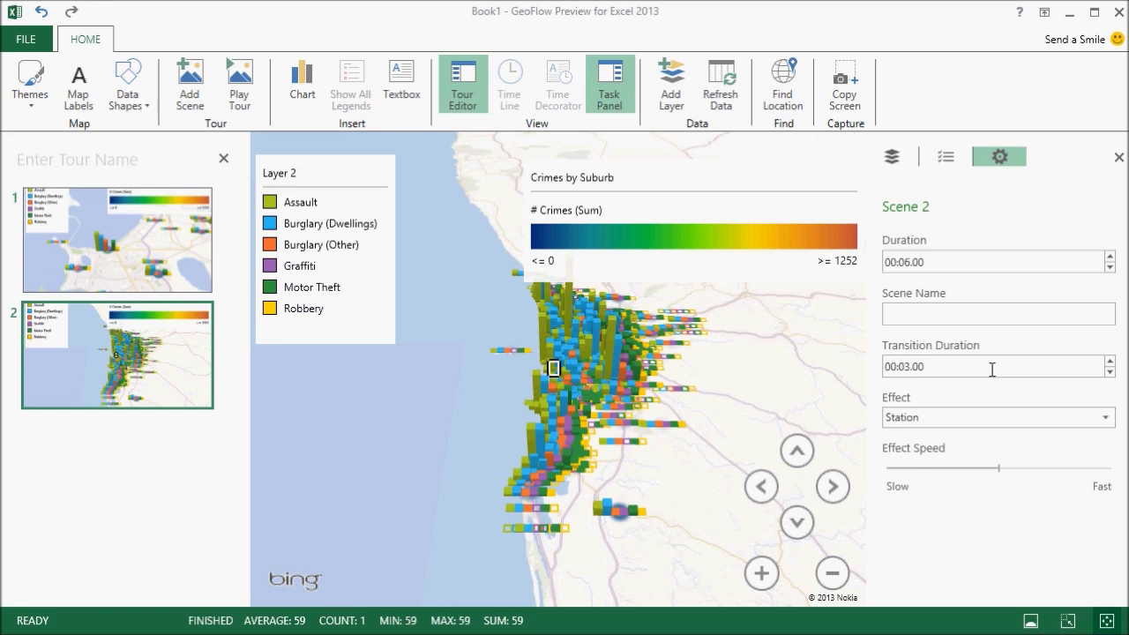
left_click(234, 82)
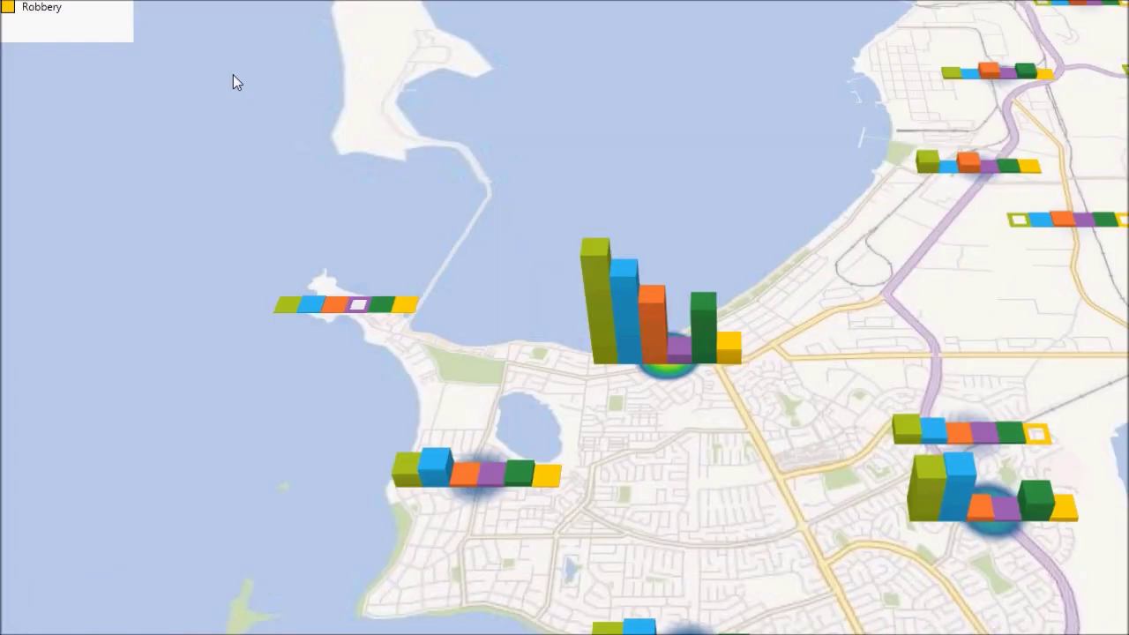